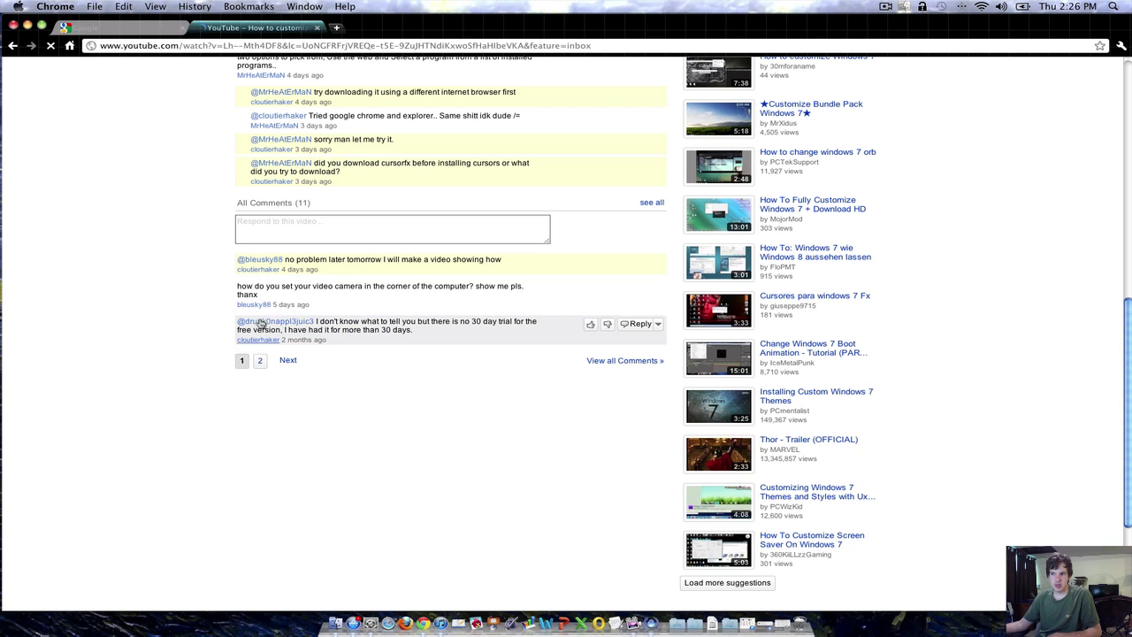
# Step: Highlight the viewer comment asking how to put the video camera in the corner, then scroll up to the player
pyautogui.tripleClick(242, 293)
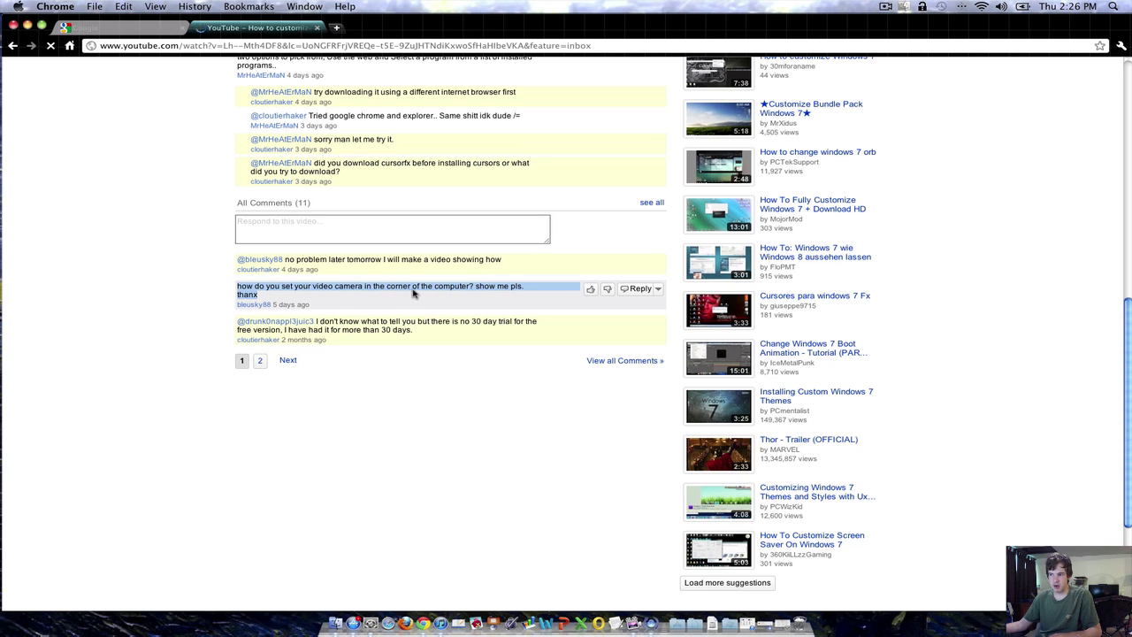
pyautogui.scroll(5, 270, 312)
pyautogui.scroll(8, 269, 311)
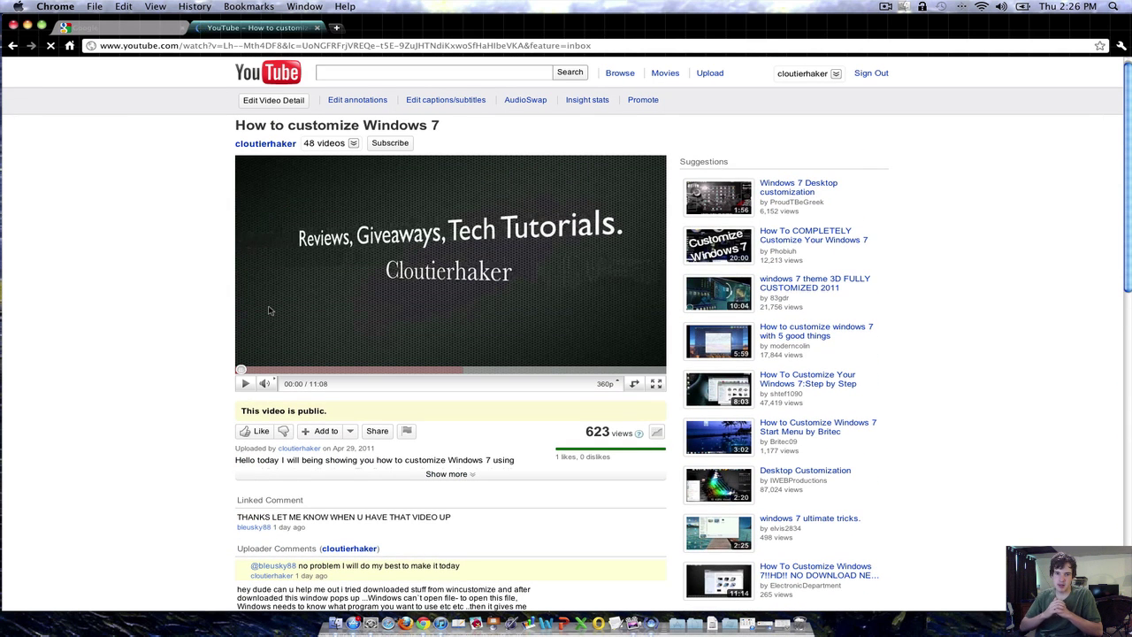
# Step: Play the Windows 7 video from about 0:36 to show the corner webcam inset, then mute and pause it
pyautogui.click(270, 310)
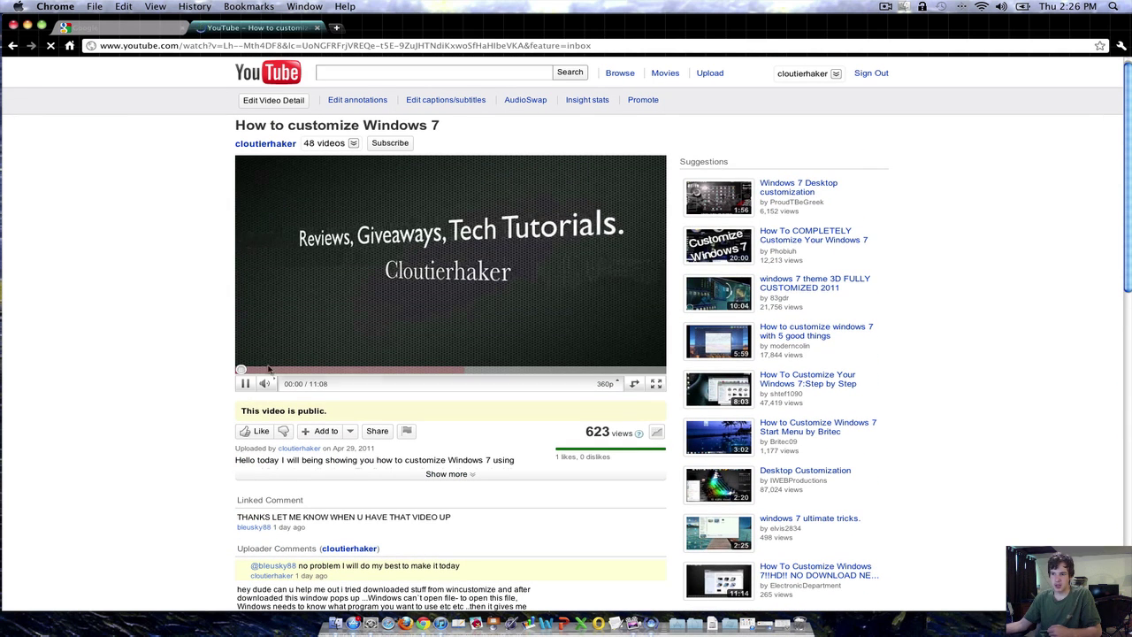
pyautogui.click(263, 369)
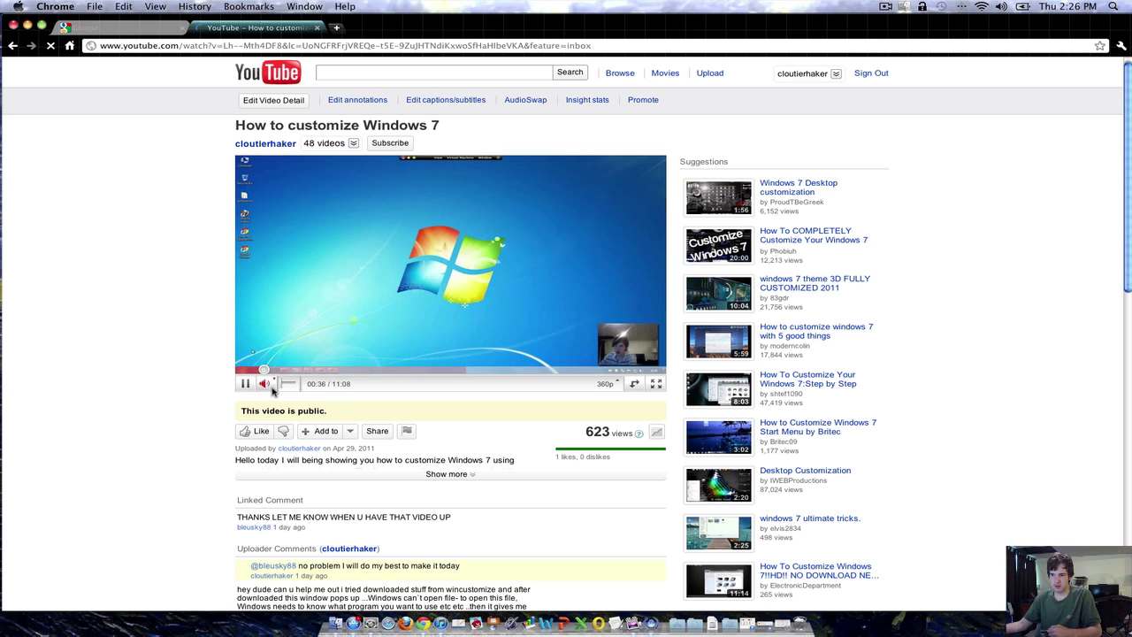
pyautogui.click(264, 384)
pyautogui.click(607, 300)
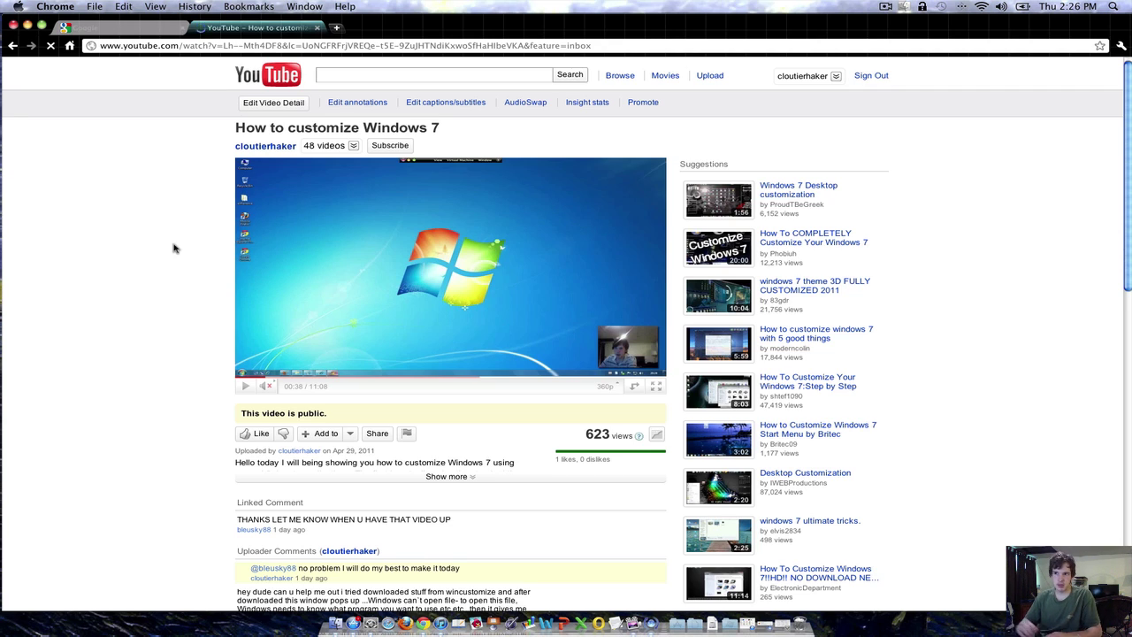
# Step: On the Google tab, search for 'screenflow student discount' using the suggested completions
pyautogui.click(137, 34)
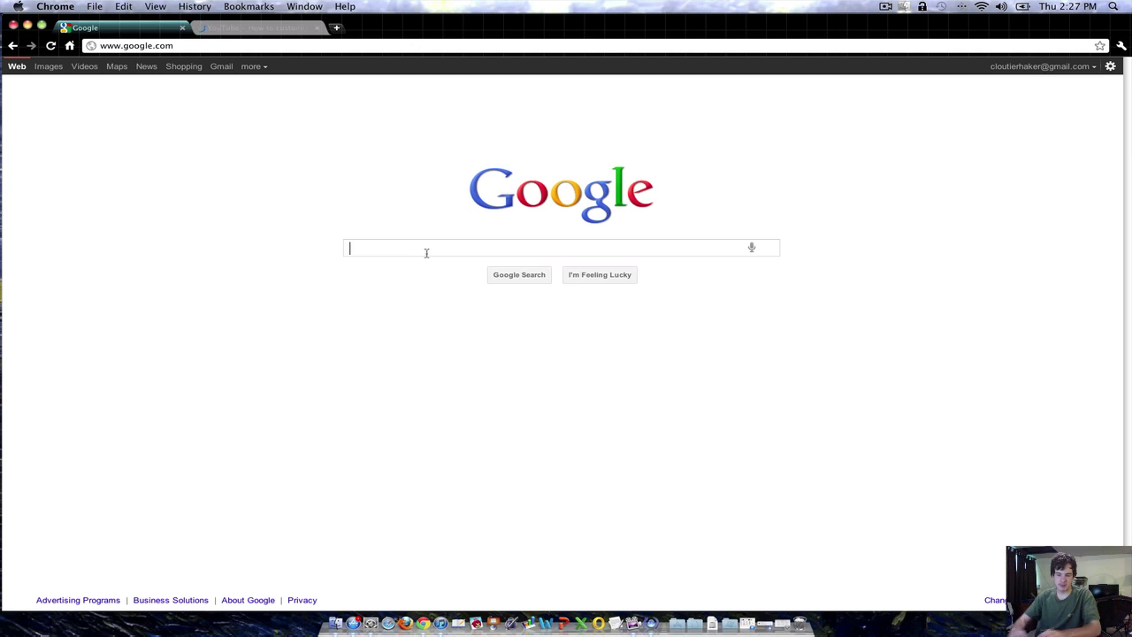
pyautogui.write('screenflow')
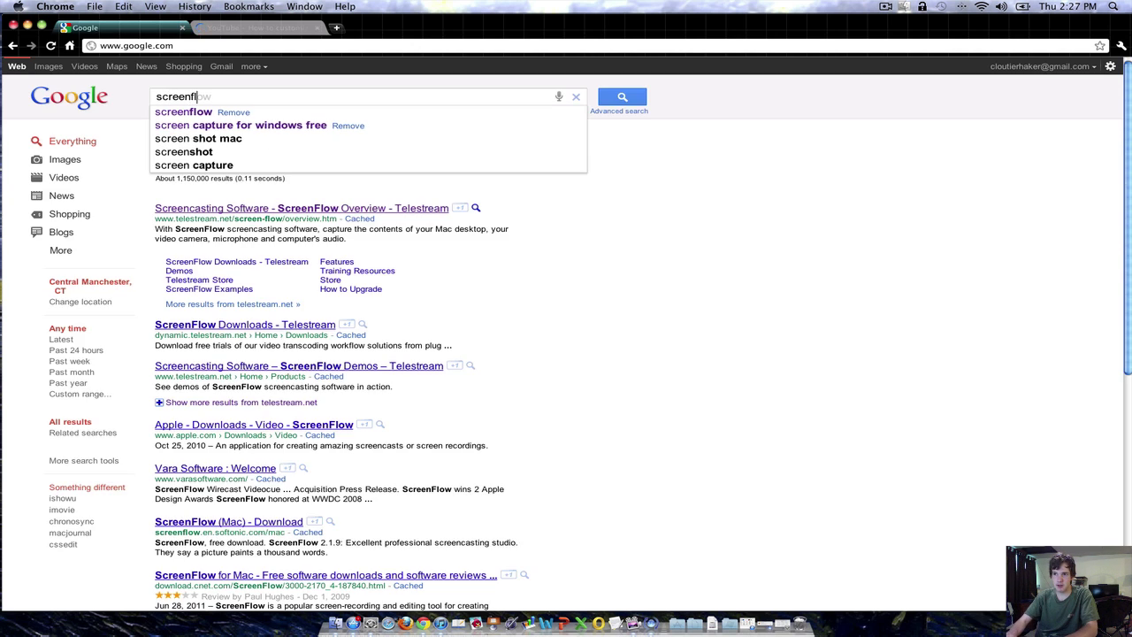
pyautogui.press('Return')
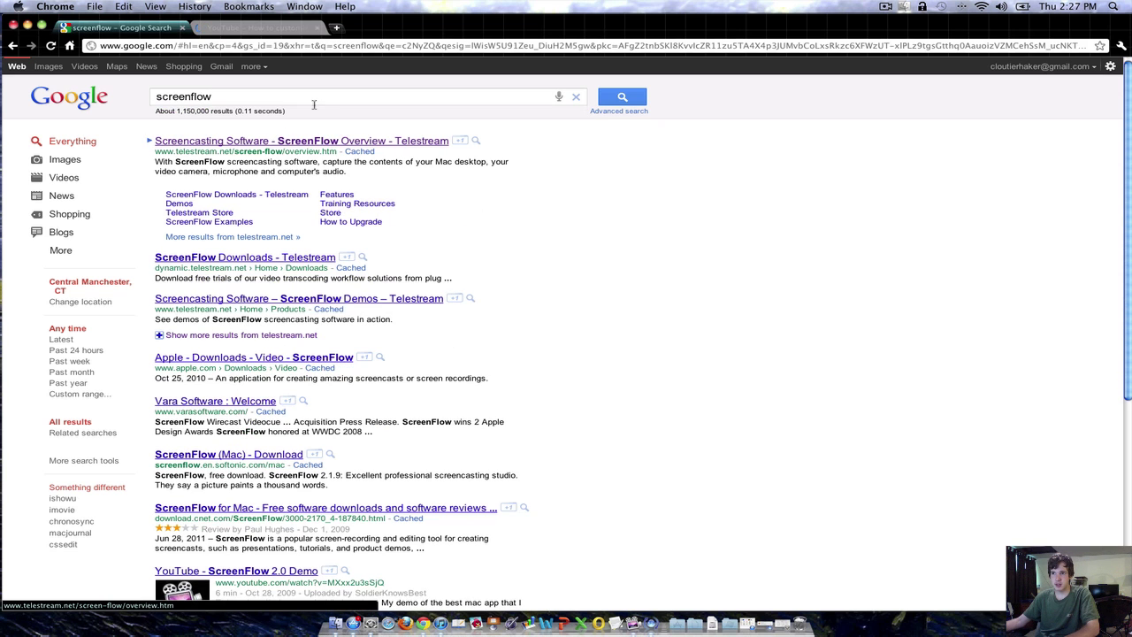
pyautogui.write('s')
pyautogui.write('tudent')
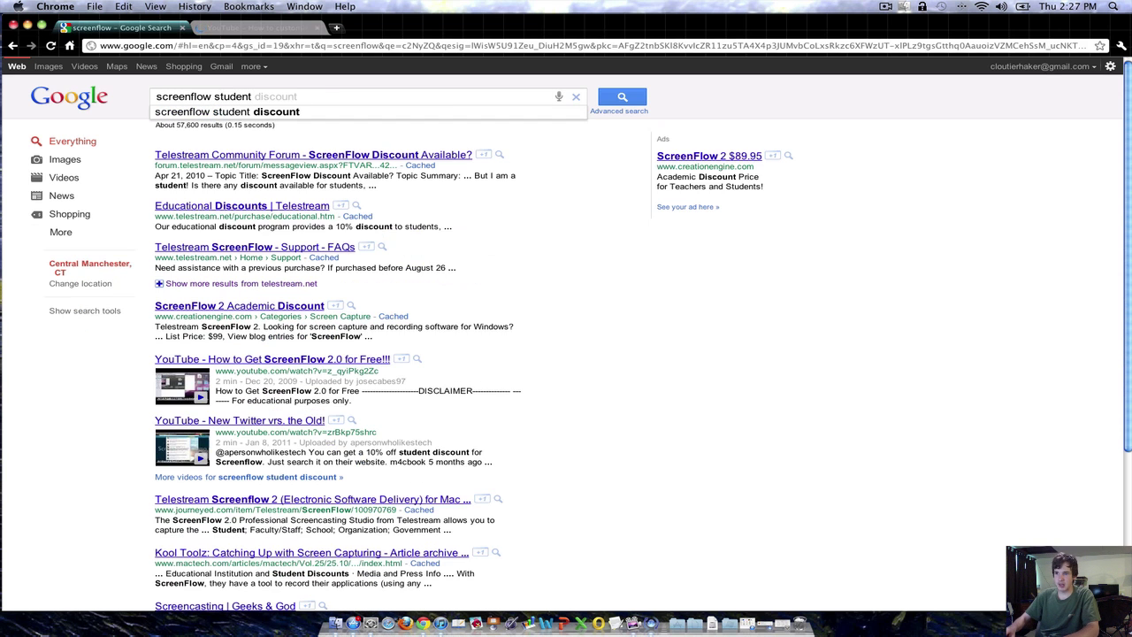
pyautogui.press('Down')
pyautogui.press('Return')
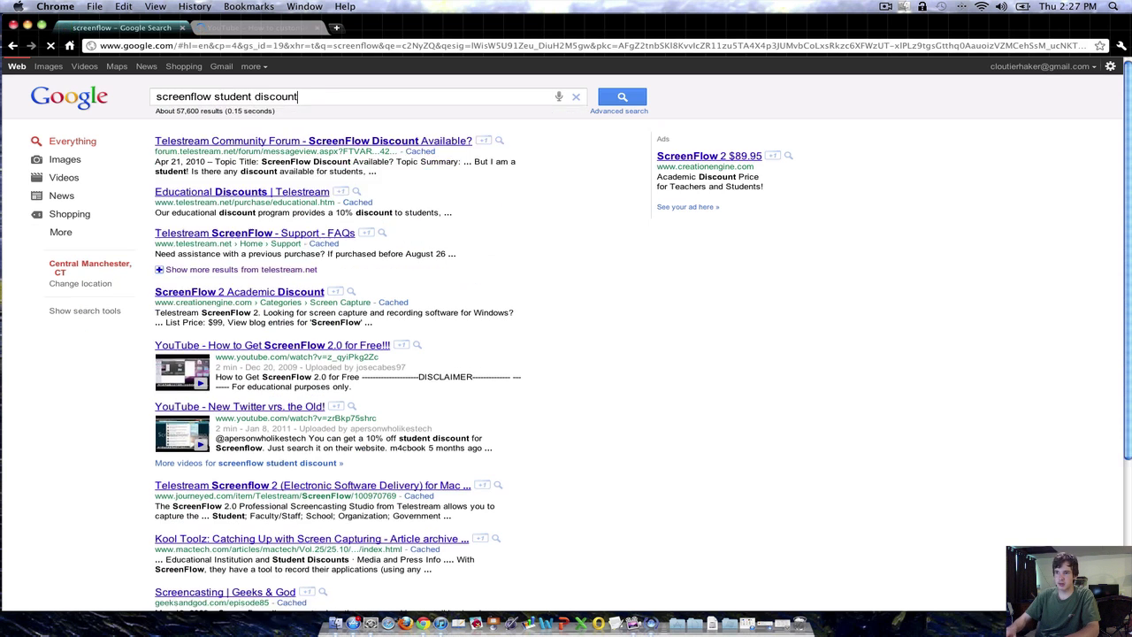
# Step: Open Telestream's Educational Discounts page and highlight its 10% student discount sentence
pyautogui.click(256, 191)
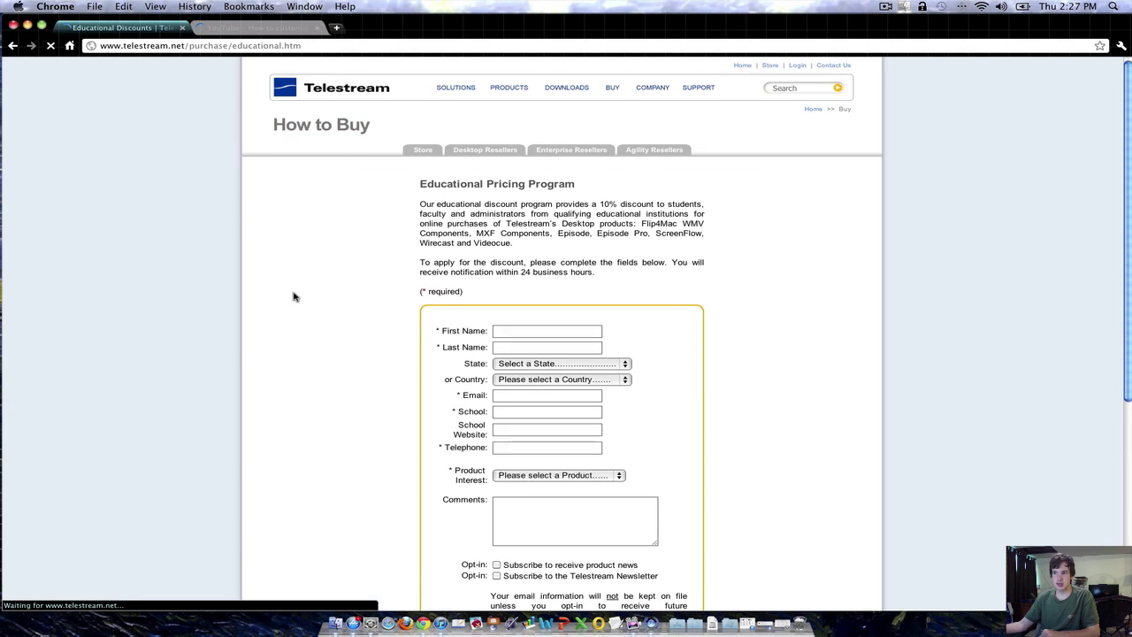
pyautogui.scroll(-1, 296, 297)
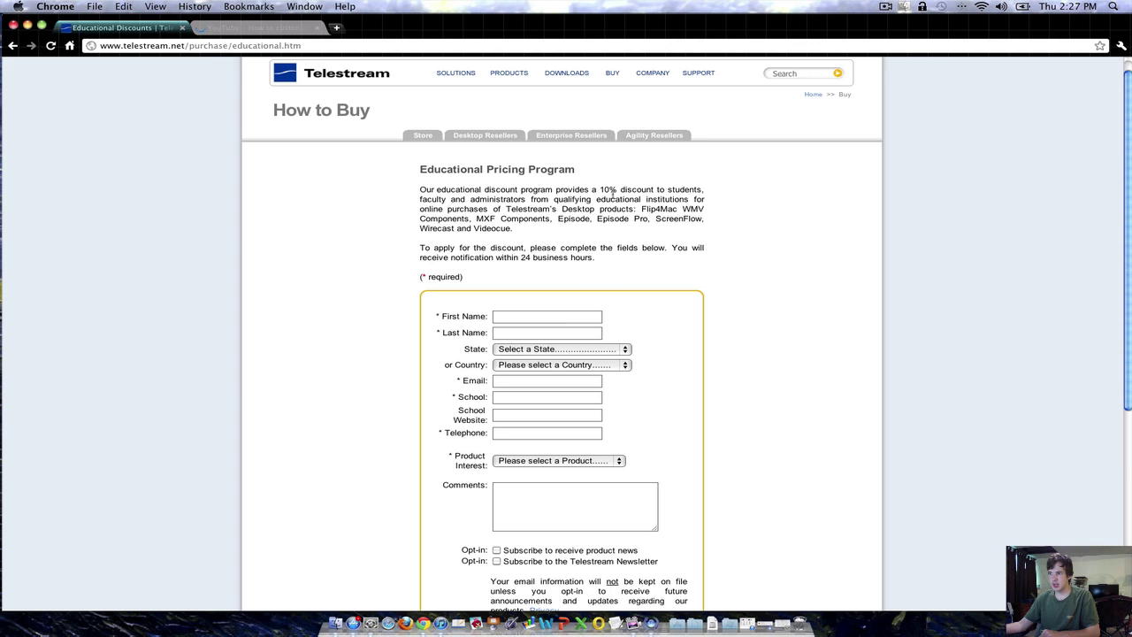
pyautogui.moveTo(601, 190); pyautogui.dragTo(681, 200)
pyautogui.click(617, 227)
# Step: Go back to the search results and open the 'ScreenFlow Discount Available?' forum thread
pyautogui.rightClick(217, 198)
pyautogui.click(232, 202)
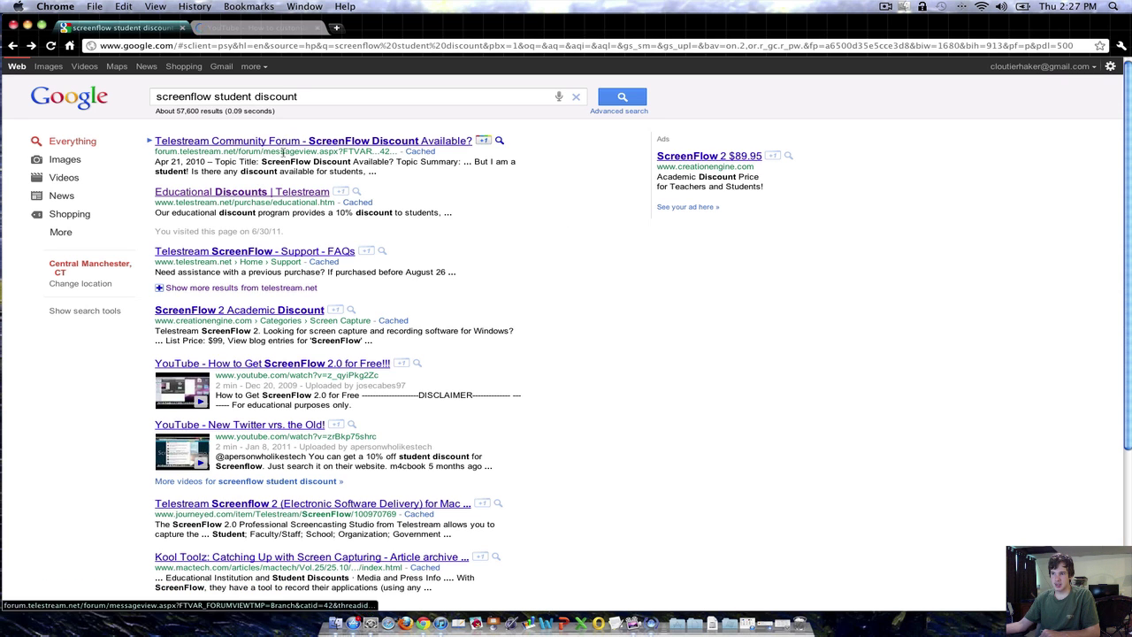
pyautogui.moveTo(280, 151)
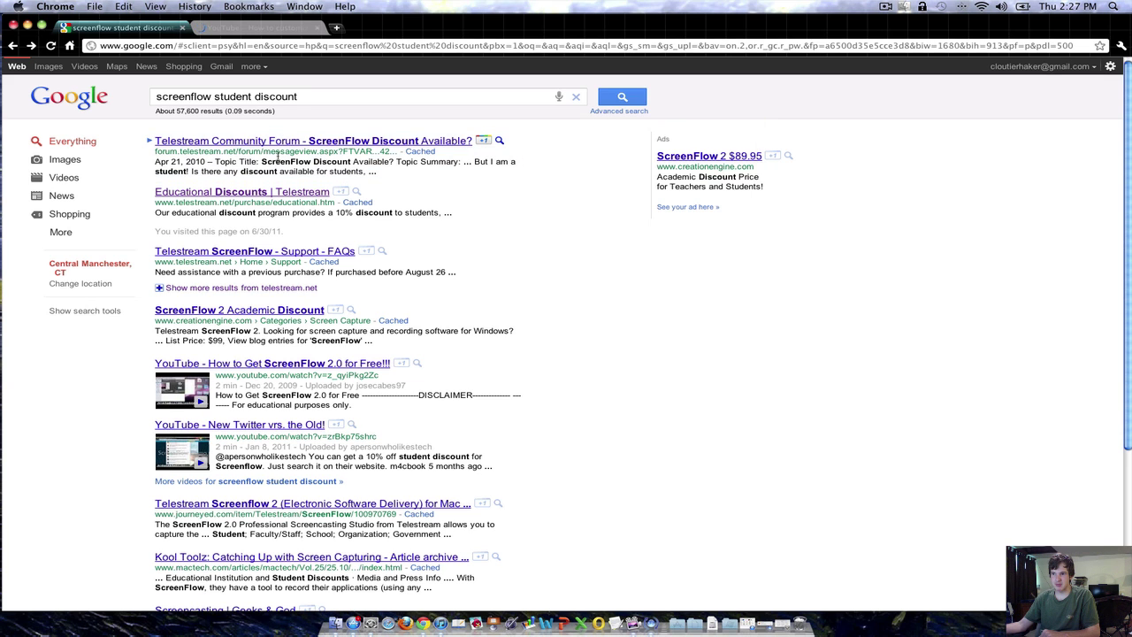
pyautogui.click(283, 143)
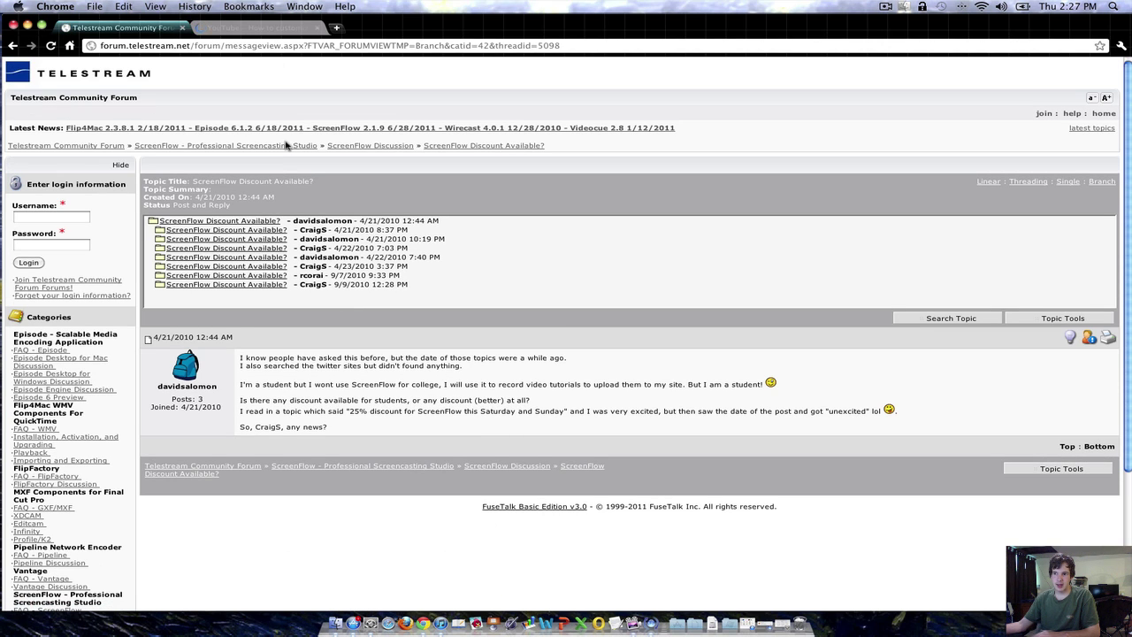
# Step: From the Google homepage, search 'screenflow' and open Telestream's ScreenFlow overview page
pyautogui.click(71, 45)
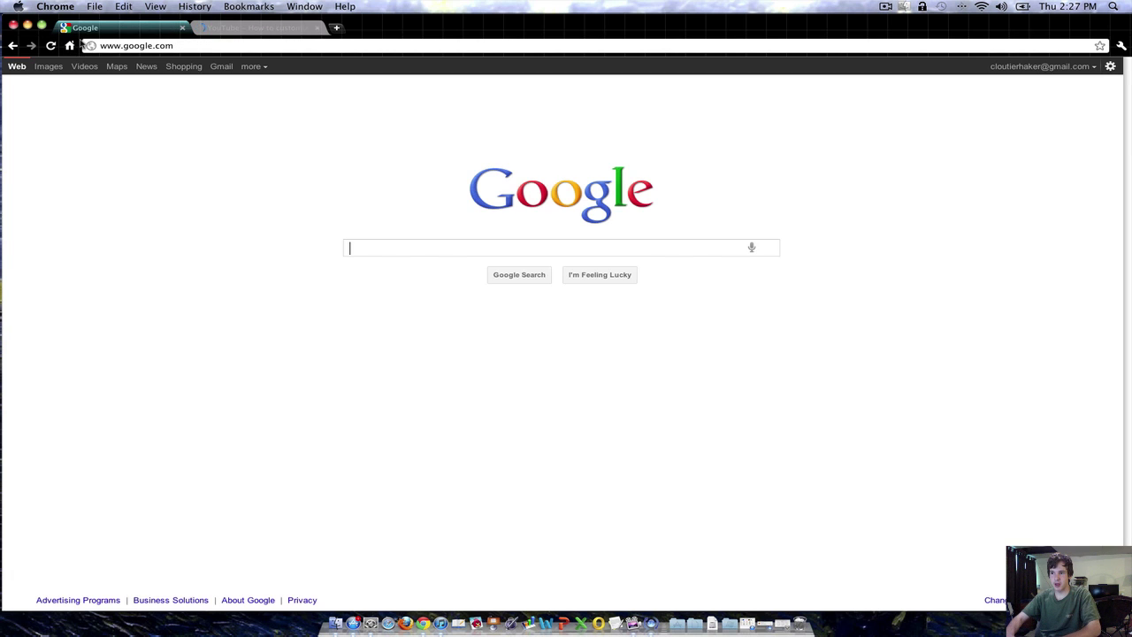
pyautogui.write('screenf')
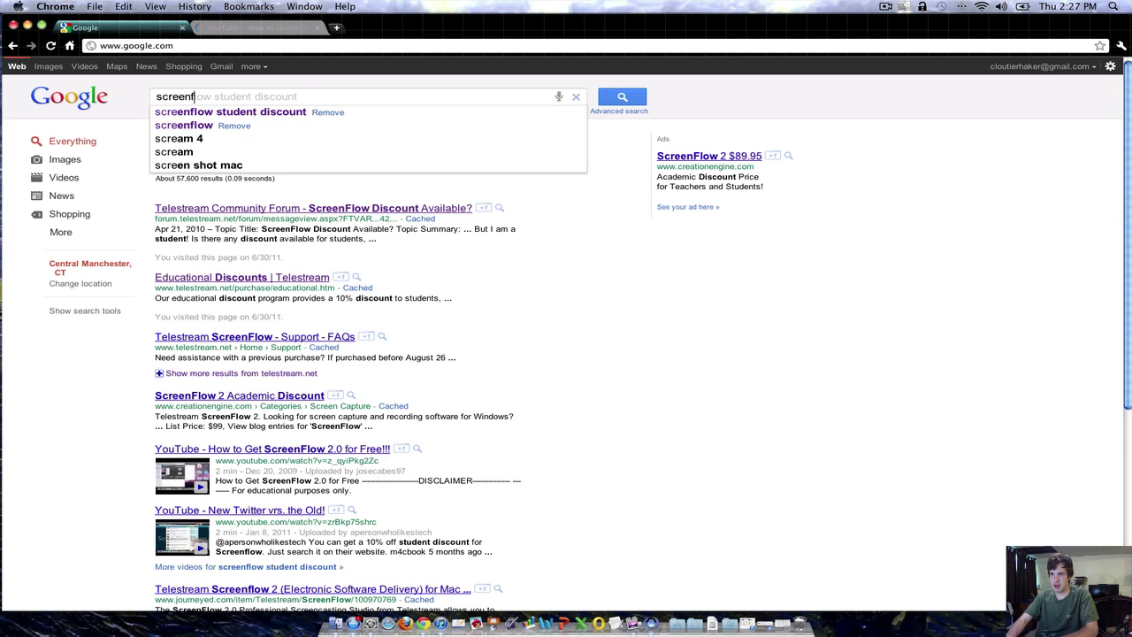
pyautogui.write('low')
pyautogui.press('Return')
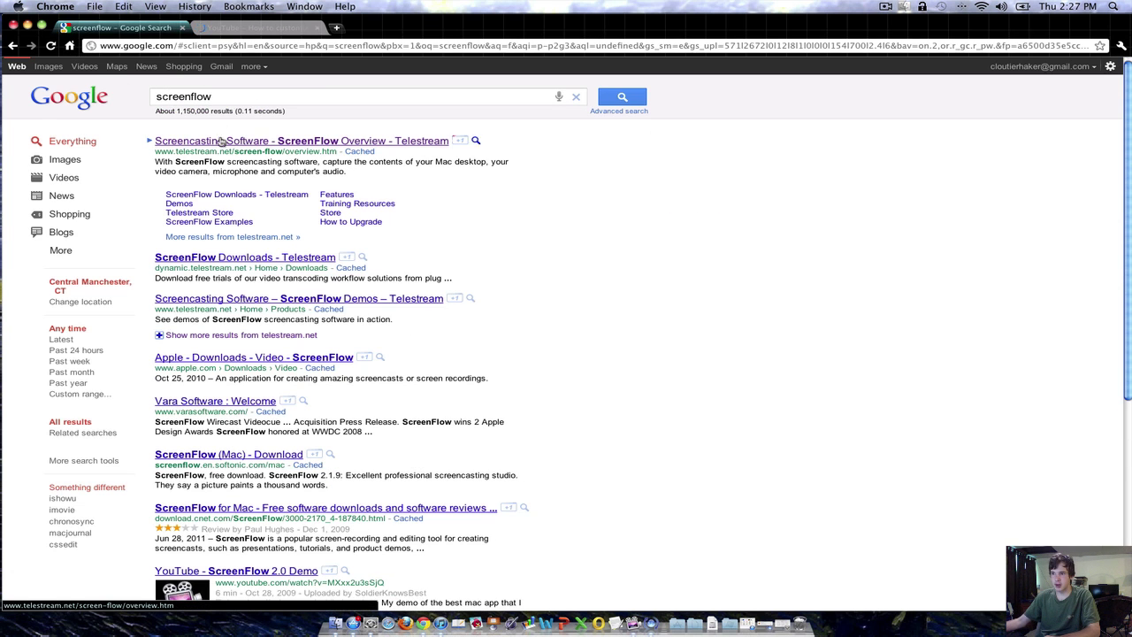
pyautogui.click(221, 142)
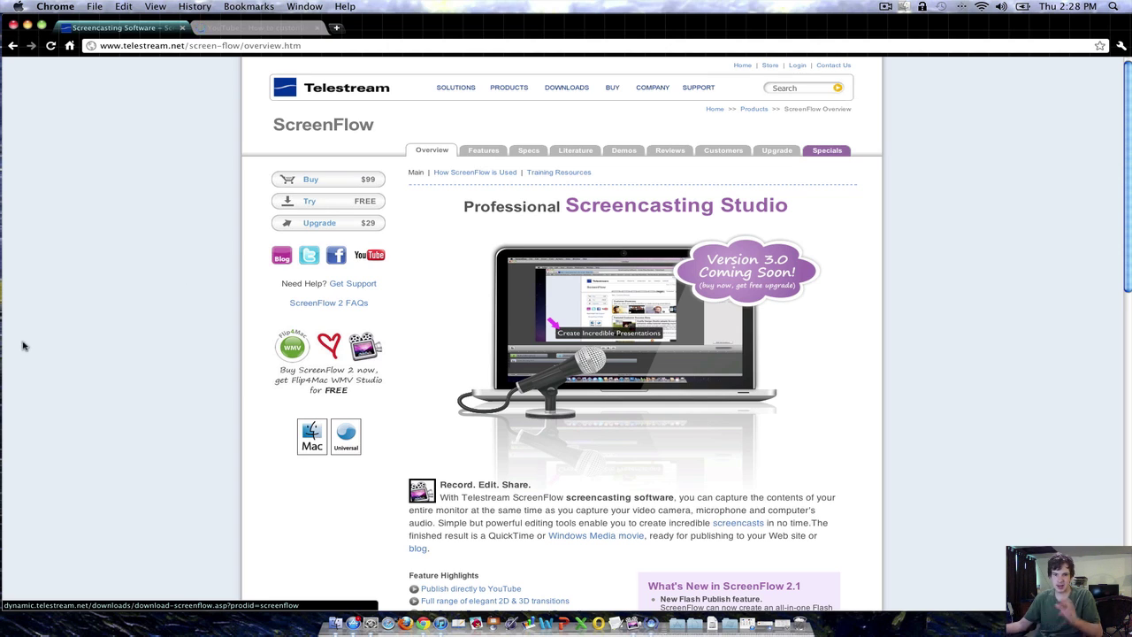
# Step: Scroll through the ScreenFlow overview page showing the Buy $99, Try FREE and Upgrade $29 offers
pyautogui.scroll(-5, 273, 392)
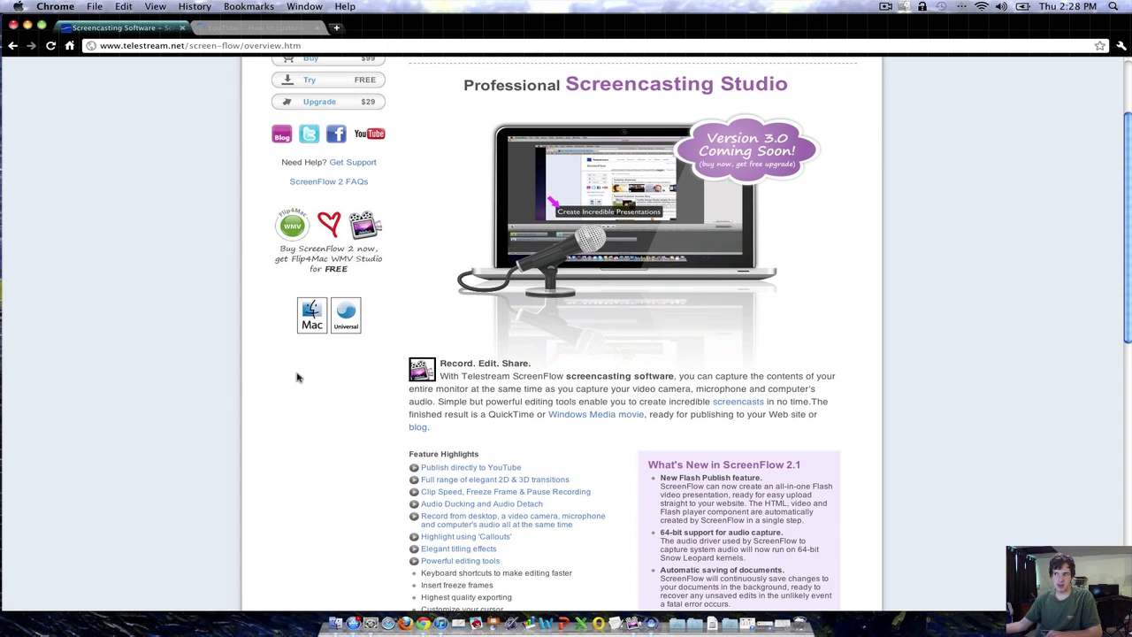
pyautogui.scroll(1, 295, 375)
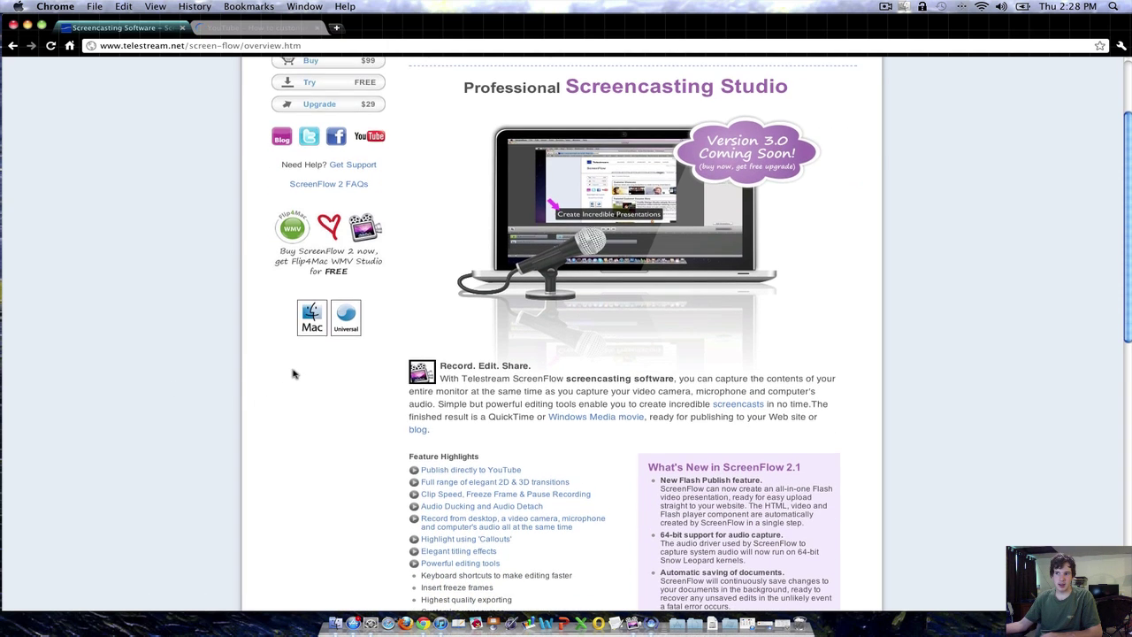
pyautogui.scroll(5, 294, 374)
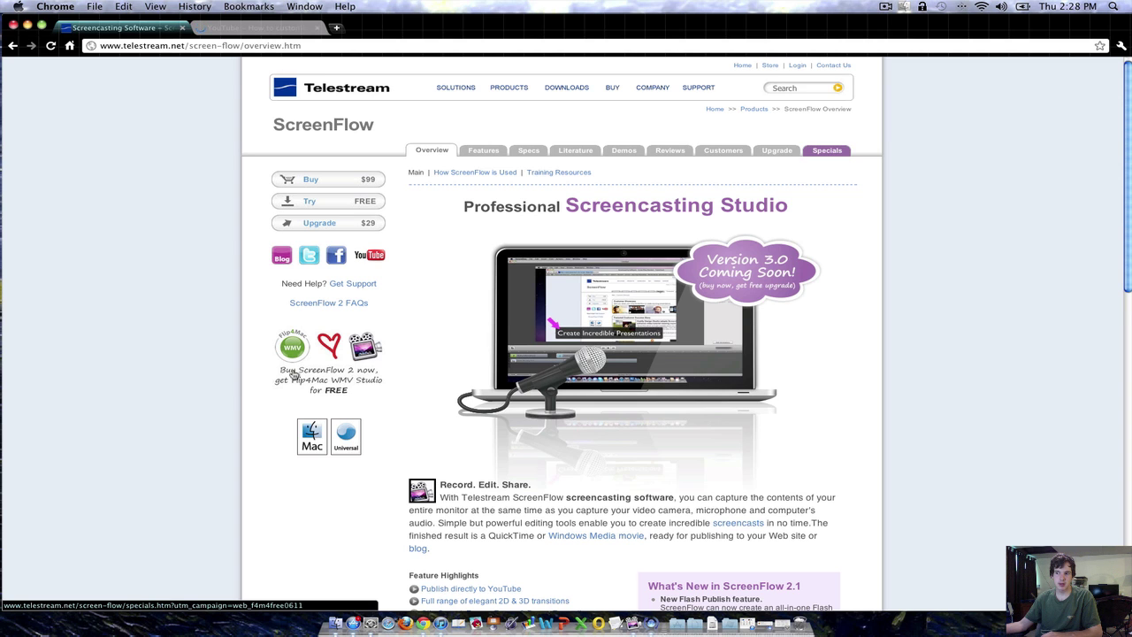
pyautogui.scroll(-3, 294, 374)
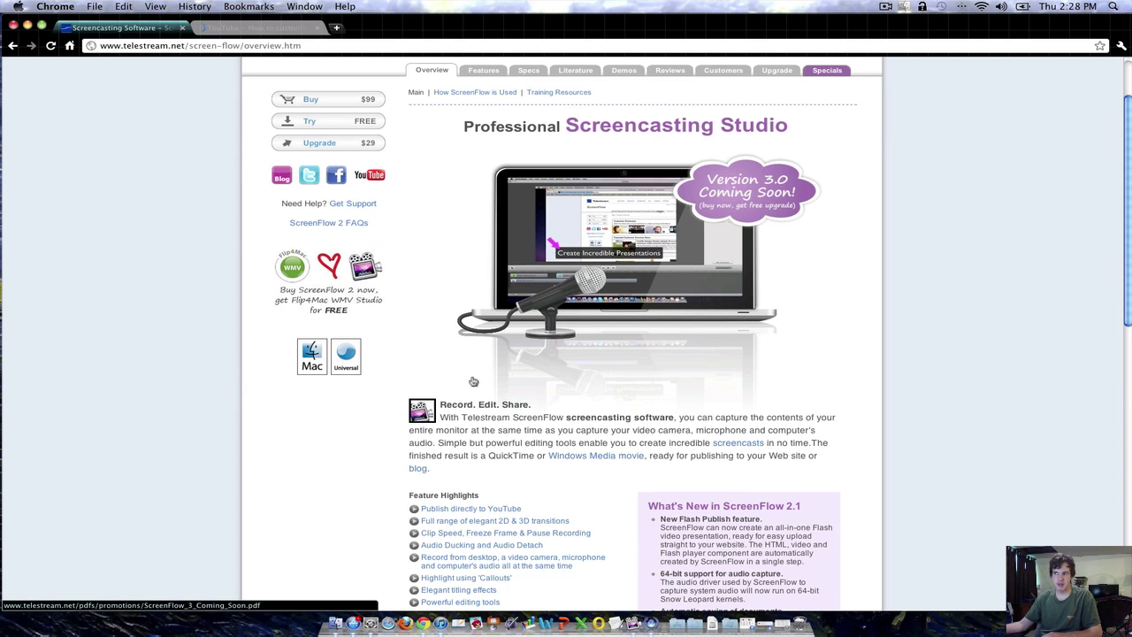
pyautogui.scroll(-1, 439, 407)
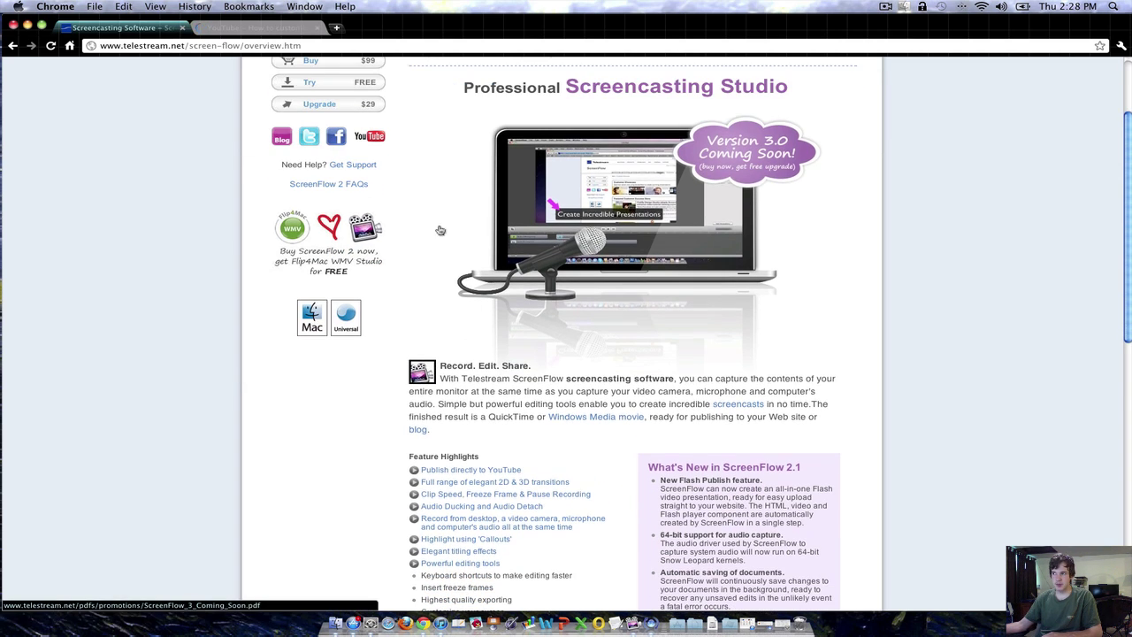
pyautogui.scroll(3, 548, 196)
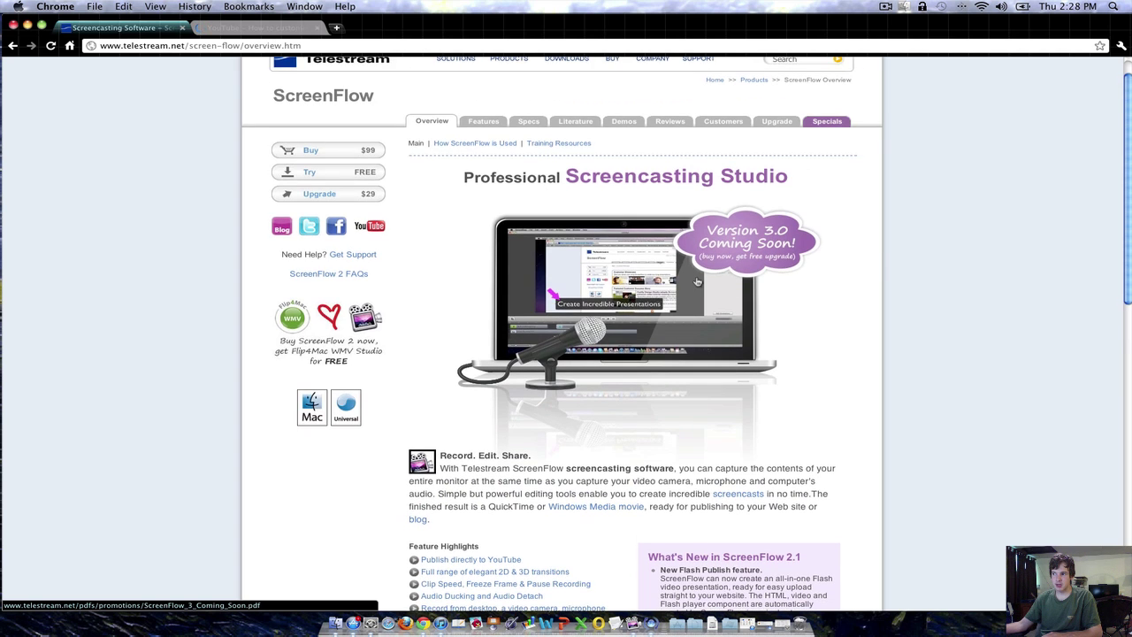
pyautogui.scroll(-3, 659, 296)
pyautogui.scroll(-10, 659, 296)
pyautogui.scroll(12, 466, 436)
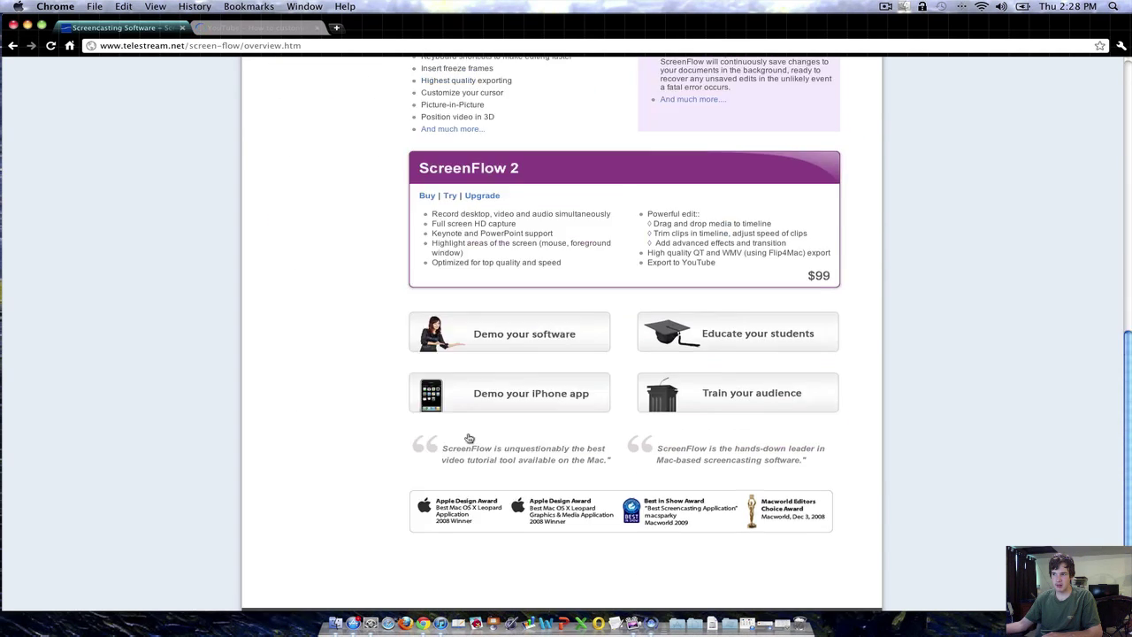
pyautogui.scroll(-2, 416, 345)
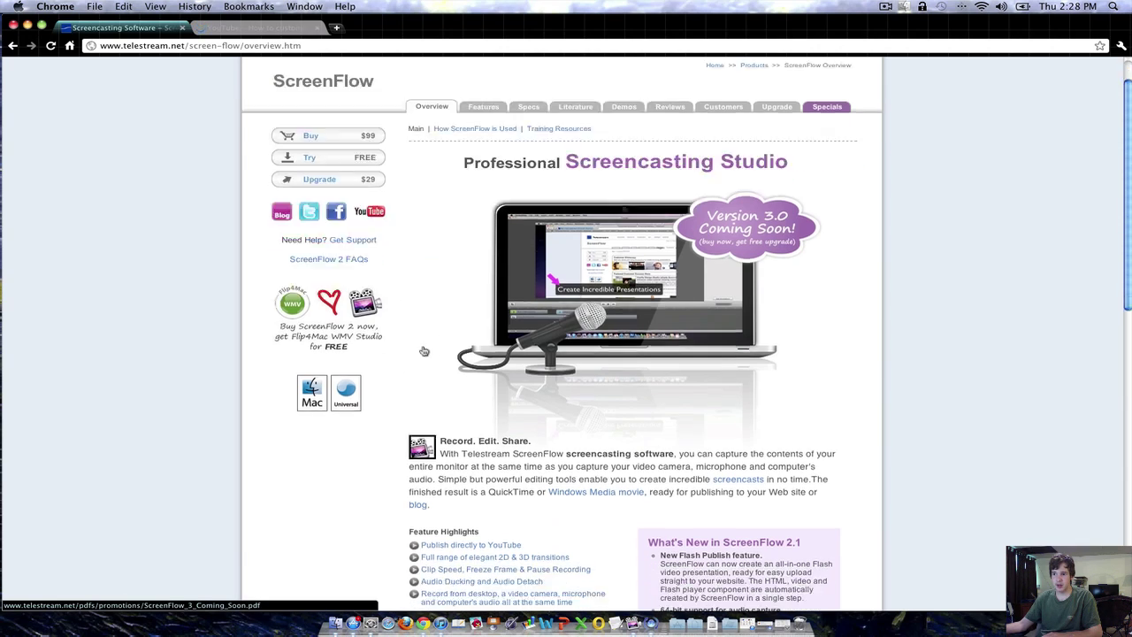
pyautogui.scroll(-4, 349, 324)
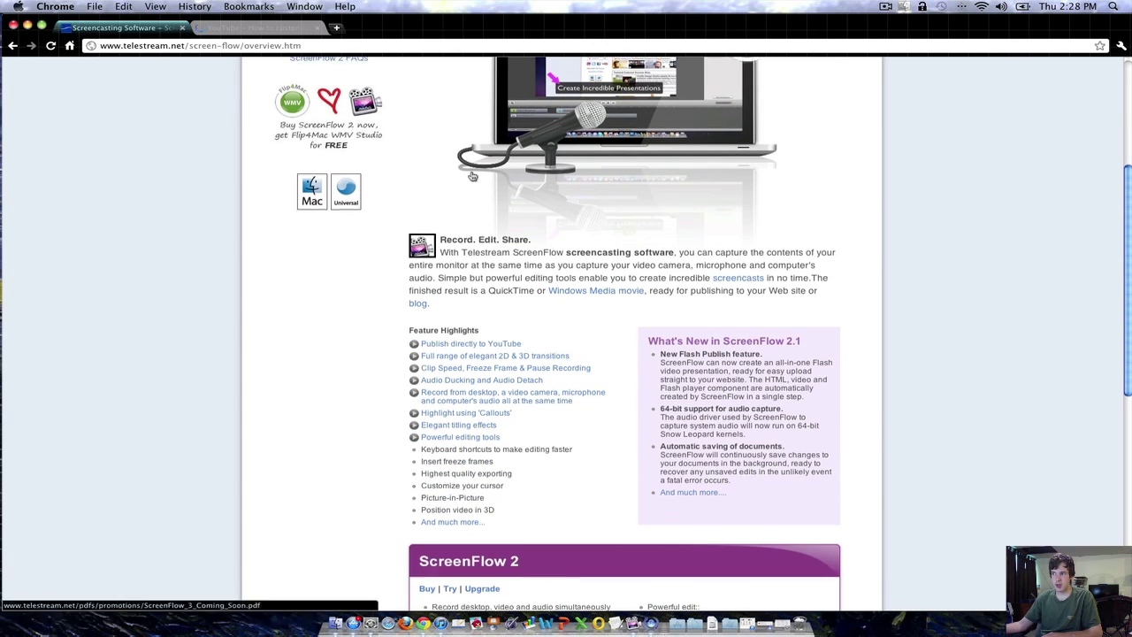
pyautogui.scroll(3, 687, 289)
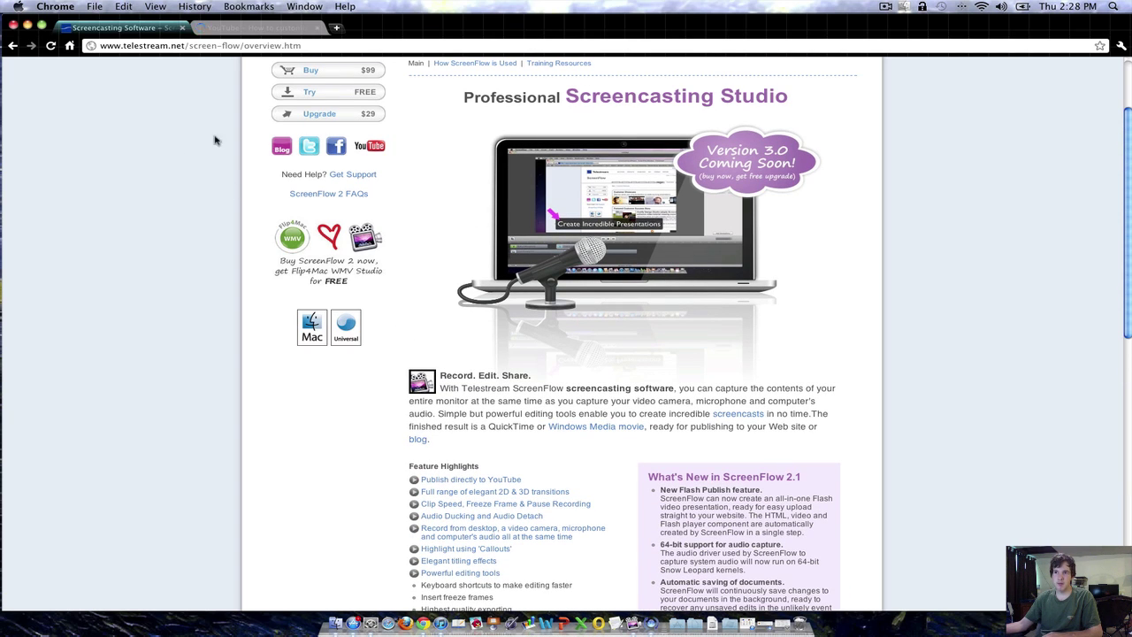
# Step: In a new tab, load google.com and search for 'webcam 720p'
pyautogui.click(336, 28)
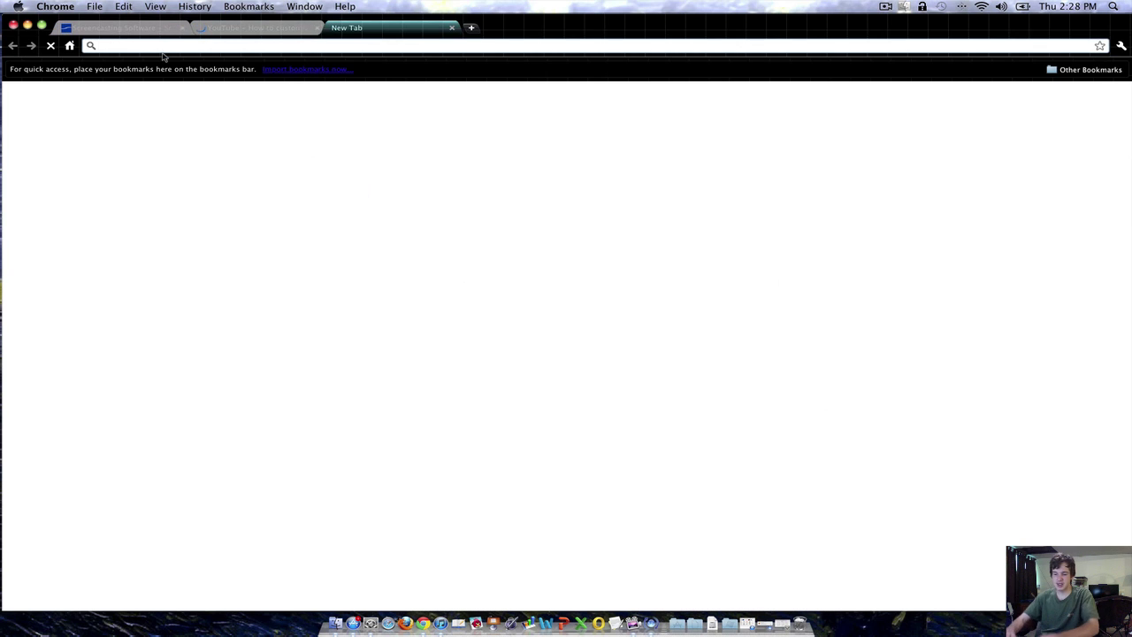
pyautogui.write('google.com')
pyautogui.press('Return')
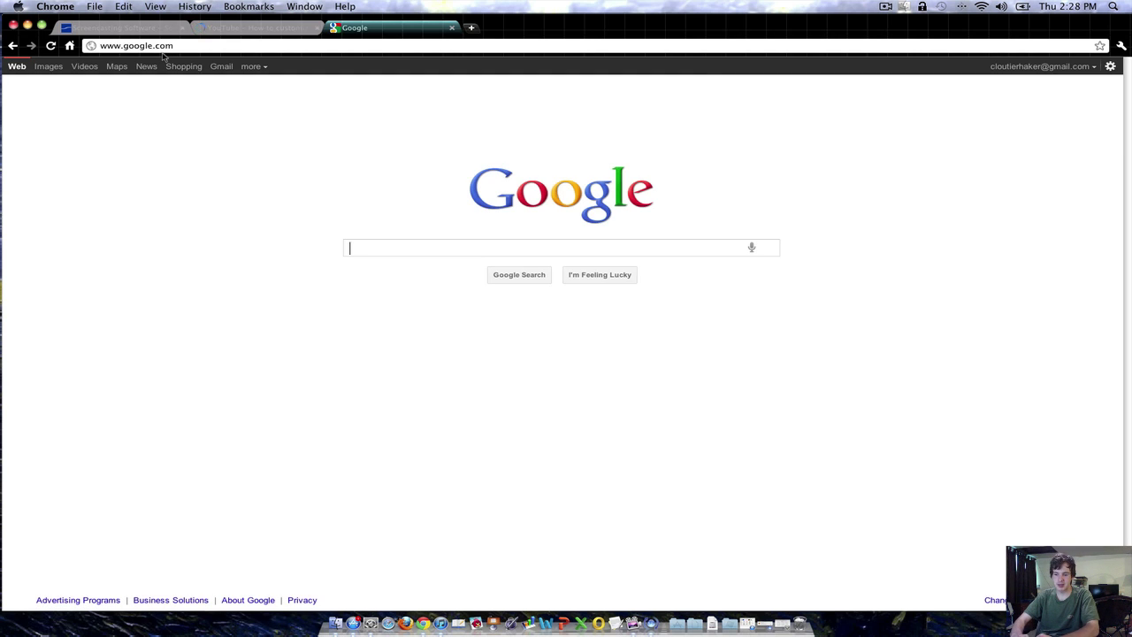
pyautogui.write('webcam')
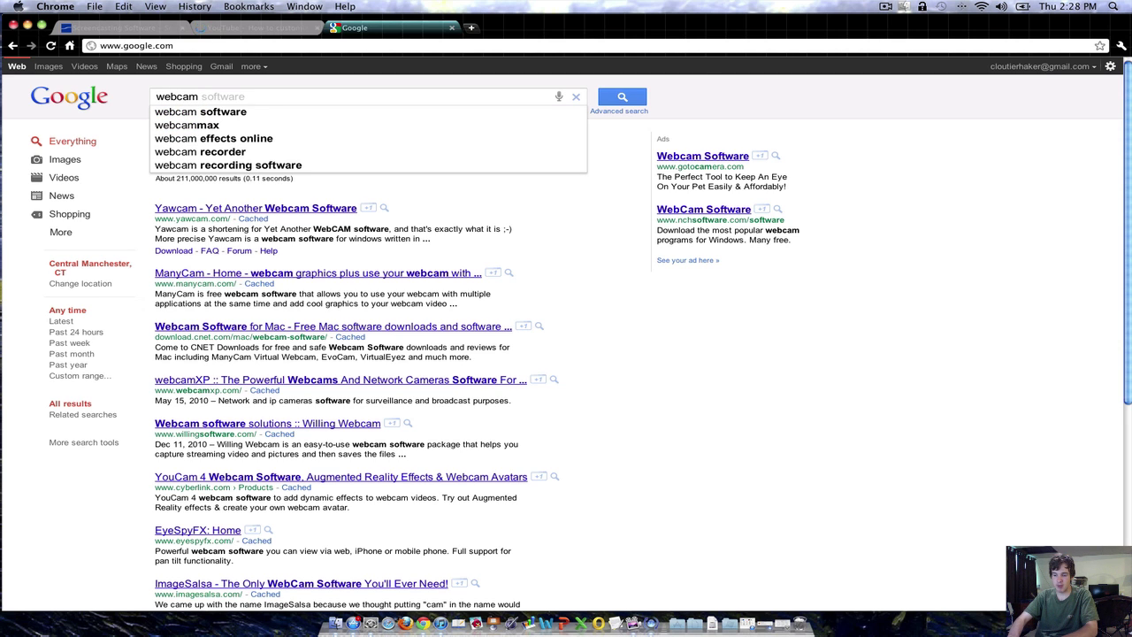
pyautogui.write('72o')
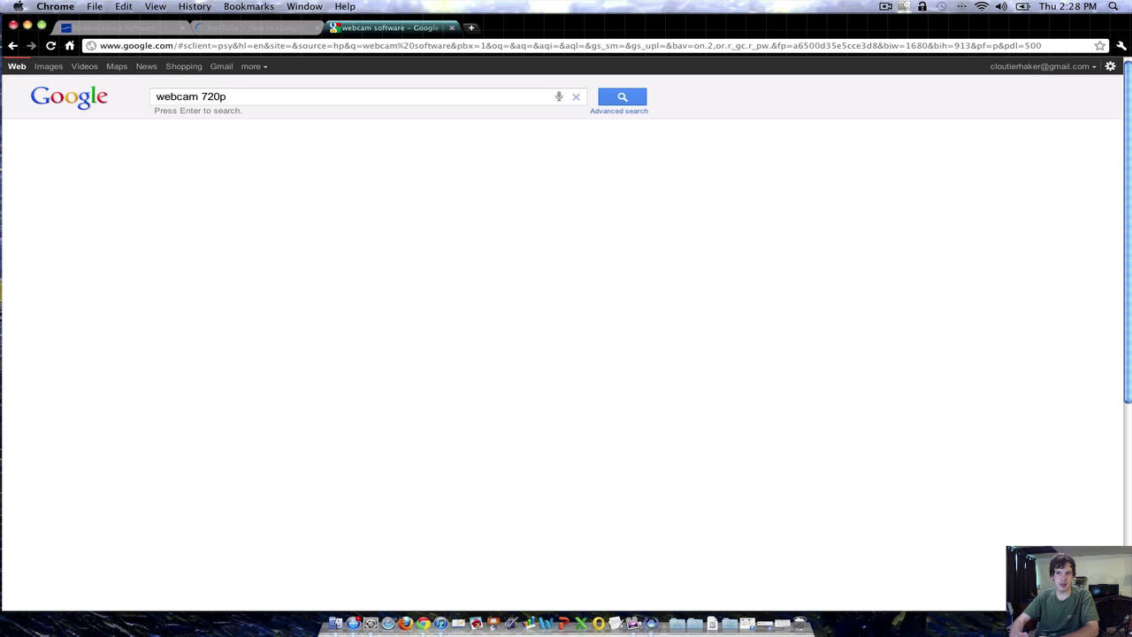
pyautogui.press('Return')
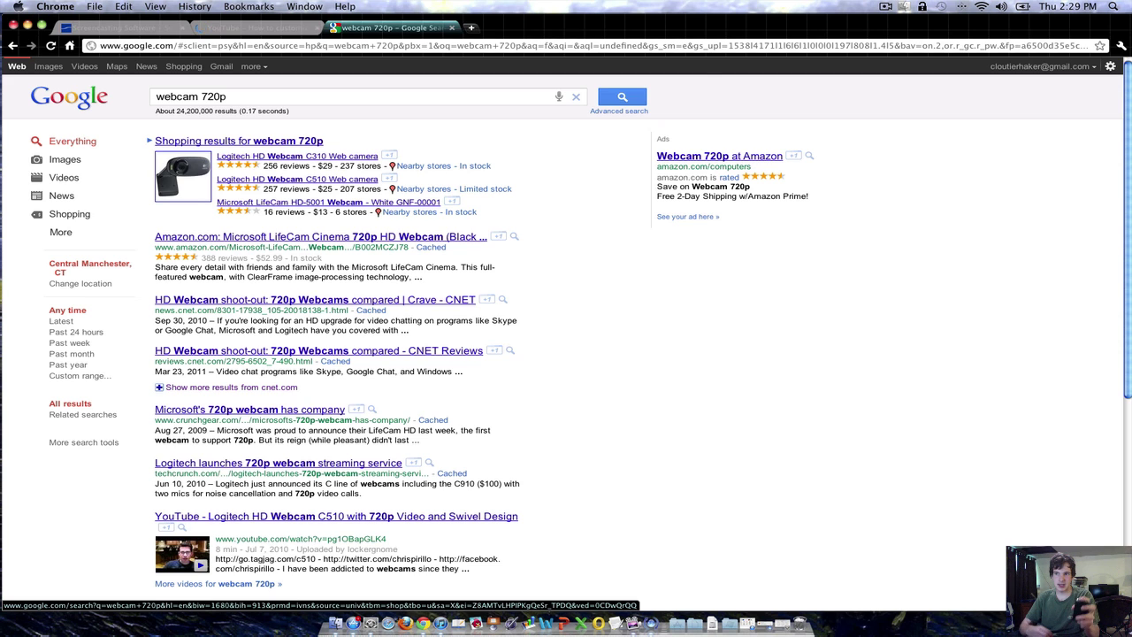
# Step: View the Logitech HD Webcam C310 store prices, then return to the webcam 720p results
pyautogui.click(260, 156)
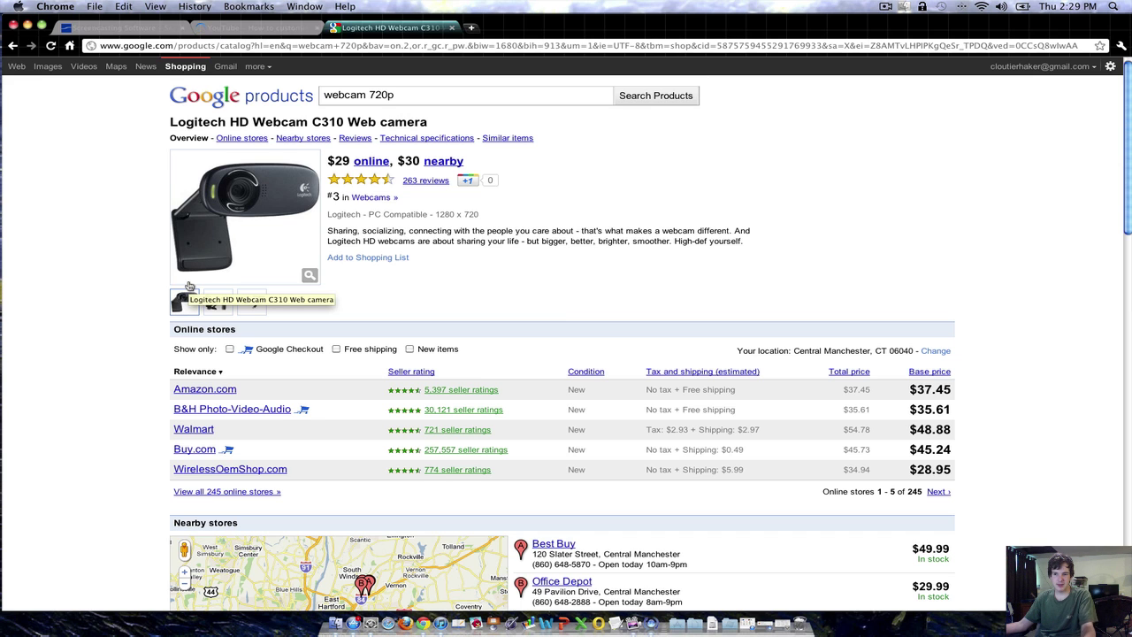
pyautogui.click(14, 46)
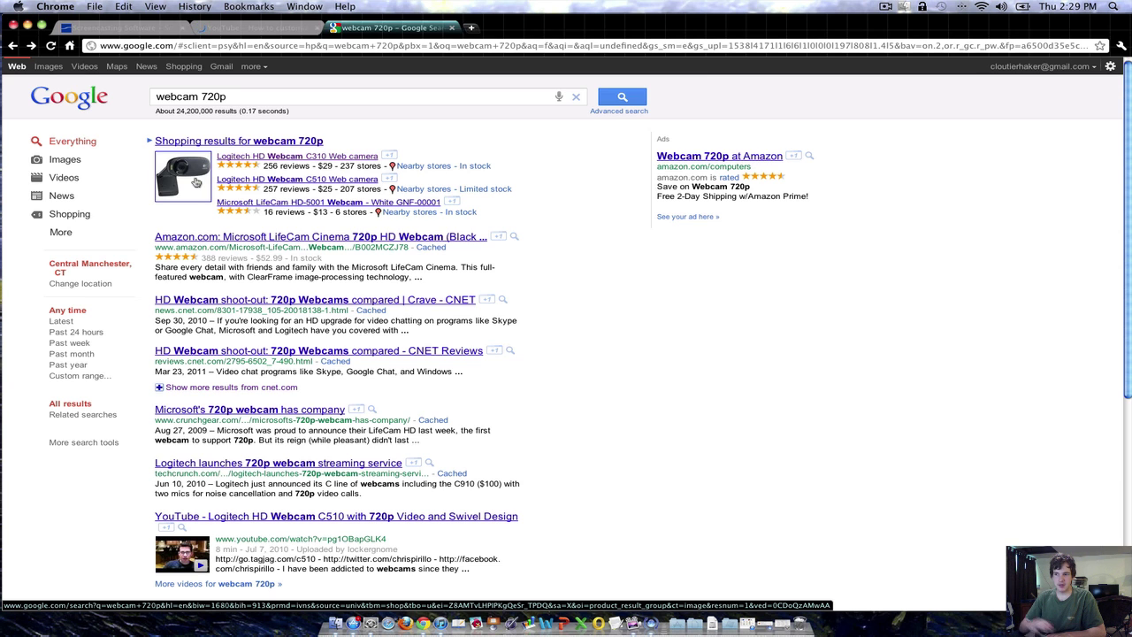
# Step: Glance at the YouTube tab, then go back to the results and return to Google's homepage
pyautogui.click(256, 30)
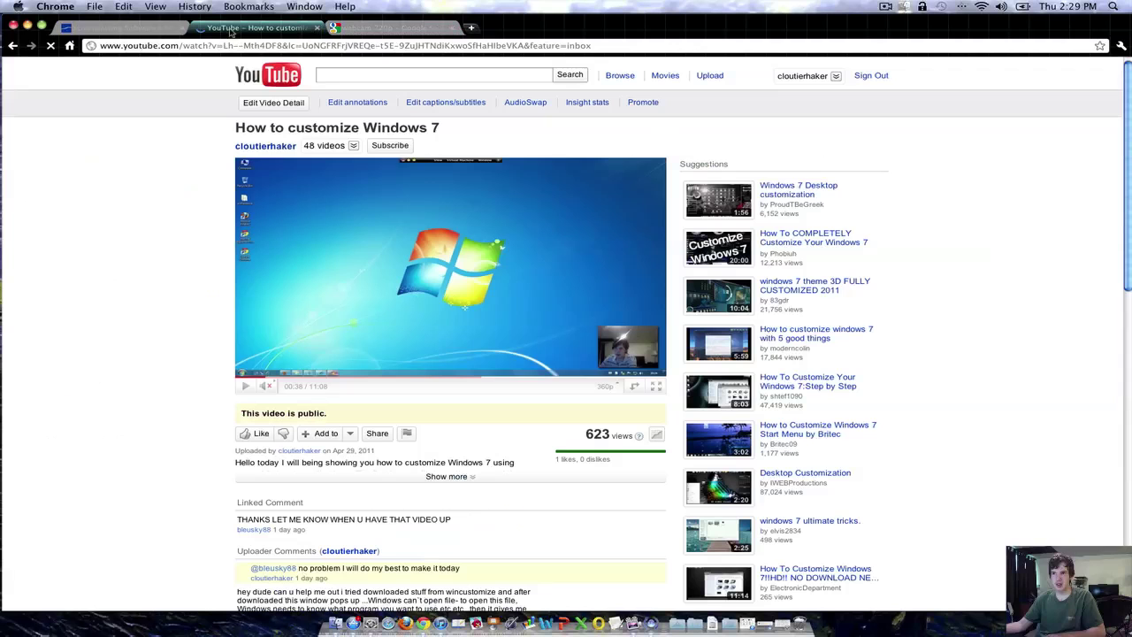
pyautogui.click(411, 33)
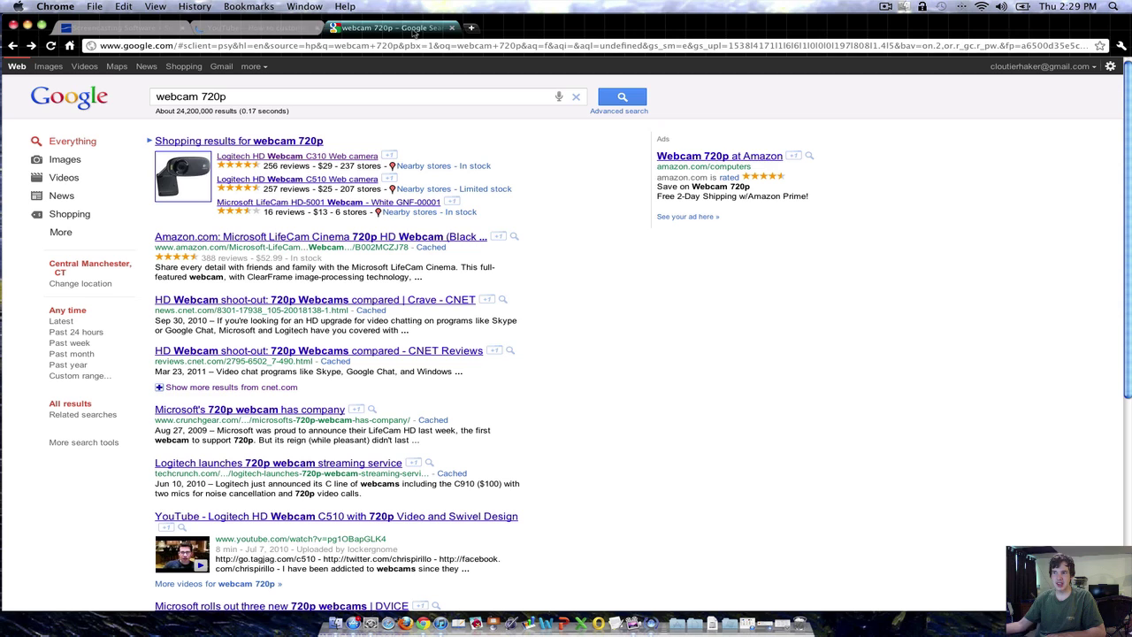
pyautogui.click(90, 92)
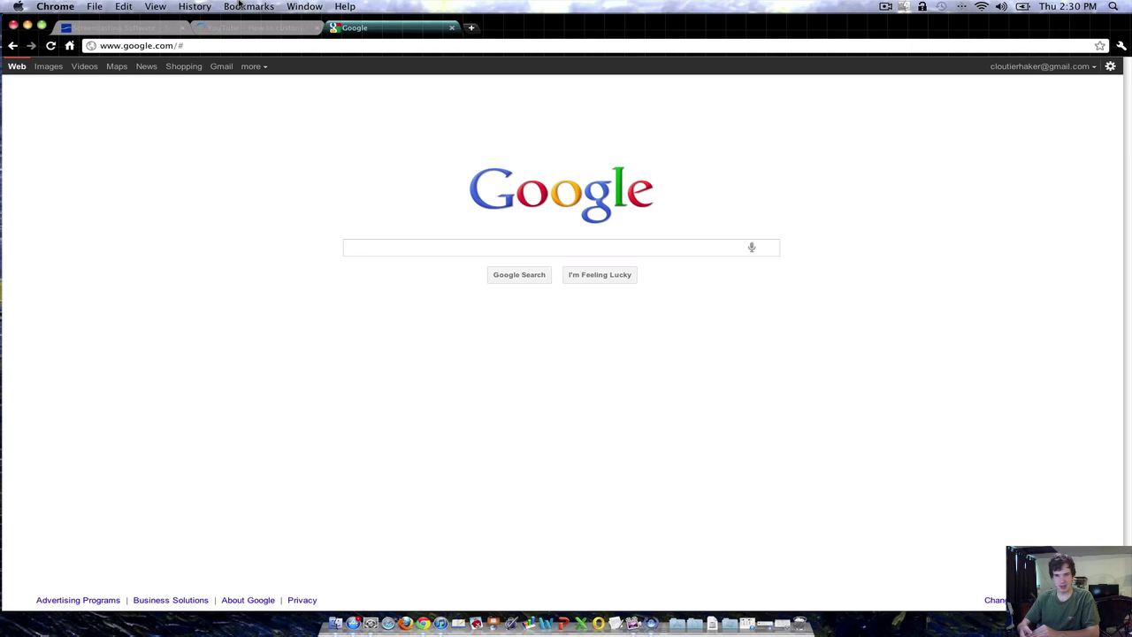
# Step: Move Chrome down to check ScreenFlow's recording status from the menu bar, then move Chrome back
pyautogui.click(242, 28)
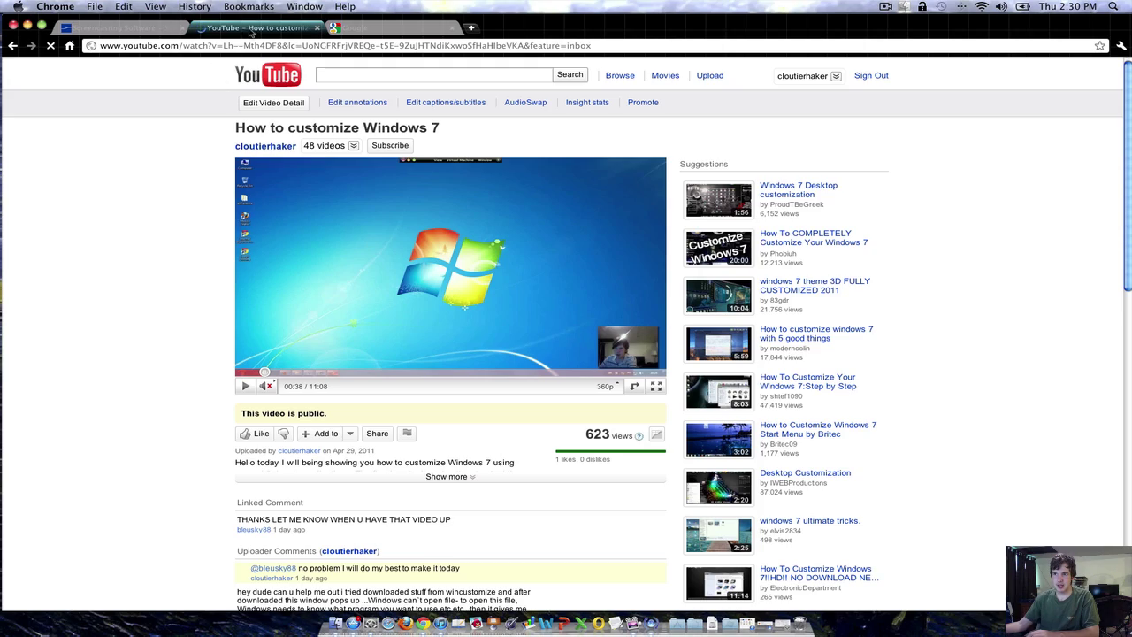
pyautogui.moveTo(583, 37); pyautogui.dragTo(600, 184)
pyautogui.click(887, 6)
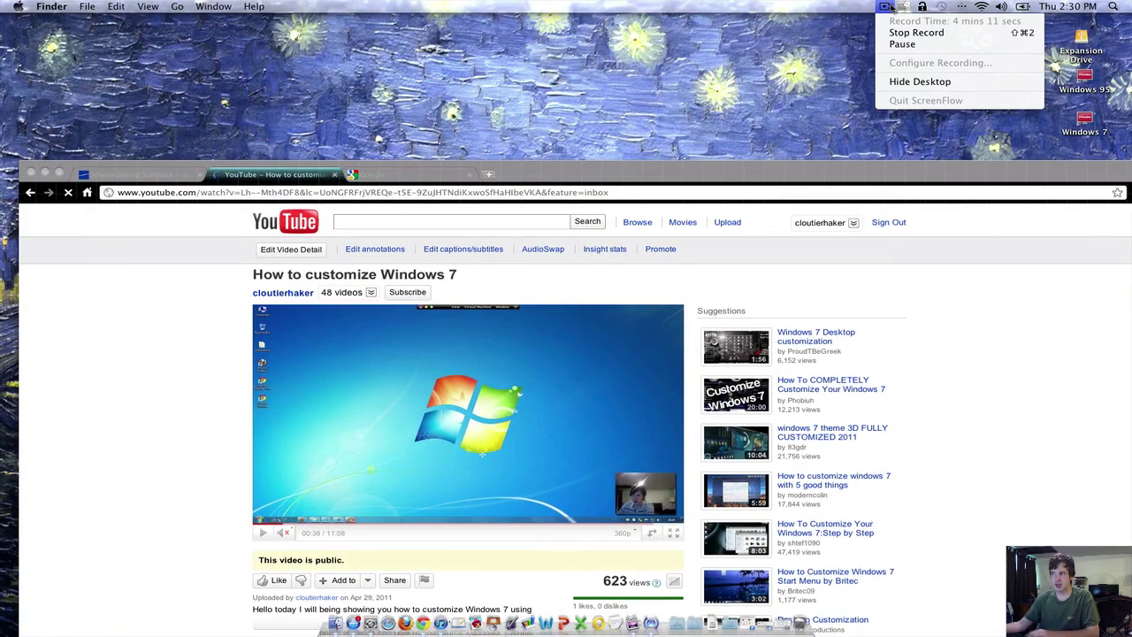
pyautogui.click(889, 6)
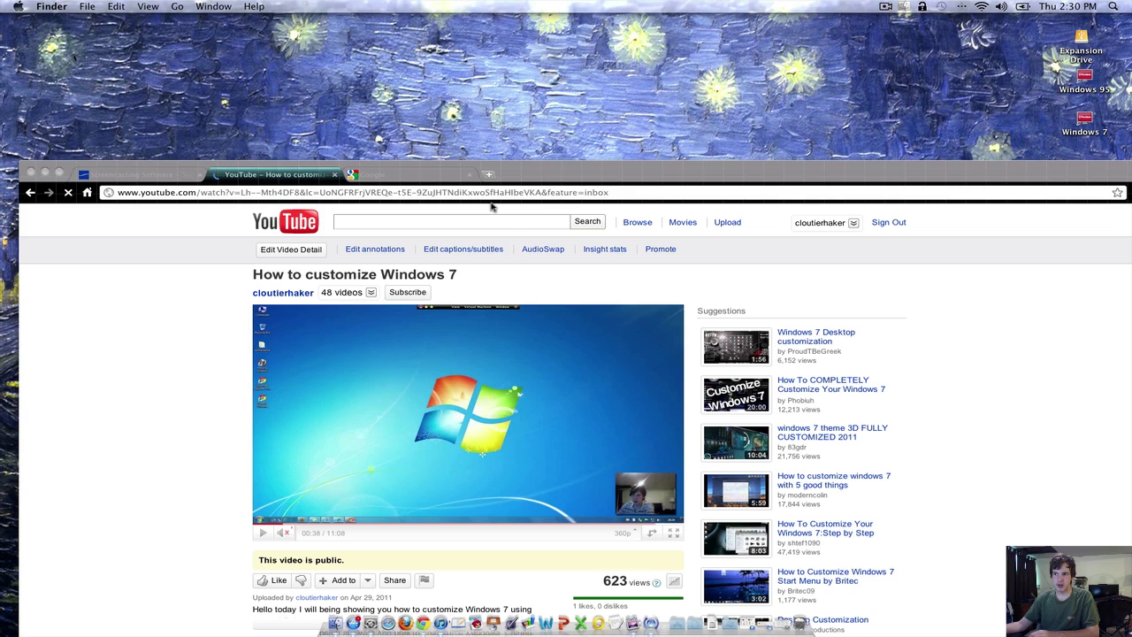
pyautogui.moveTo(601, 186); pyautogui.dragTo(621, 51)
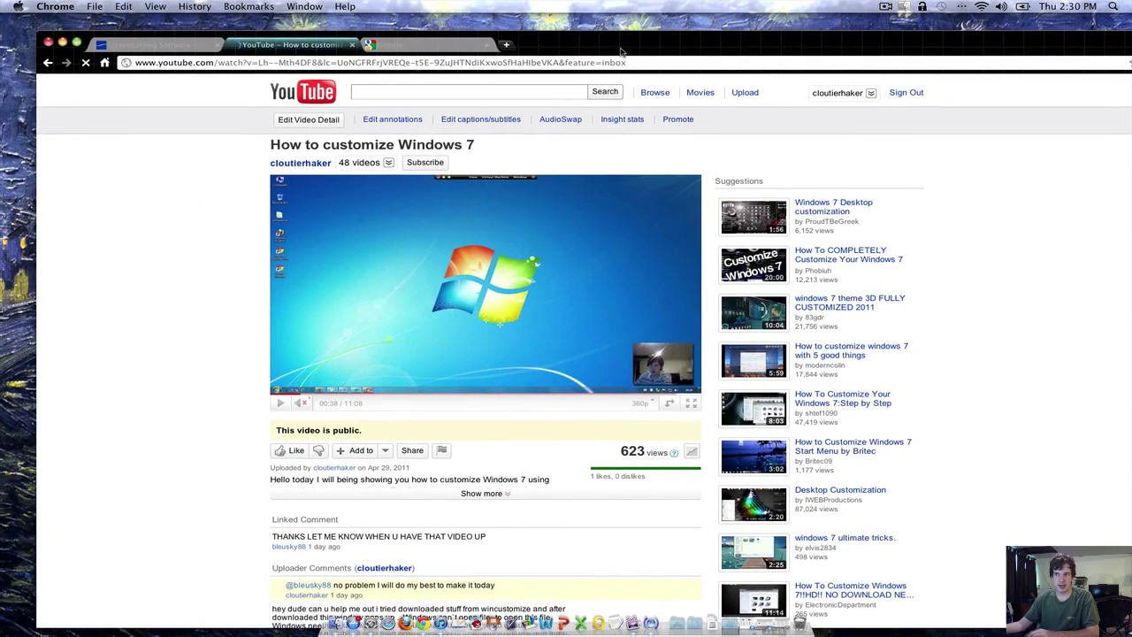
# Step: Switch to the Google tab and minimise Chrome, leaving the bare desktop active
pyautogui.click(424, 45)
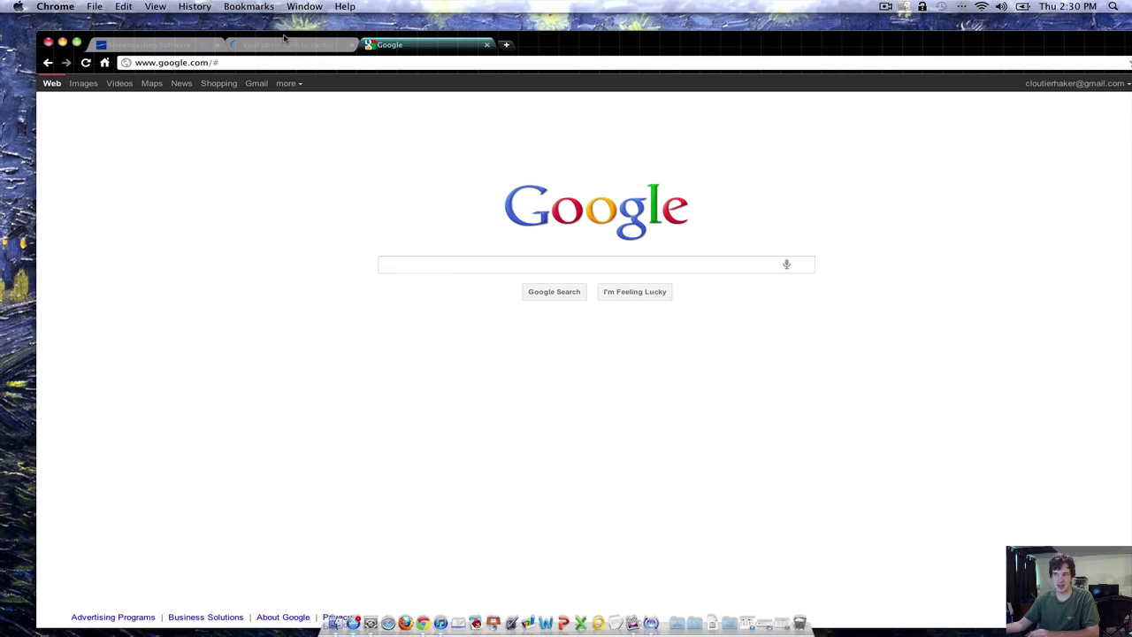
pyautogui.click(62, 42)
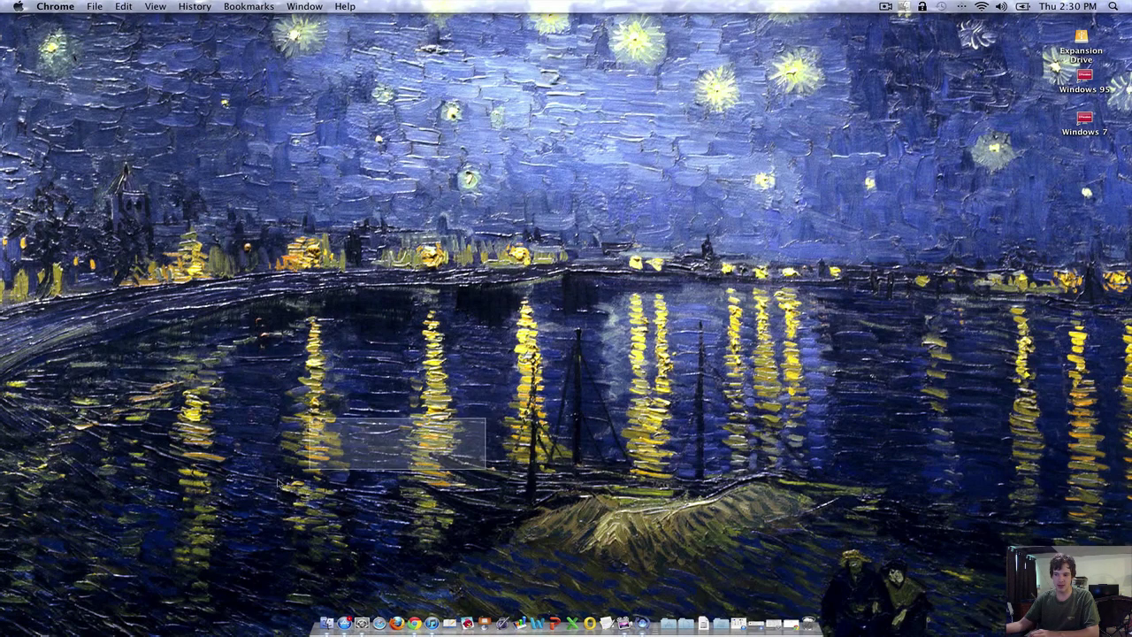
pyautogui.click(286, 436)
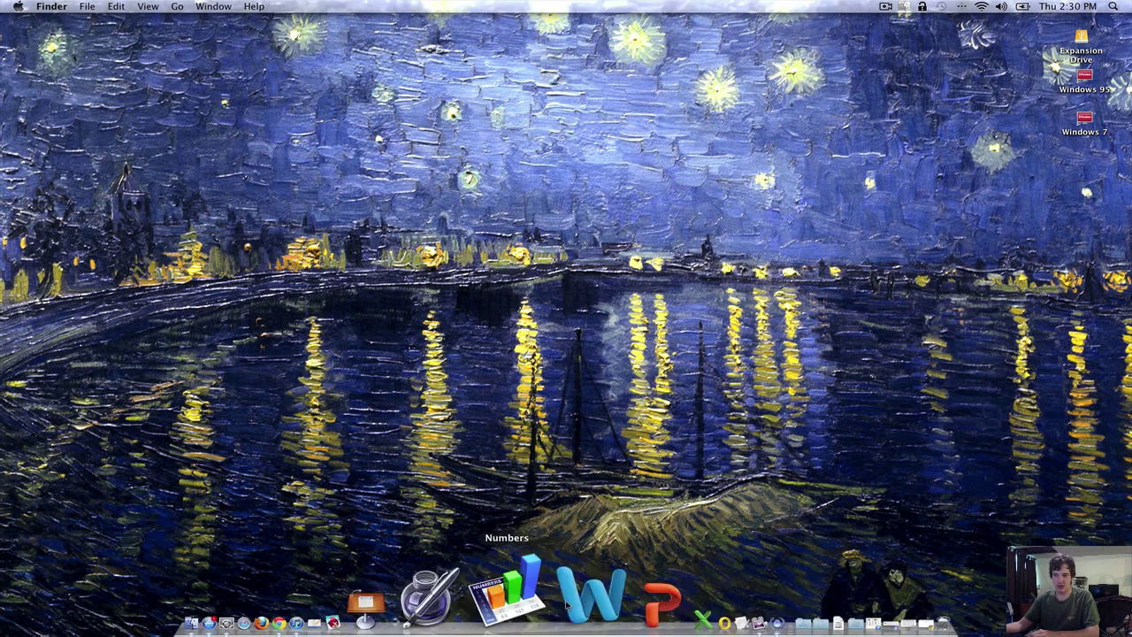
# Step: Launch QuickTime Player through Spotlight and choose File > New Movie Recording to show the webcam
pyautogui.press('super+space')
pyautogui.write('qu')
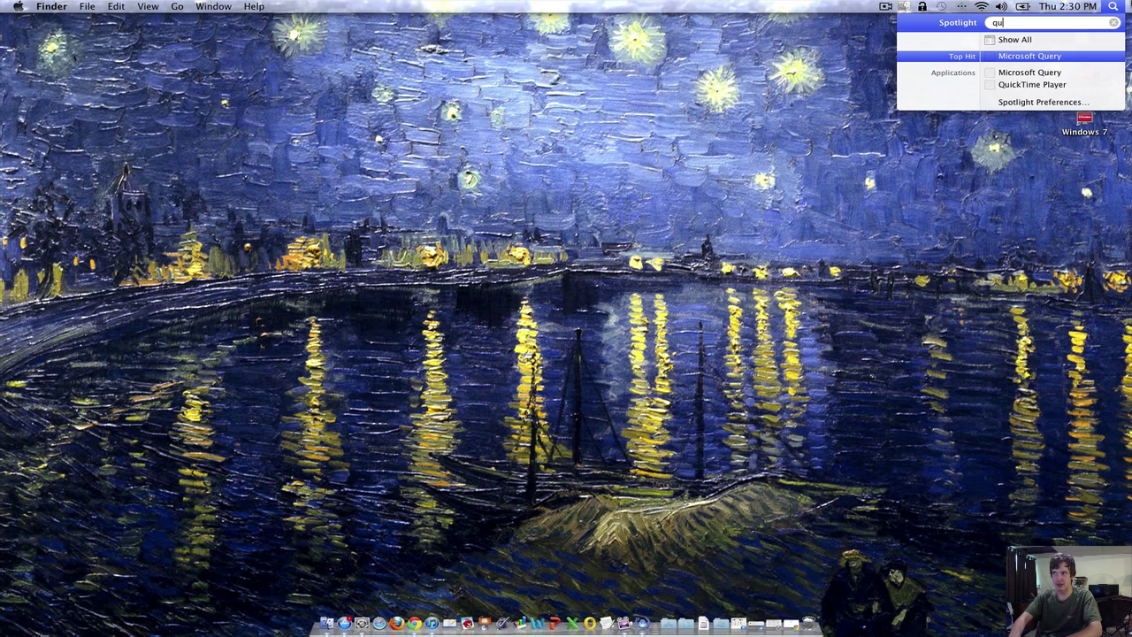
pyautogui.write('ick')
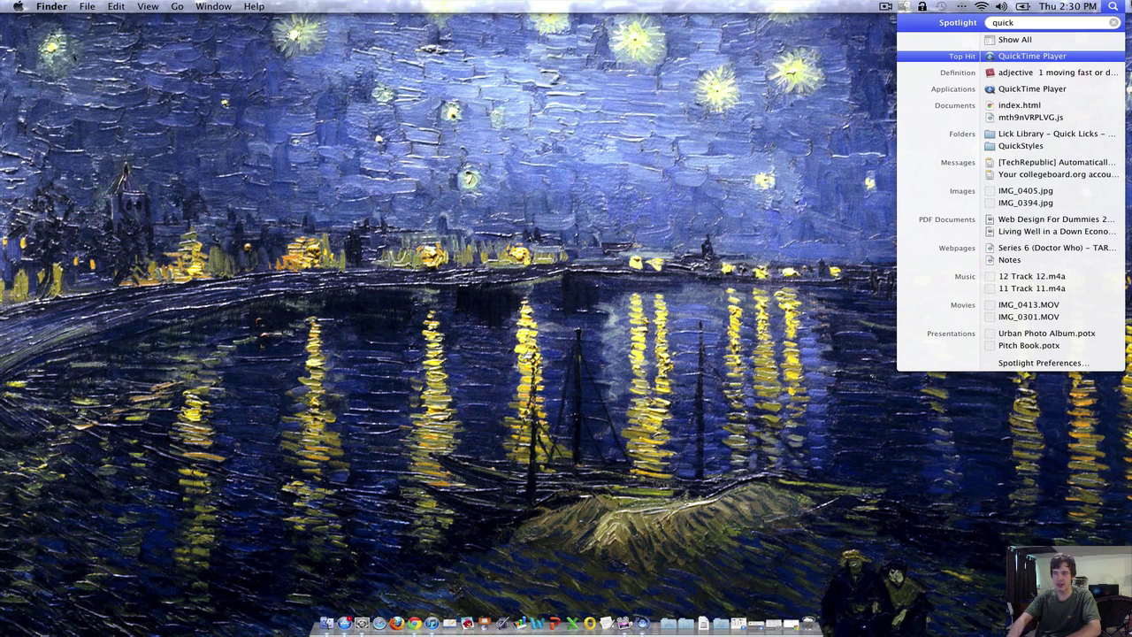
pyautogui.write('time')
pyautogui.press('Return')
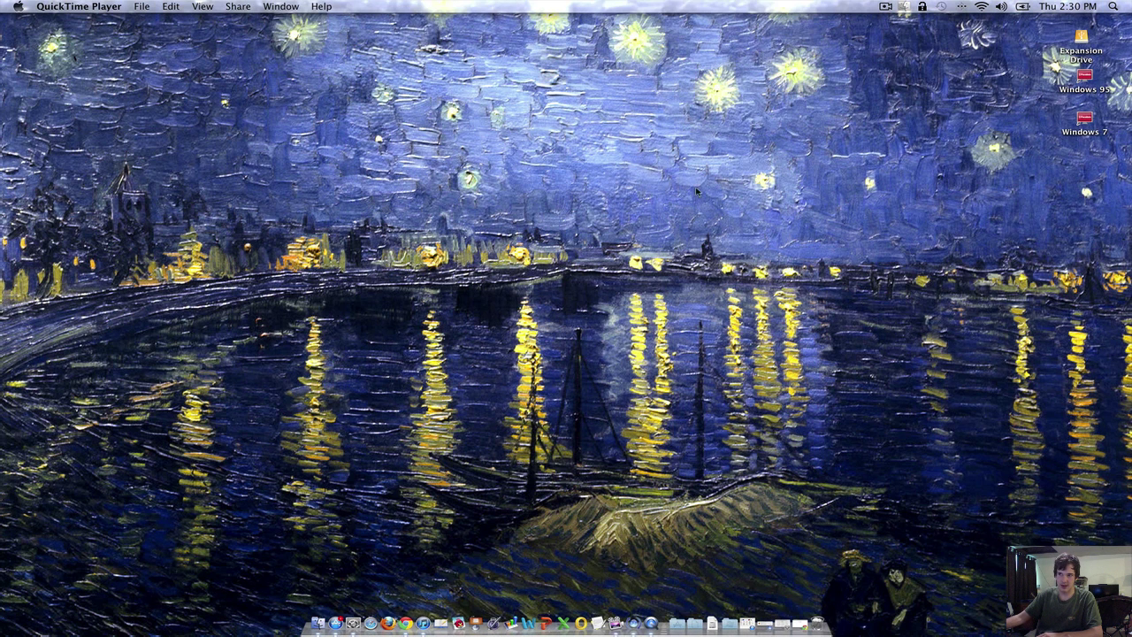
pyautogui.click(140, 6)
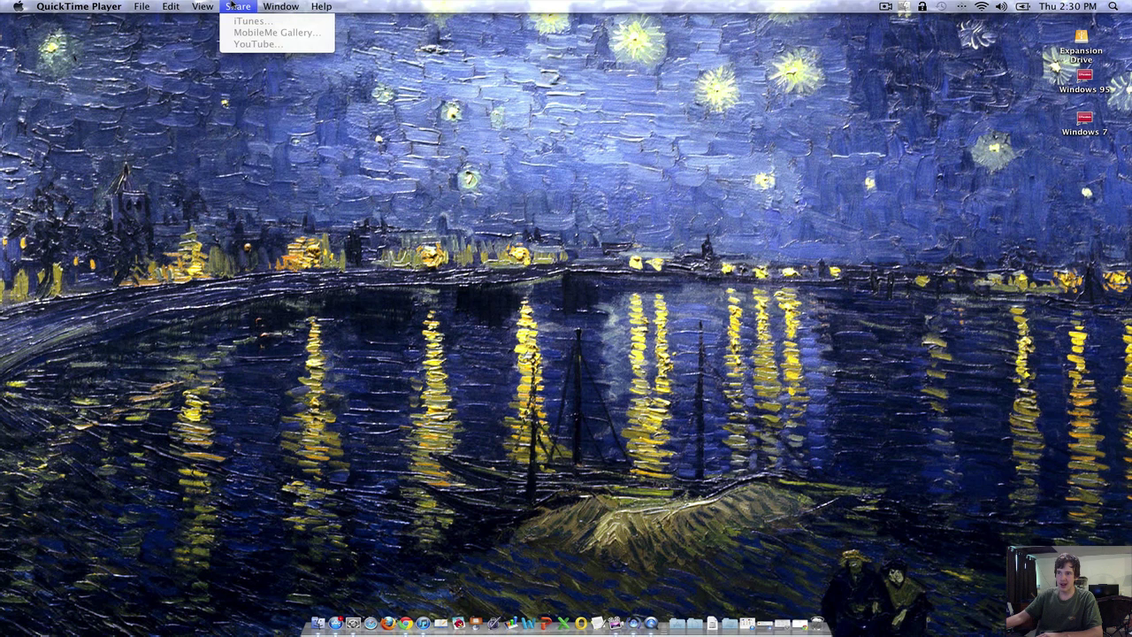
pyautogui.moveTo(163, 6)
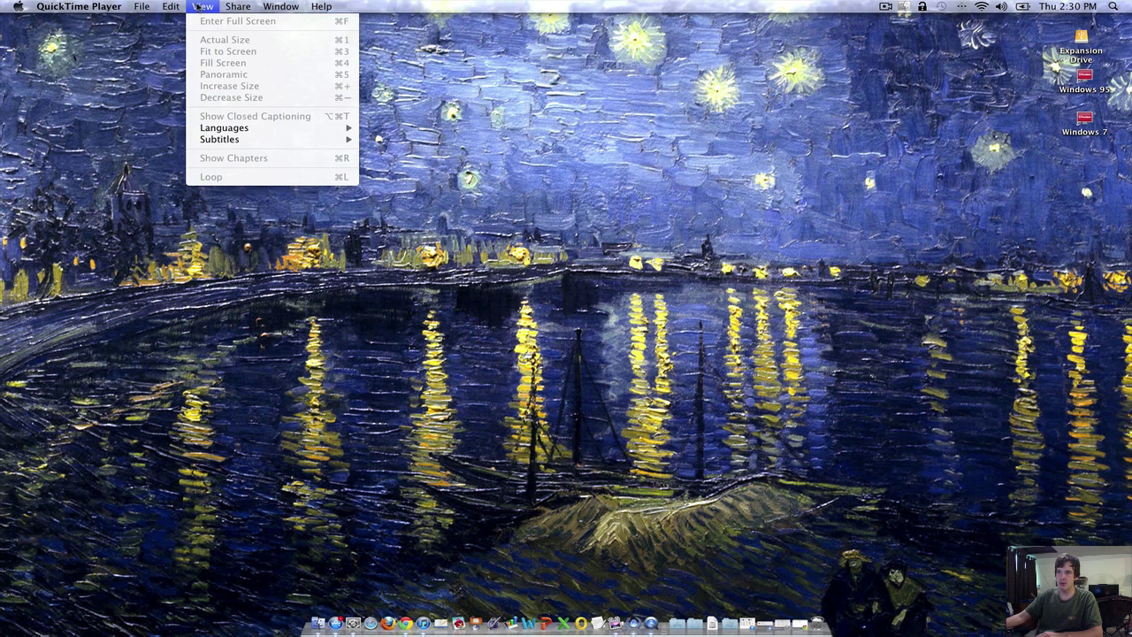
pyautogui.moveTo(276, 6)
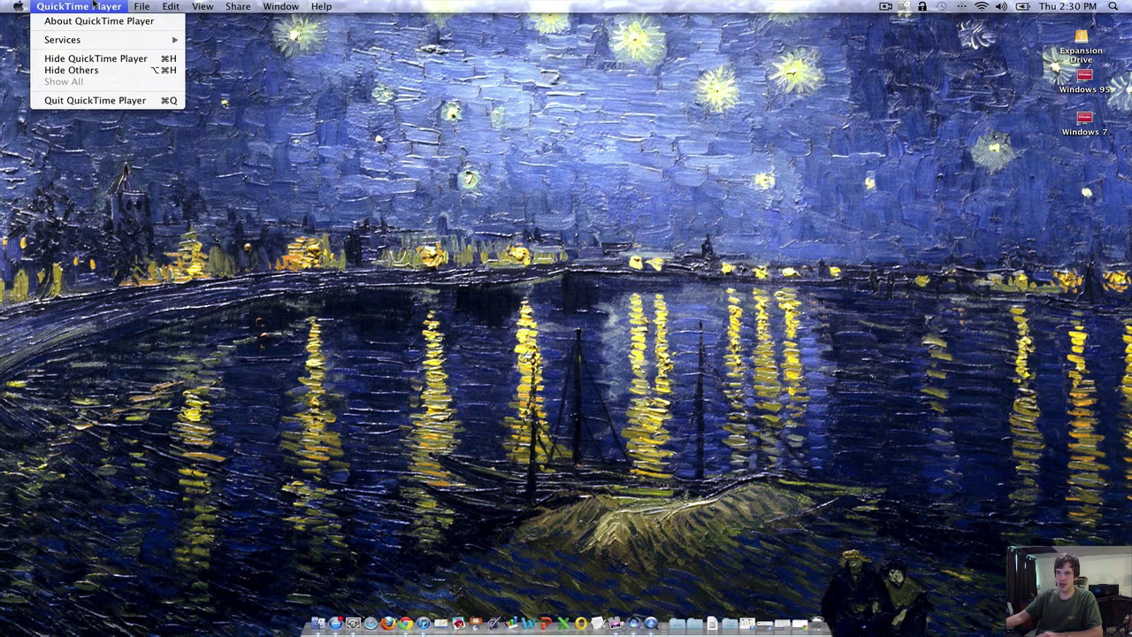
pyautogui.click(153, 19)
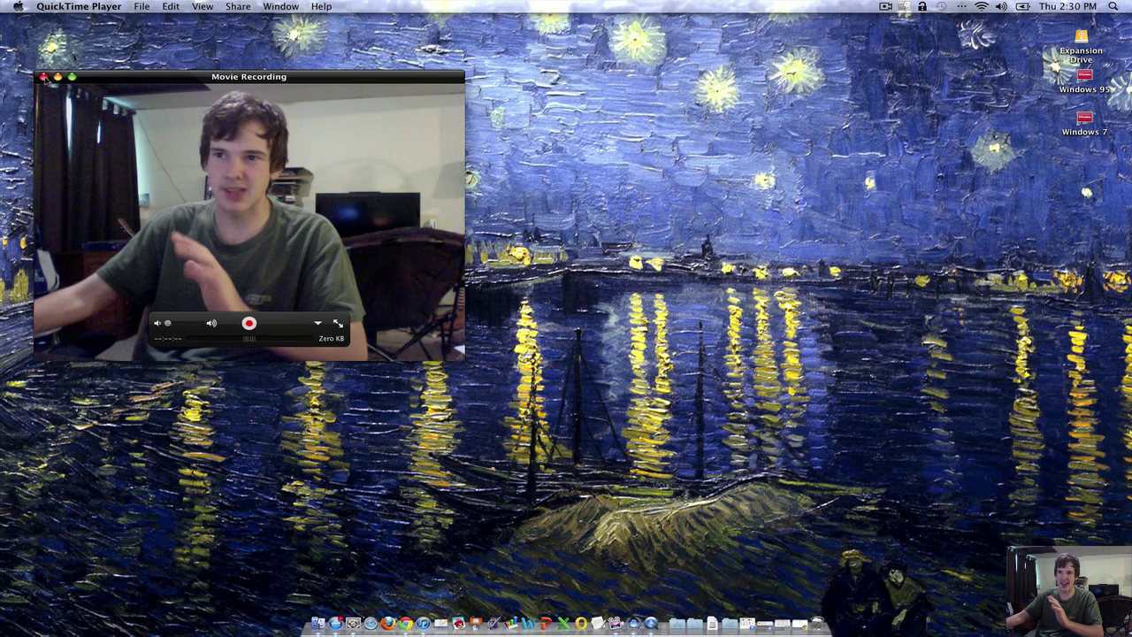
# Step: Close the webcam movie window and start a new QuickTime screen recording
pyautogui.click(44, 77)
pyautogui.click(122, 7)
pyautogui.moveTo(142, 7)
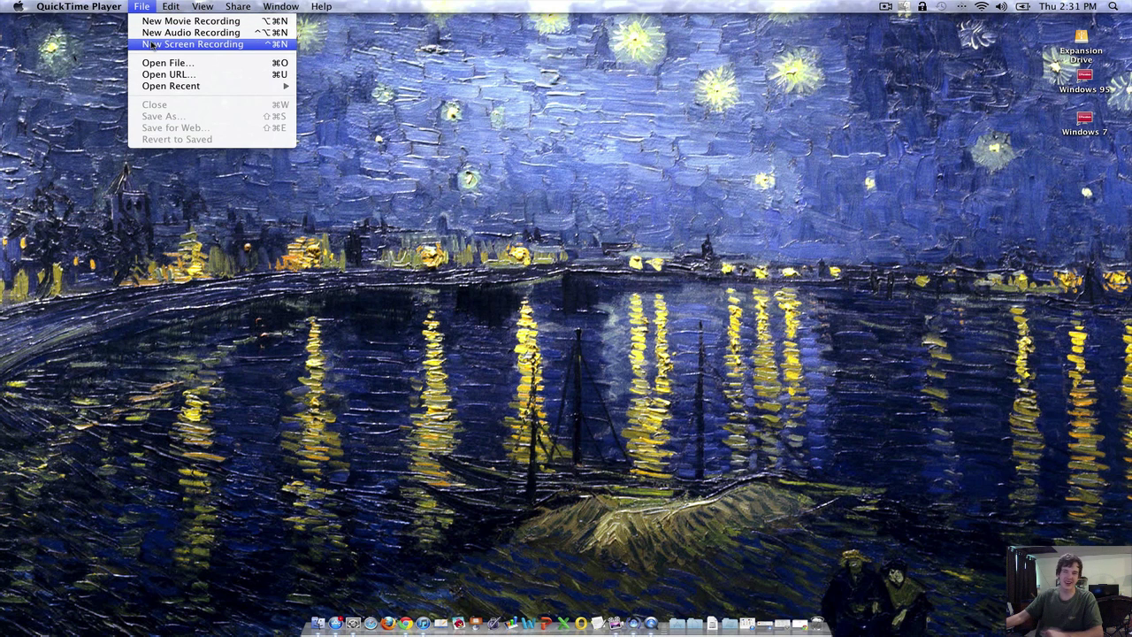
pyautogui.click(153, 44)
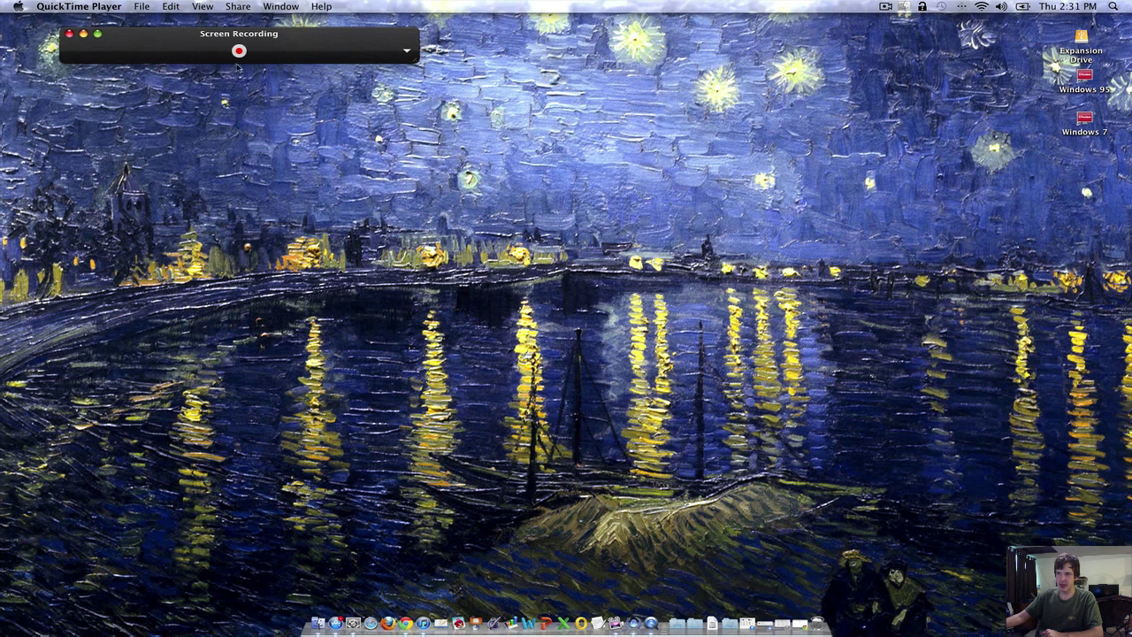
# Step: Move the Screen Recording panel aside and bring up Spotlight with its old query cleared
pyautogui.moveTo(279, 60); pyautogui.dragTo(237, 89)
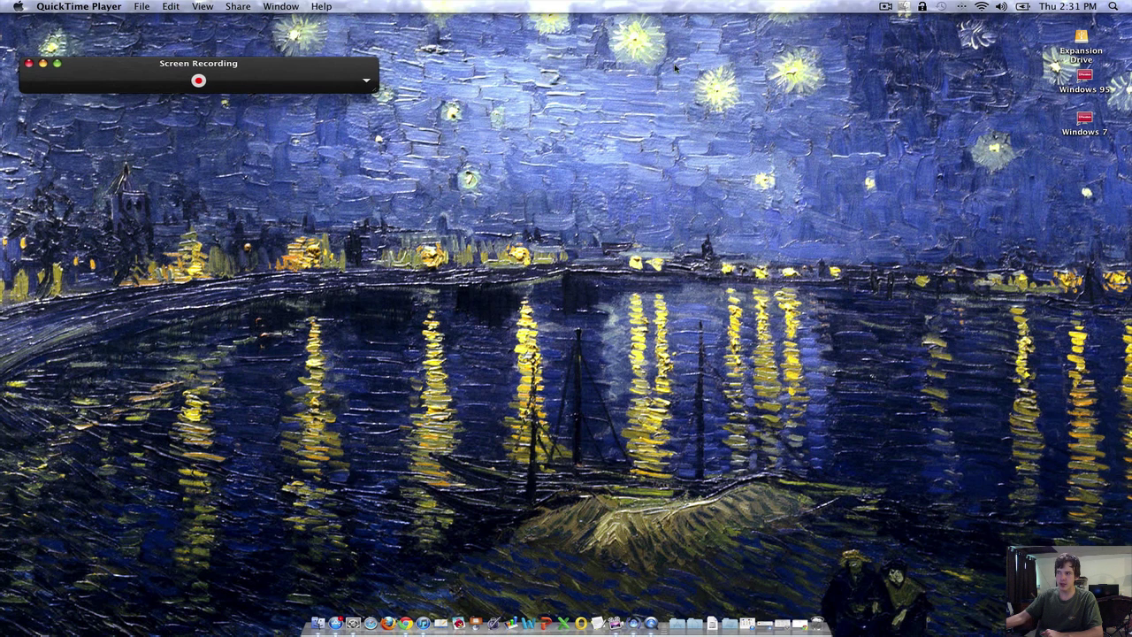
pyautogui.click(1113, 7)
pyautogui.press('BackSpace')
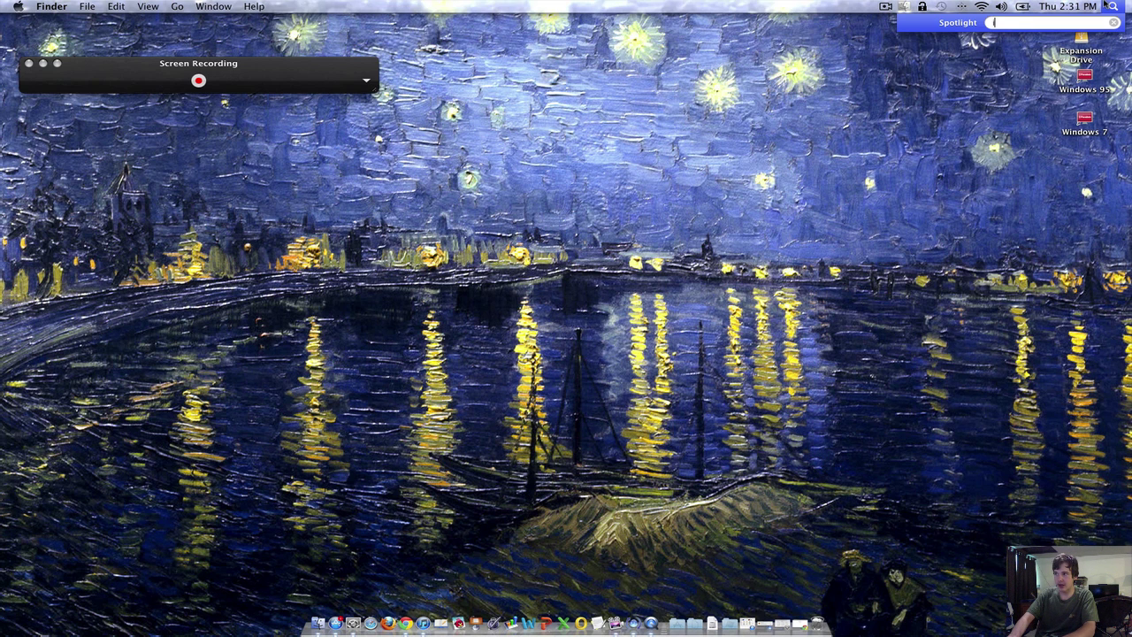
# Step: Search Spotlight, trying 'iphoto' then 'photoboo', and launch the Photo Booth top hit
pyautogui.write('sto')
pyautogui.press('BackSpace')
pyautogui.press('BackSpace')
pyautogui.press('BackSpace')
pyautogui.write('i')
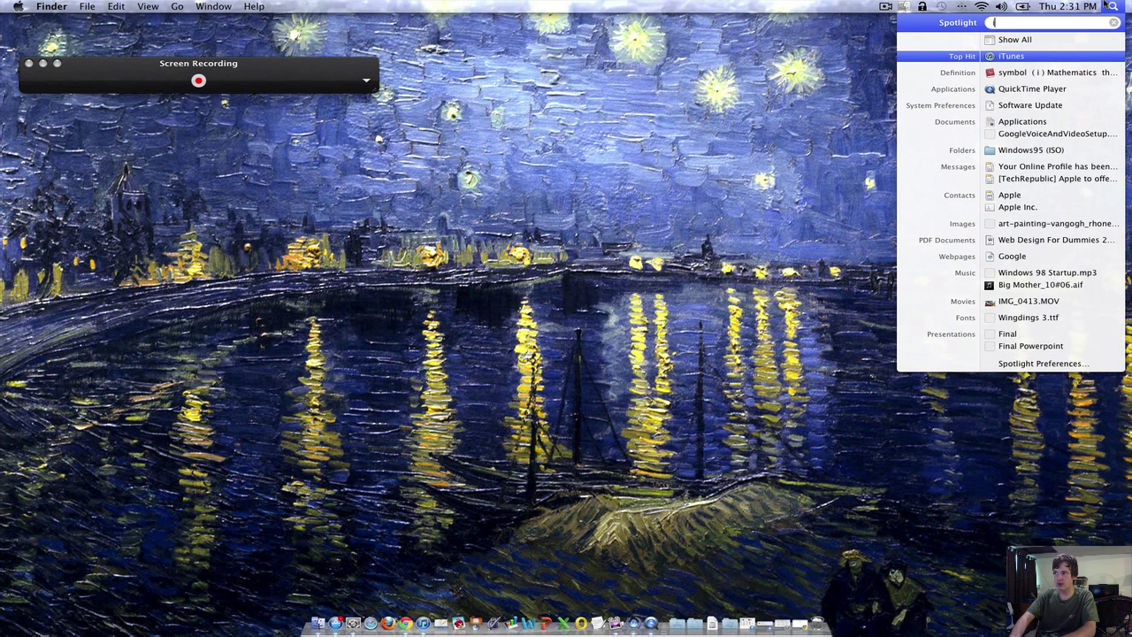
pyautogui.write('p')
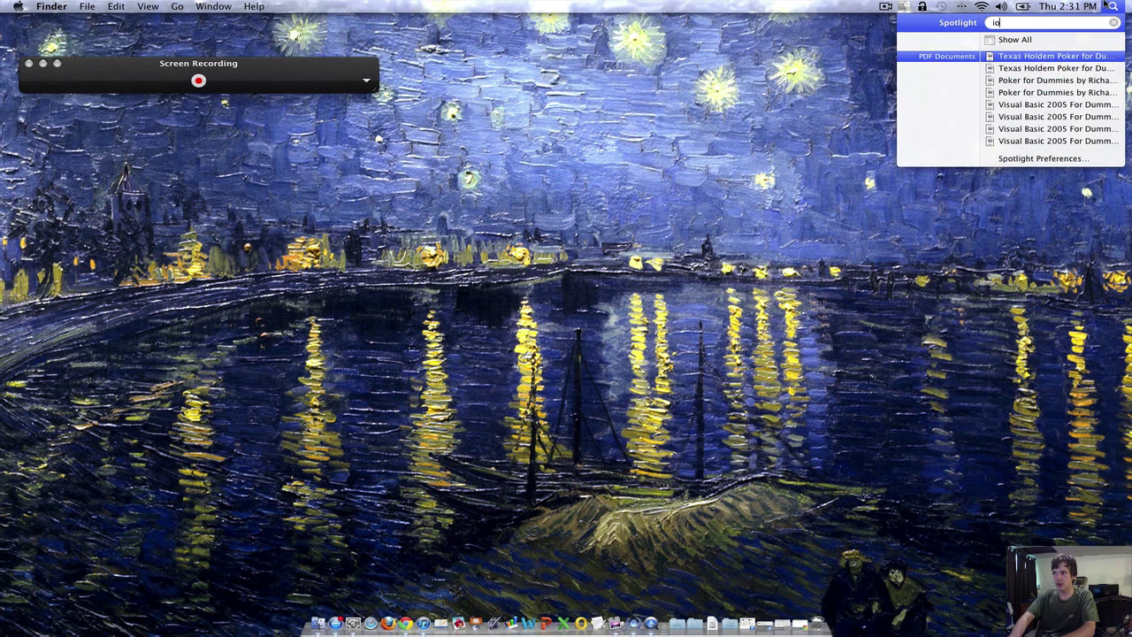
pyautogui.write('hoto')
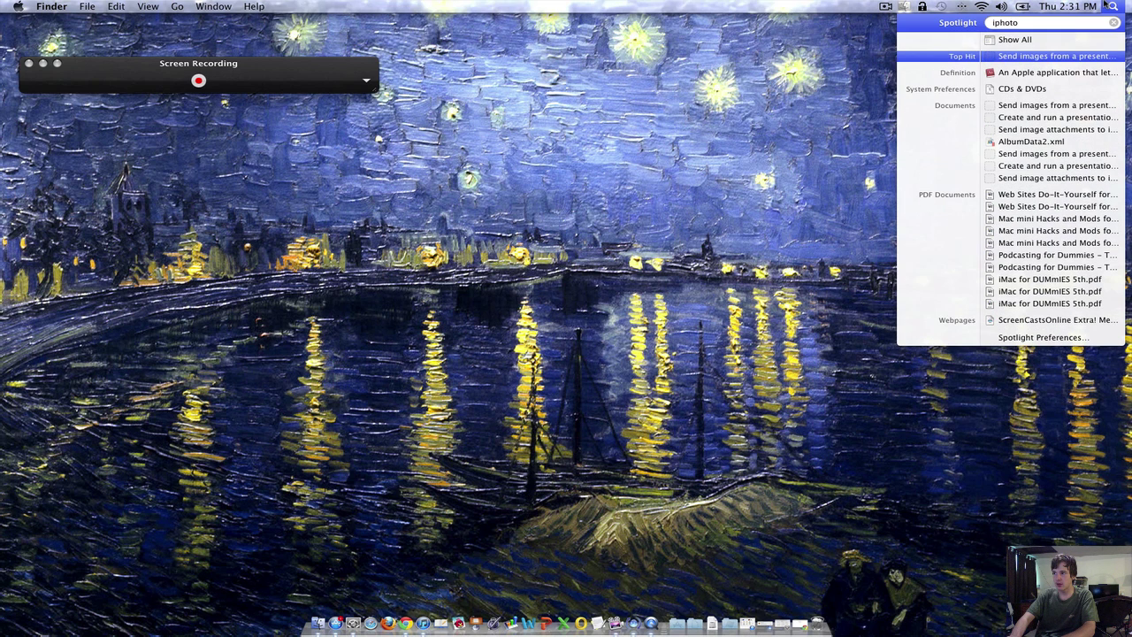
pyautogui.press('Escape')
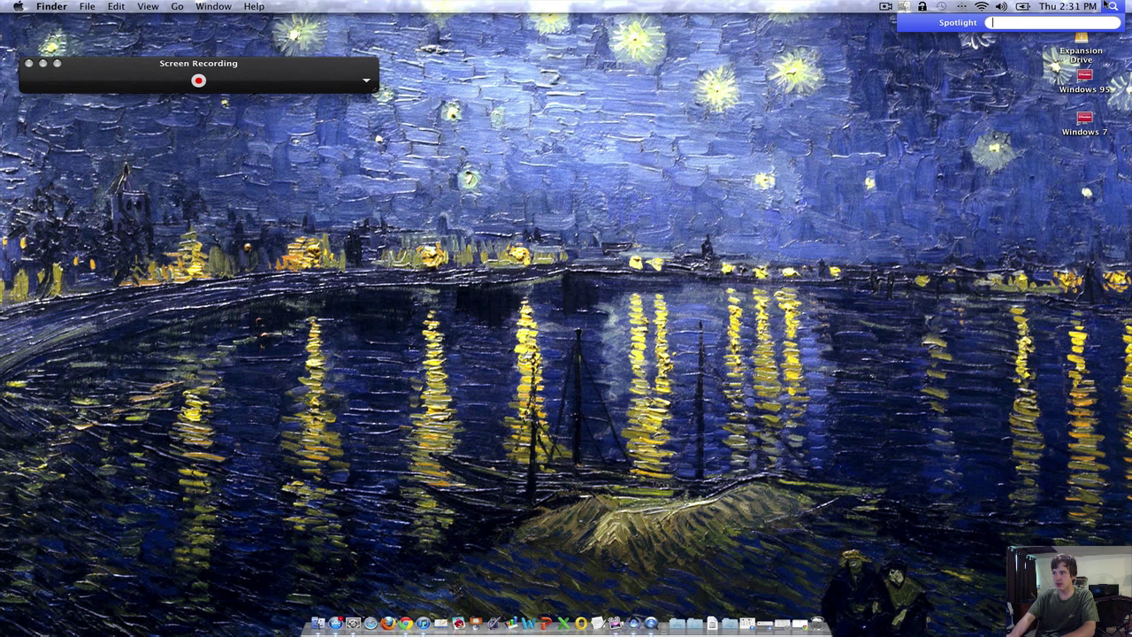
pyautogui.write('photoboo')
pyautogui.press('BackSpace')
pyautogui.press('BackSpace')
pyautogui.press('BackSpace')
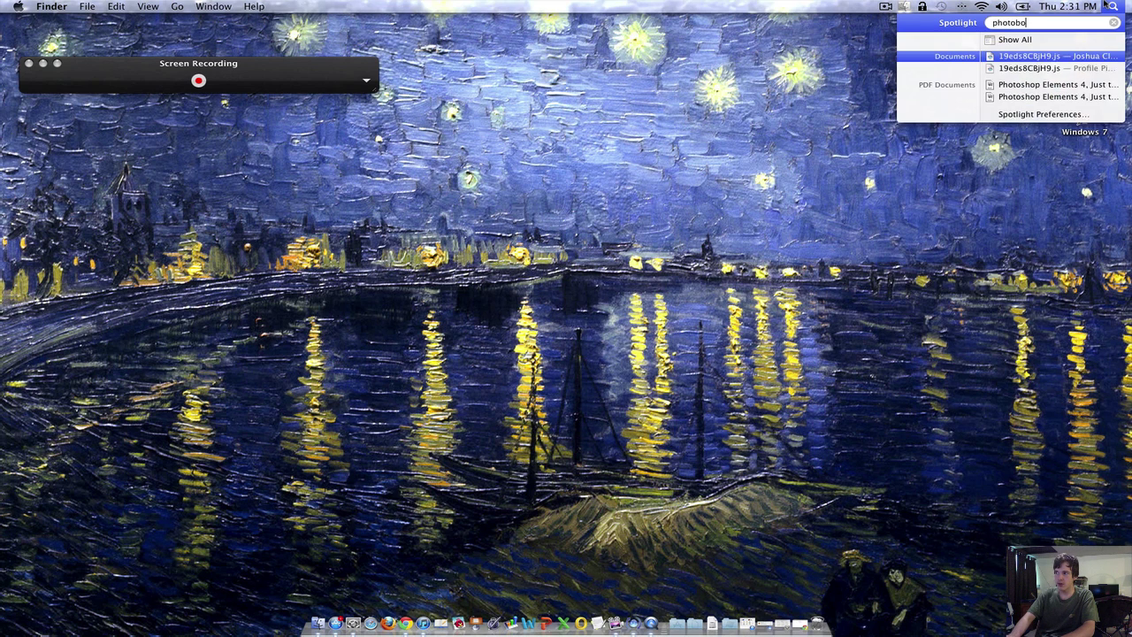
pyautogui.press('Return')
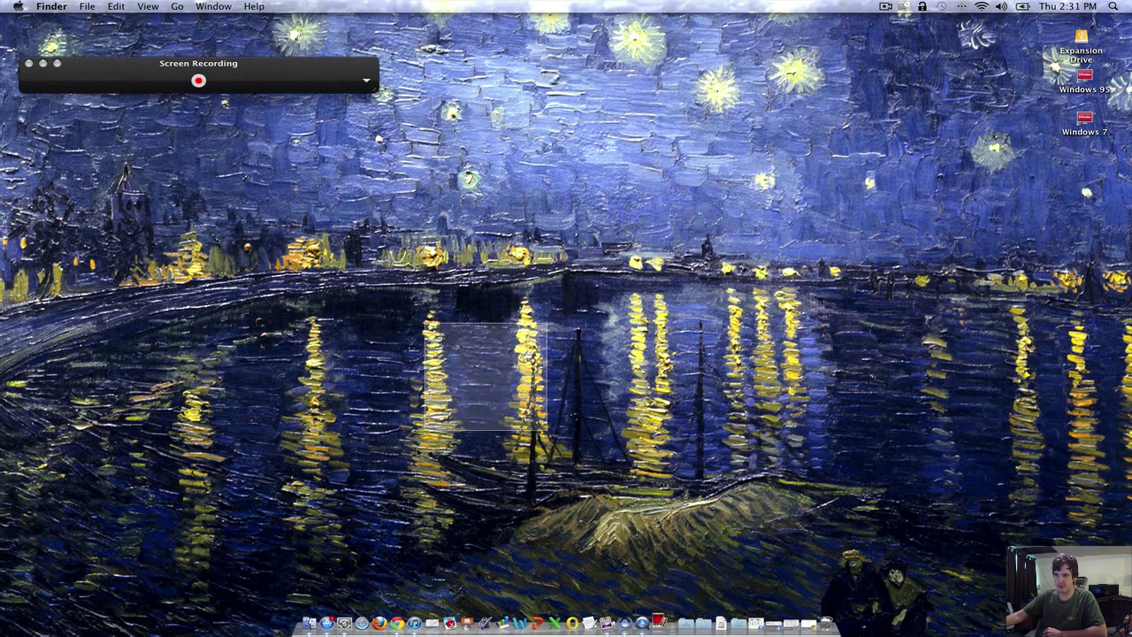
# Step: Arrange the Screen Recording panel and webcam window, then start recording the screen
pyautogui.moveTo(353, 78); pyautogui.dragTo(414, 85)
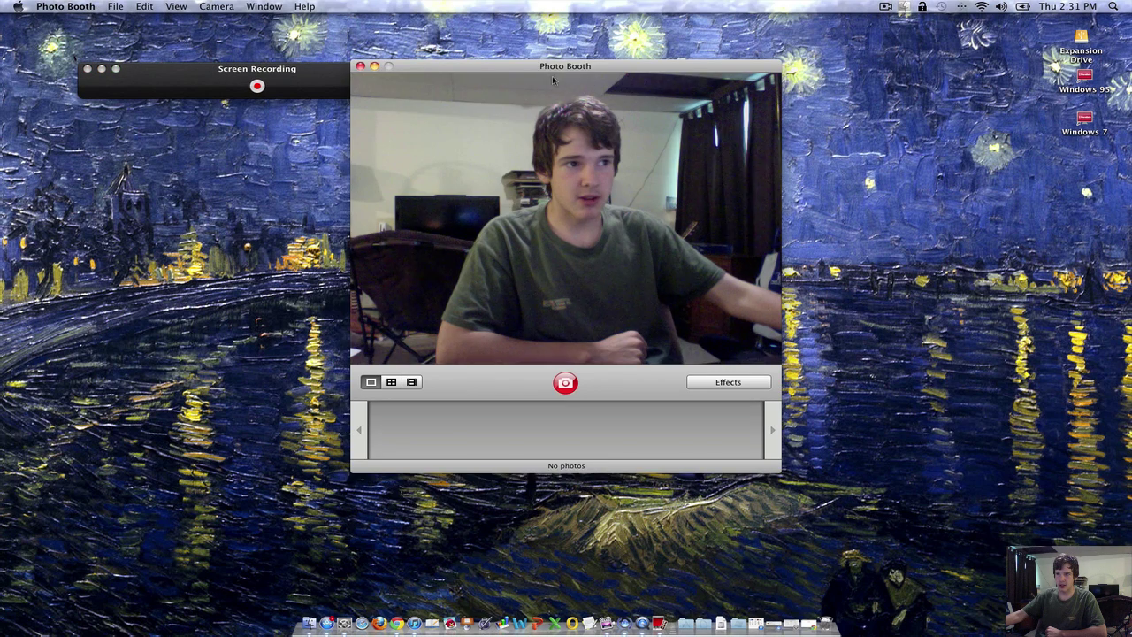
pyautogui.moveTo(573, 67); pyautogui.dragTo(640, 90)
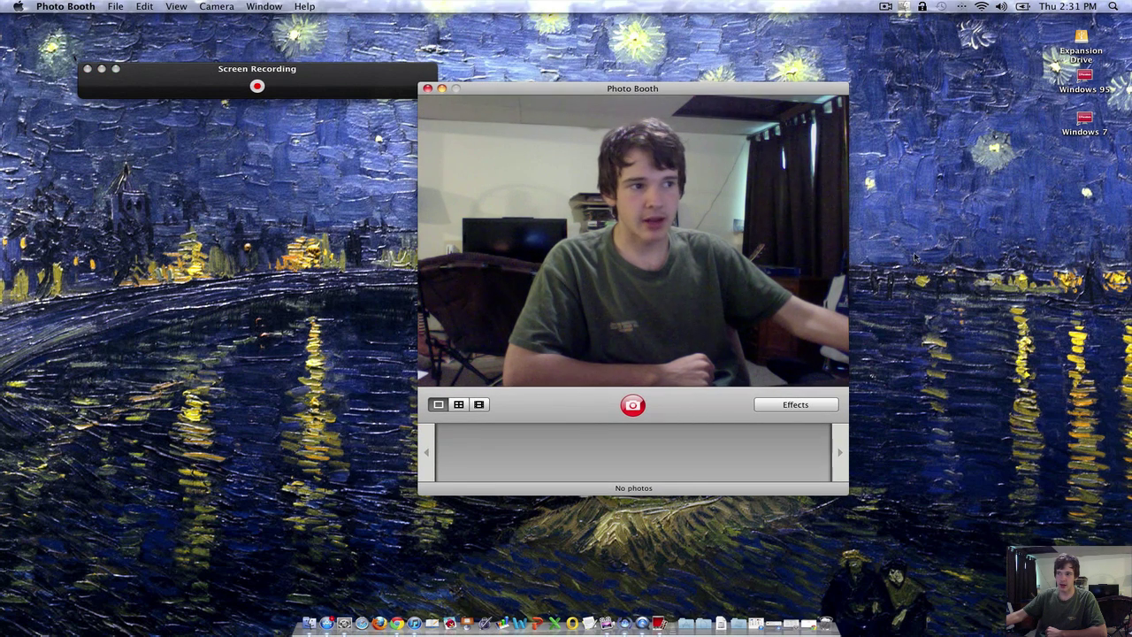
pyautogui.moveTo(759, 89); pyautogui.dragTo(832, 83)
pyautogui.moveTo(360, 92)
pyautogui.mouseDown()
pyautogui.moveTo(378, 74)
pyautogui.moveTo(362, 74)
pyautogui.mouseUp()
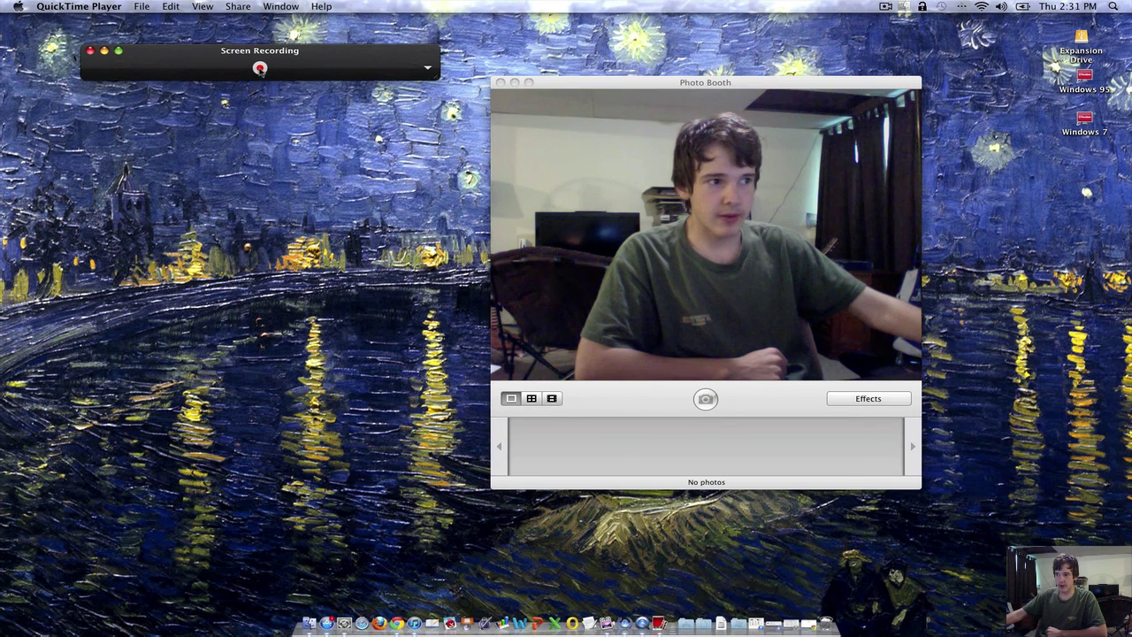
pyautogui.click(260, 70)
pyautogui.click(314, 173)
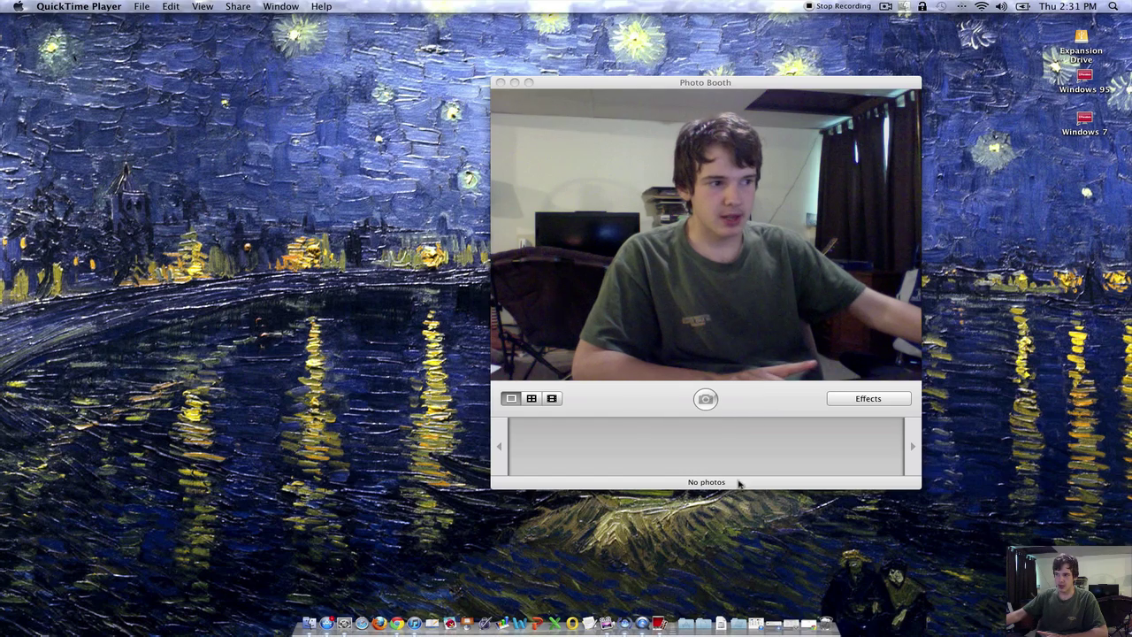
# Step: Move the webcam window toward the upper left and show the Photo Booth effects gallery
pyautogui.moveTo(741, 480); pyautogui.dragTo(932, 583)
pyautogui.moveTo(740, 536); pyautogui.dragTo(651, 448)
pyautogui.moveTo(949, 84); pyautogui.dragTo(629, 54)
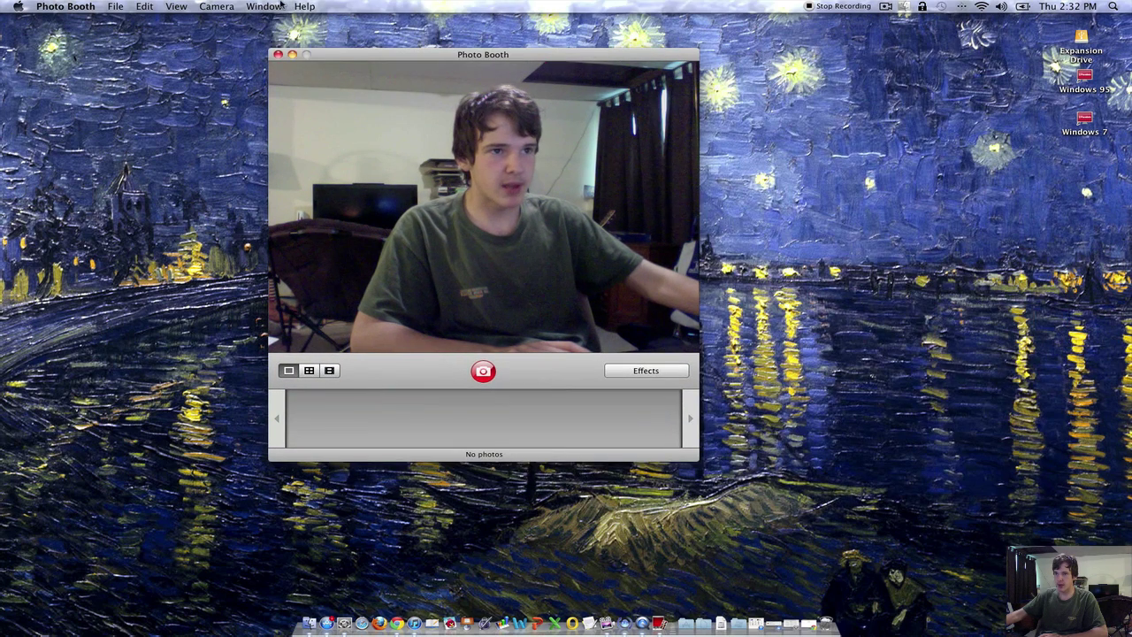
pyautogui.click(263, 6)
pyautogui.moveTo(200, 5)
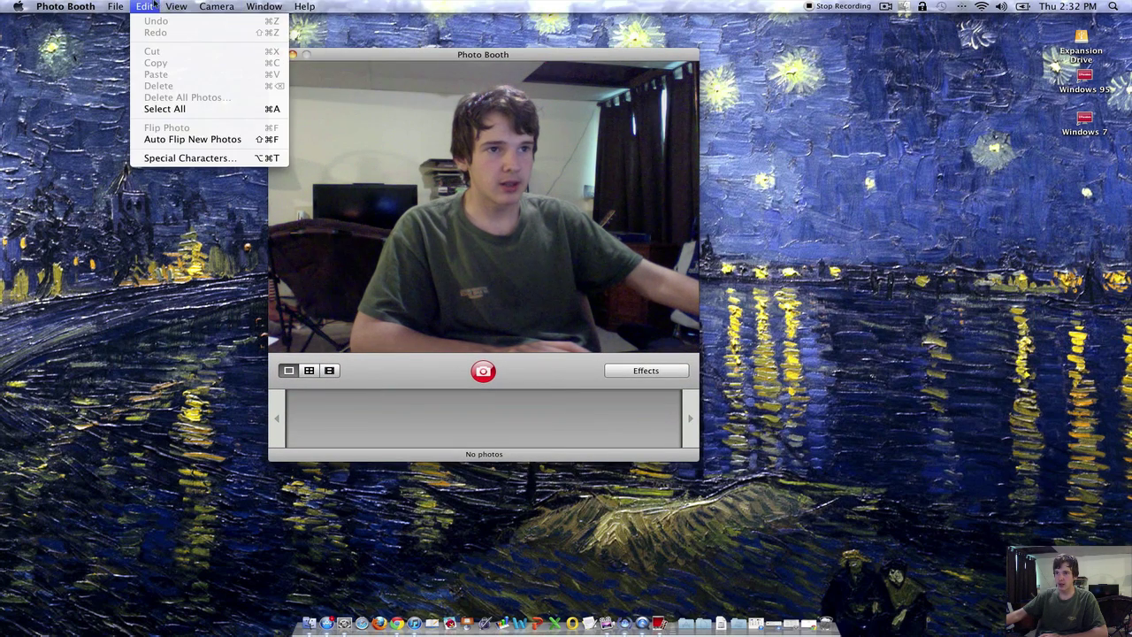
pyautogui.click(204, 33)
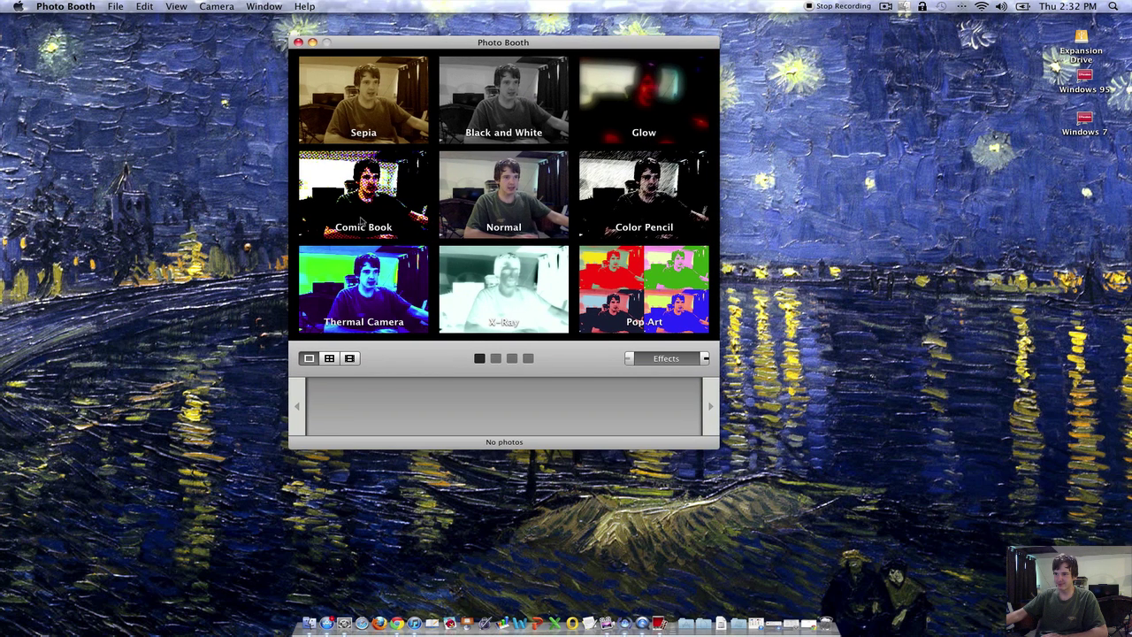
# Step: Apply the Comic Book effect to the webcam view and reposition the window
pyautogui.click(361, 221)
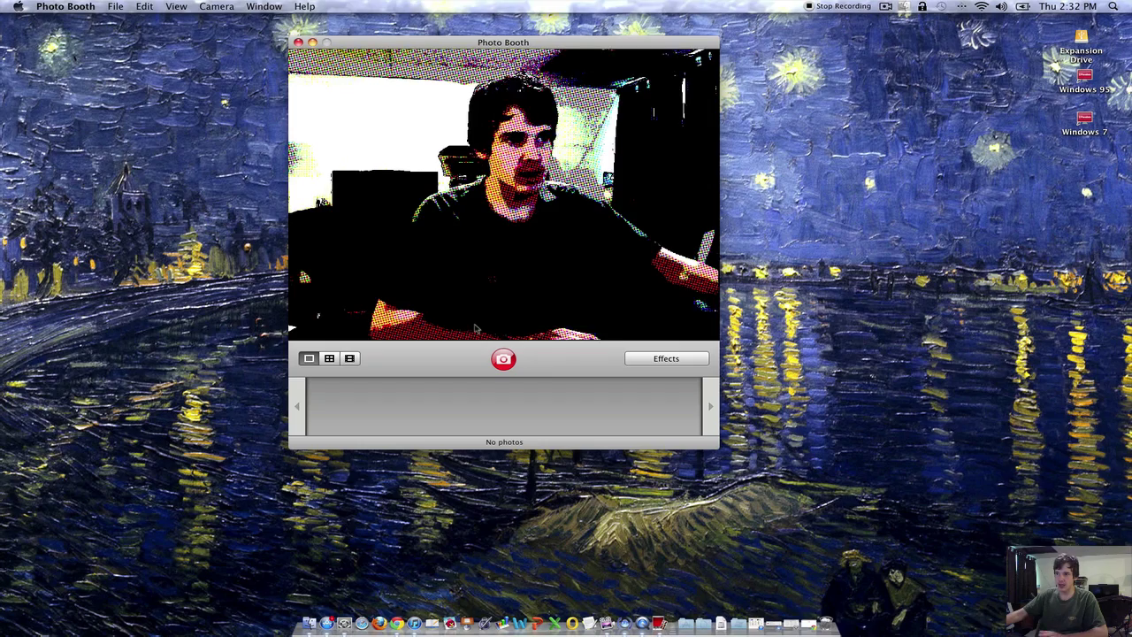
pyautogui.moveTo(706, 450); pyautogui.dragTo(1117, 636)
pyautogui.moveTo(786, 232); pyautogui.dragTo(257, 61)
# Step: Quit Photo Booth from its application menu
pyautogui.click(176, 6)
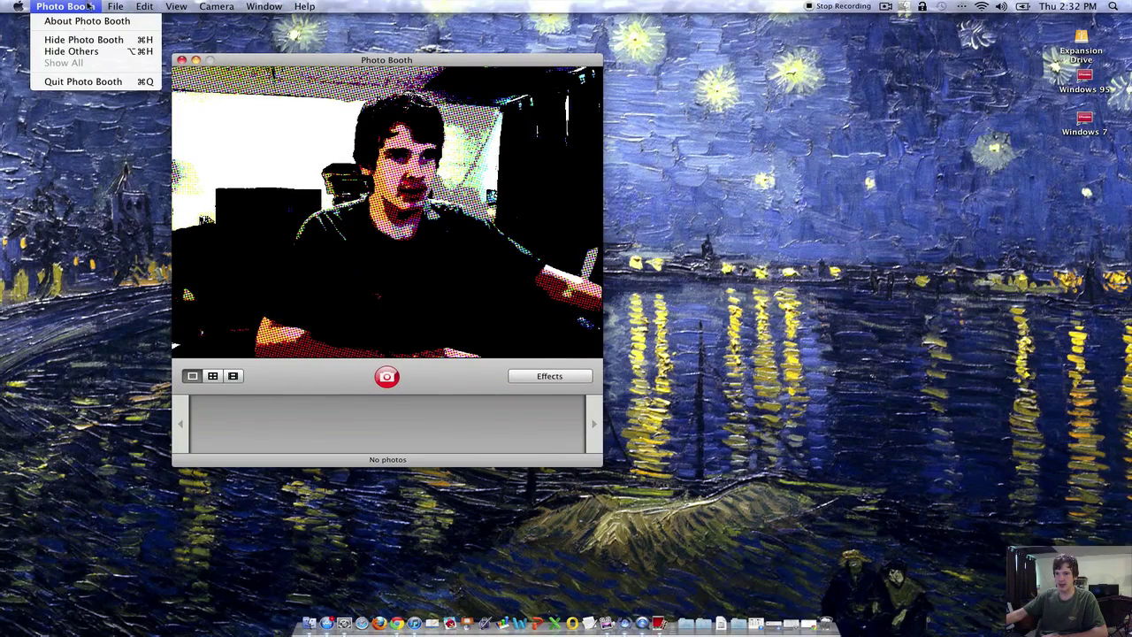
pyautogui.click(88, 78)
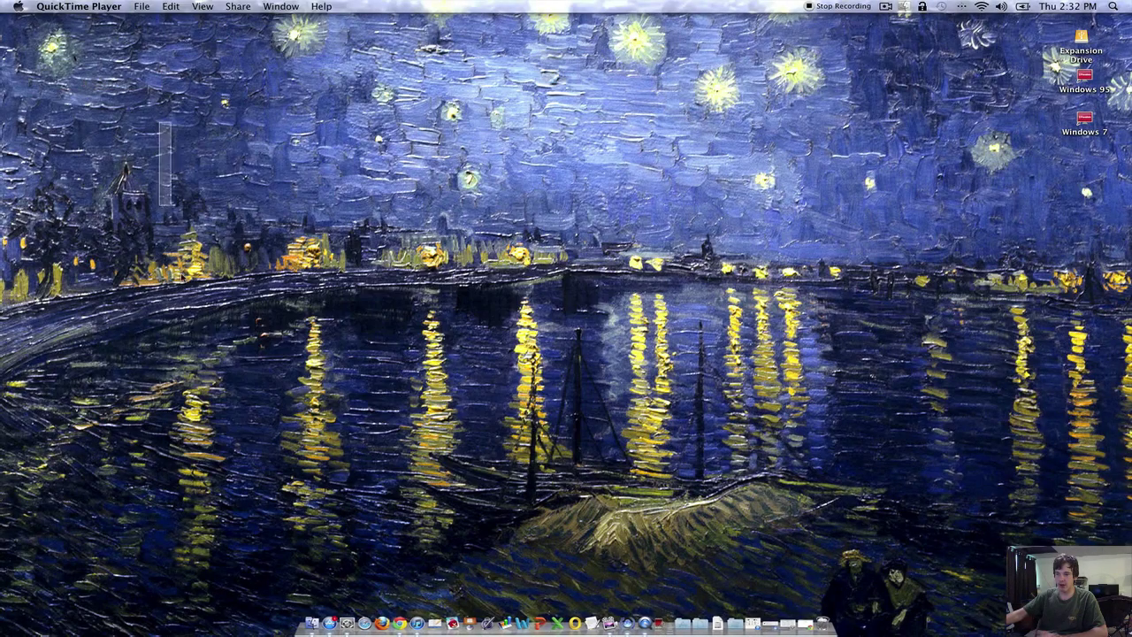
pyautogui.moveTo(465, 498); pyautogui.dragTo(336, 567)
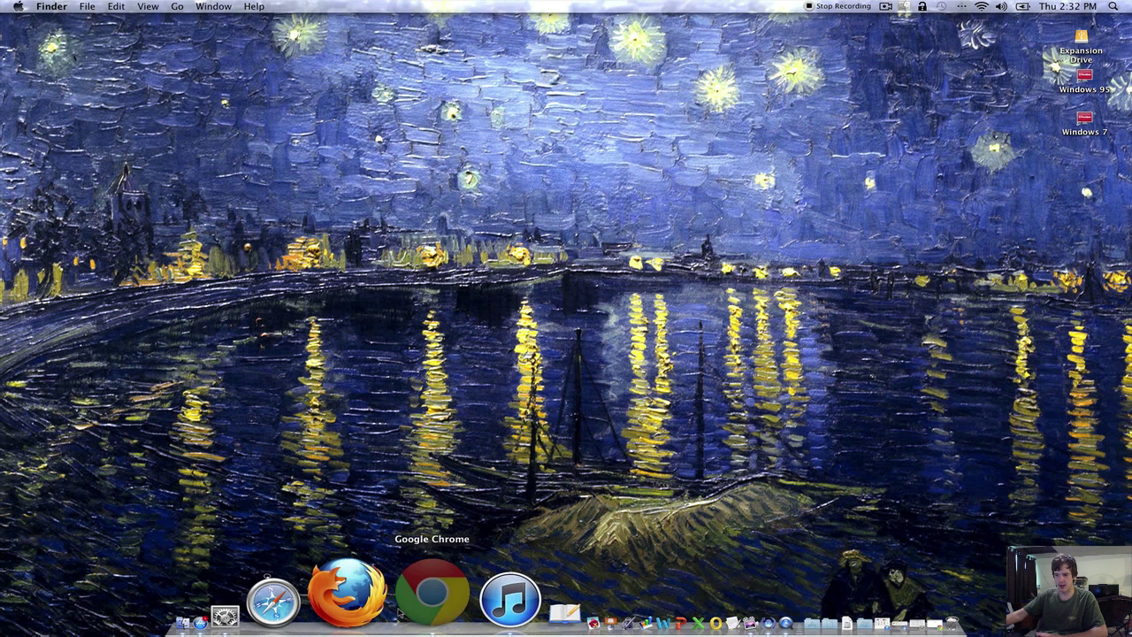
# Step: Google 'screenflow for mac alternatives' in Chrome and open the AlternativeTo result
pyautogui.click(416, 597)
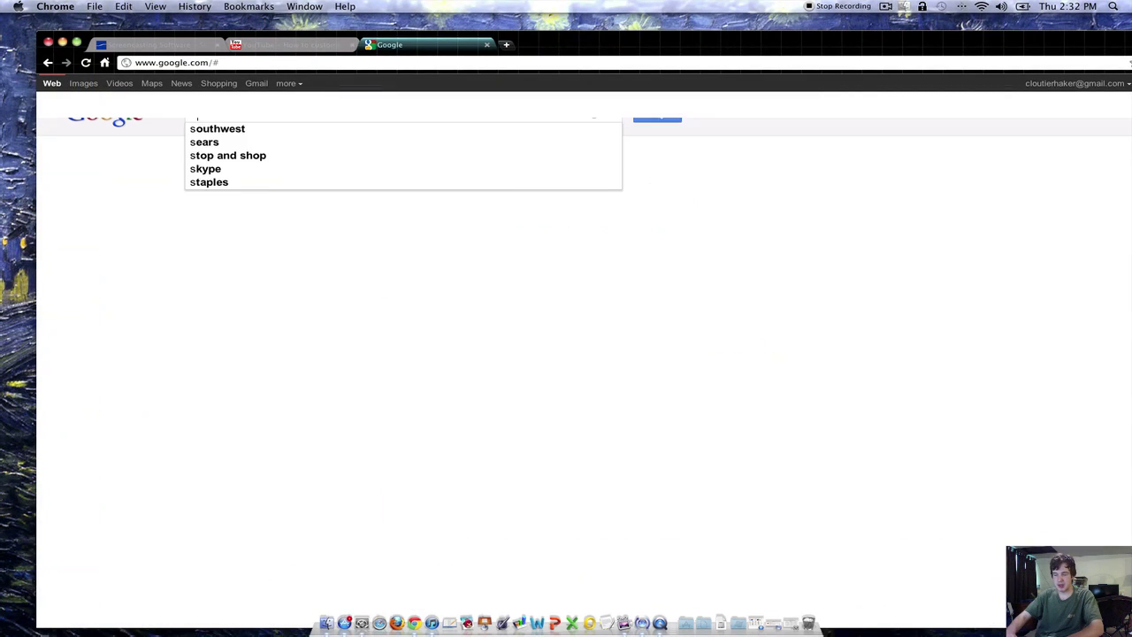
pyautogui.write('creenflow for ')
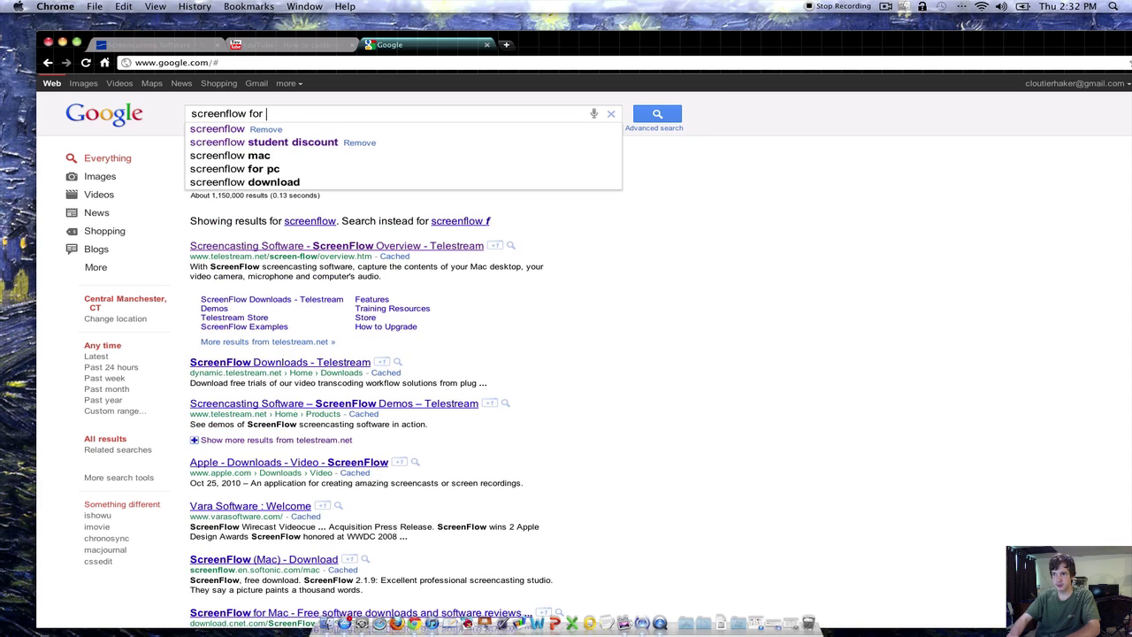
pyautogui.write('mac alt')
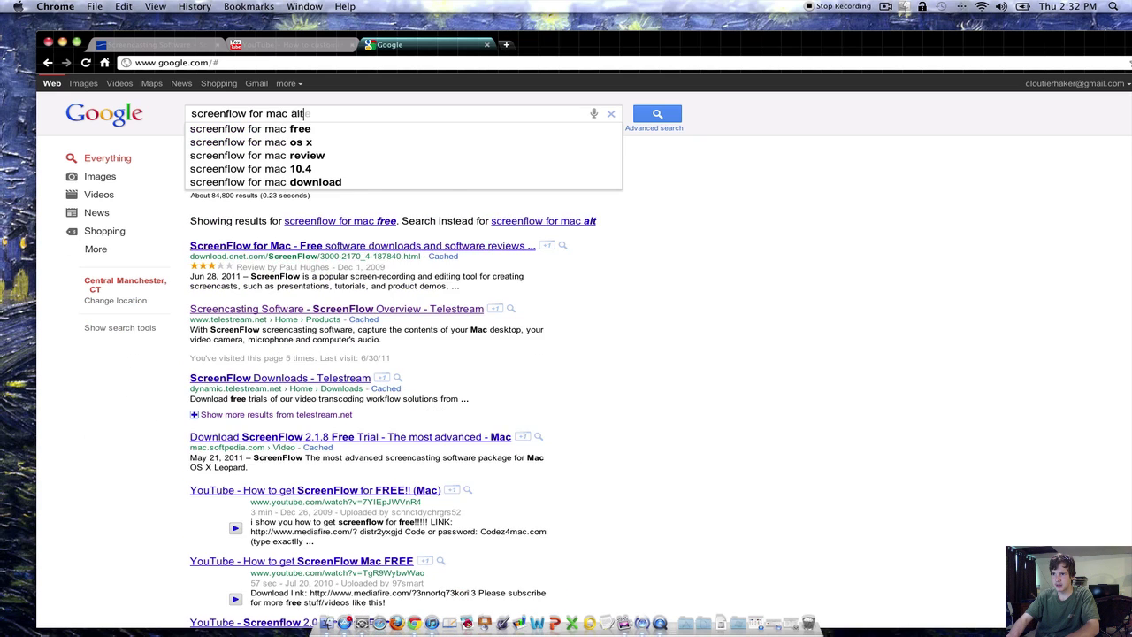
pyautogui.write('ernatives')
pyautogui.press('Return')
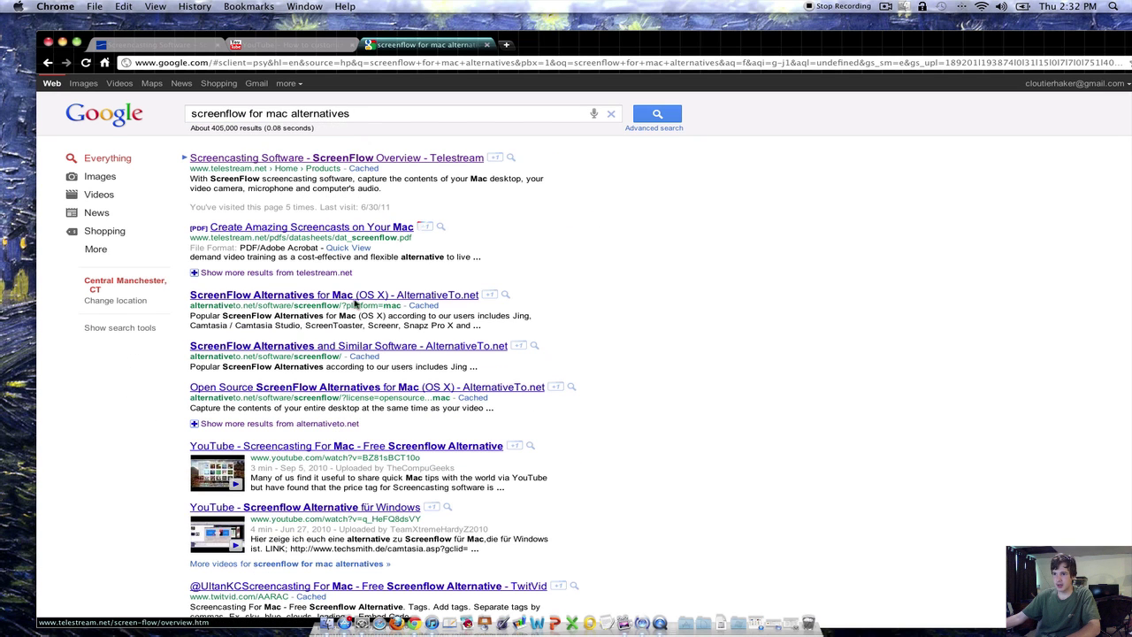
pyautogui.scroll(-1, 345, 301)
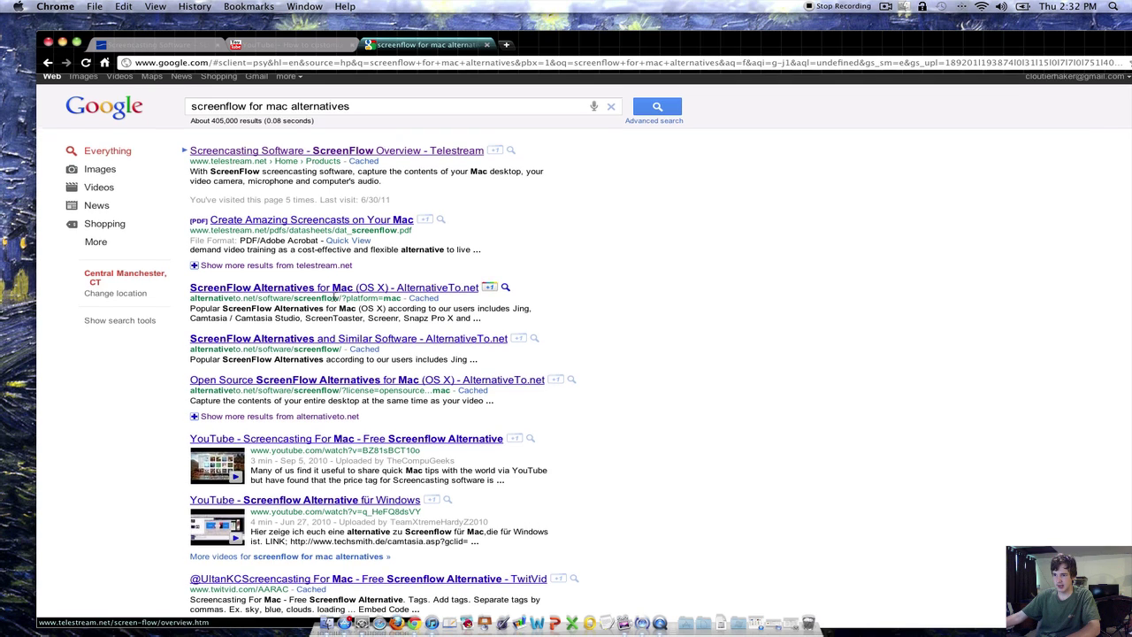
pyautogui.scroll(-1, 336, 298)
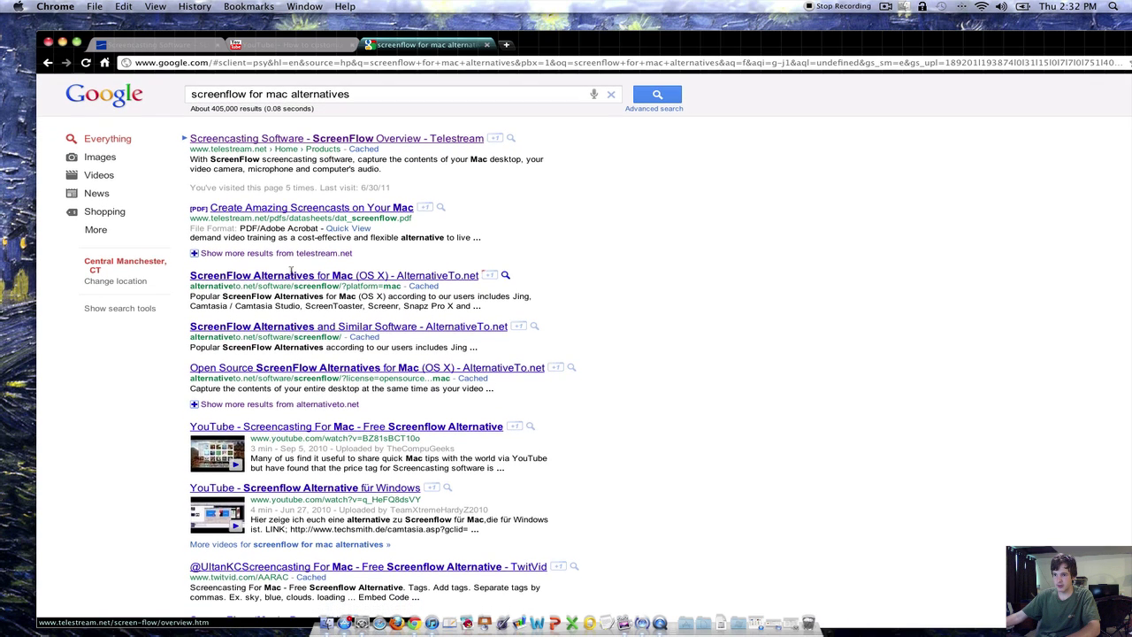
pyautogui.scroll(-1, 336, 274)
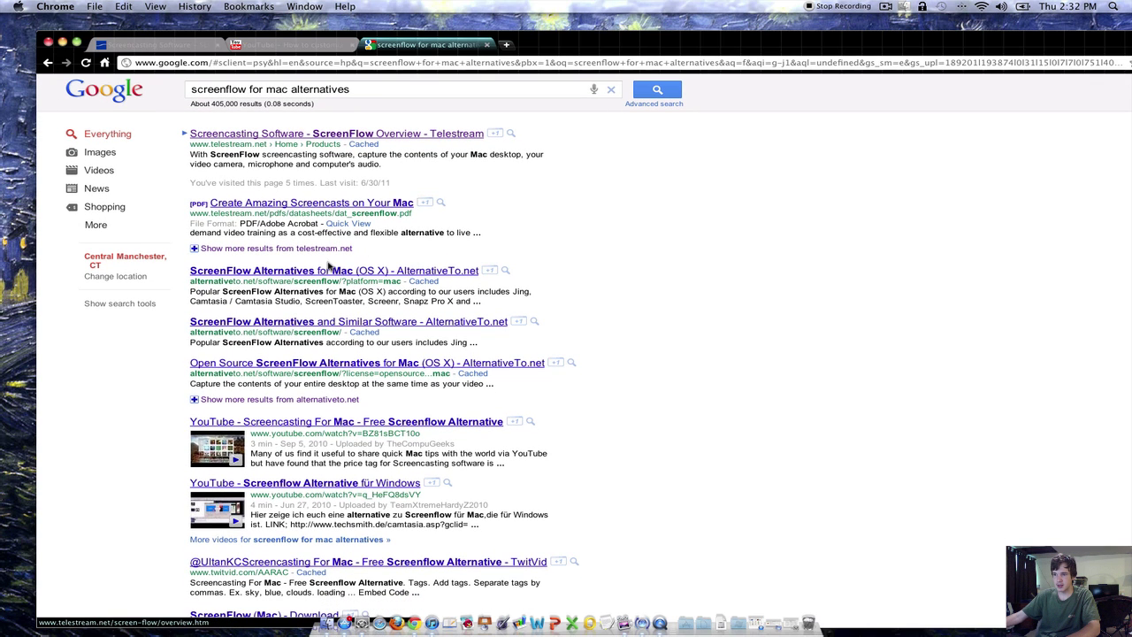
pyautogui.click(320, 271)
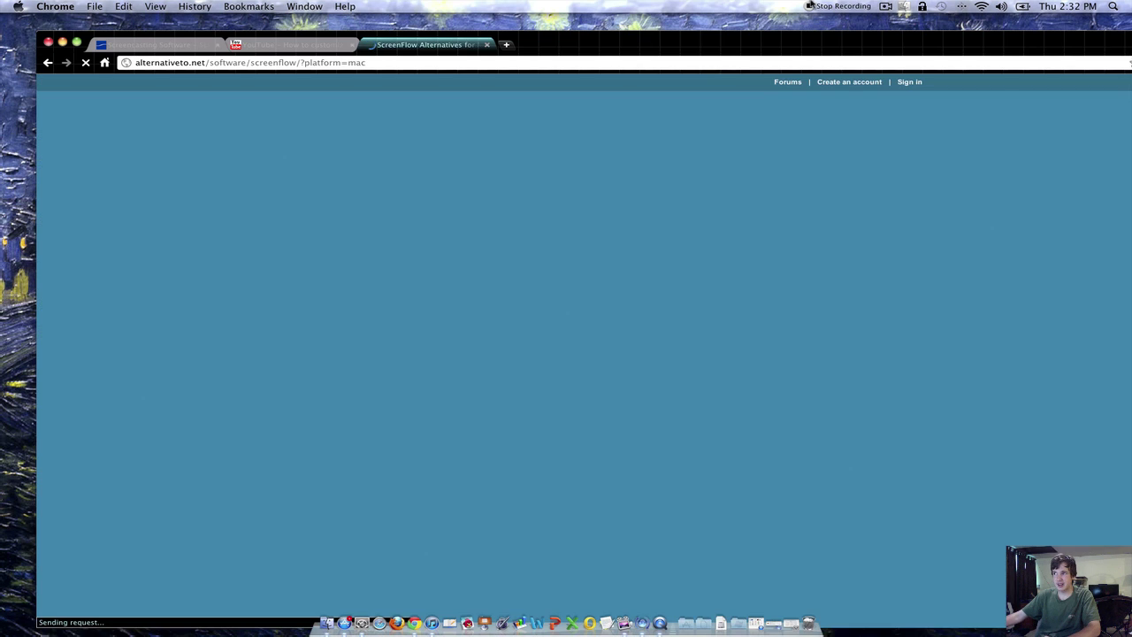
# Step: Stop the screen recording, play it back, and skip ahead to 00:00:17
pyautogui.click(811, 6)
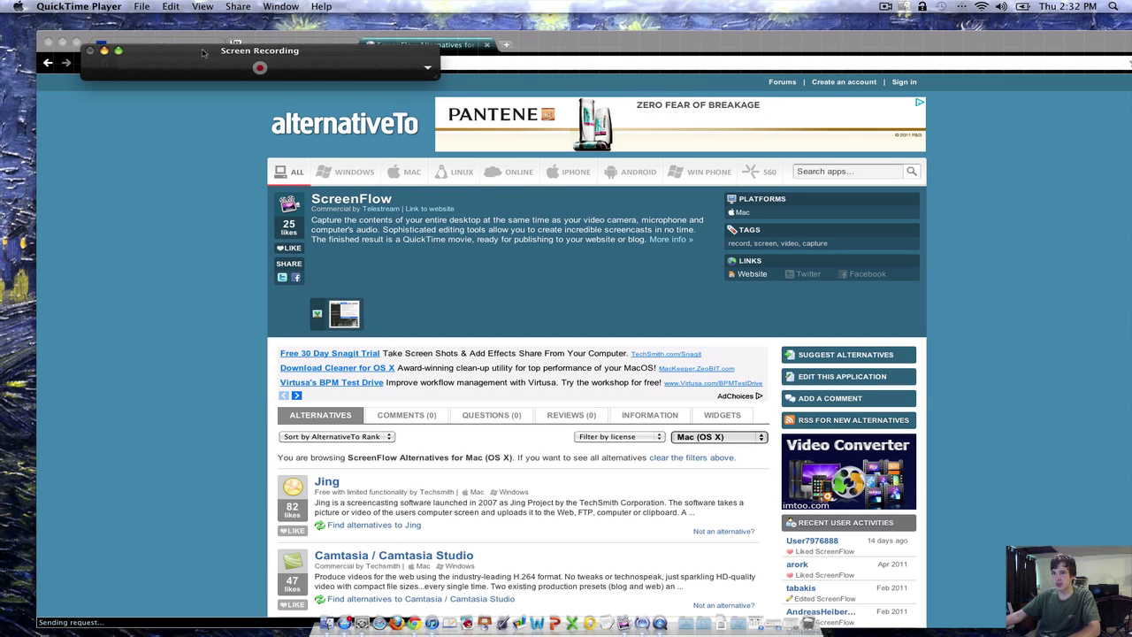
pyautogui.moveTo(103, 47); pyautogui.dragTo(83, 26)
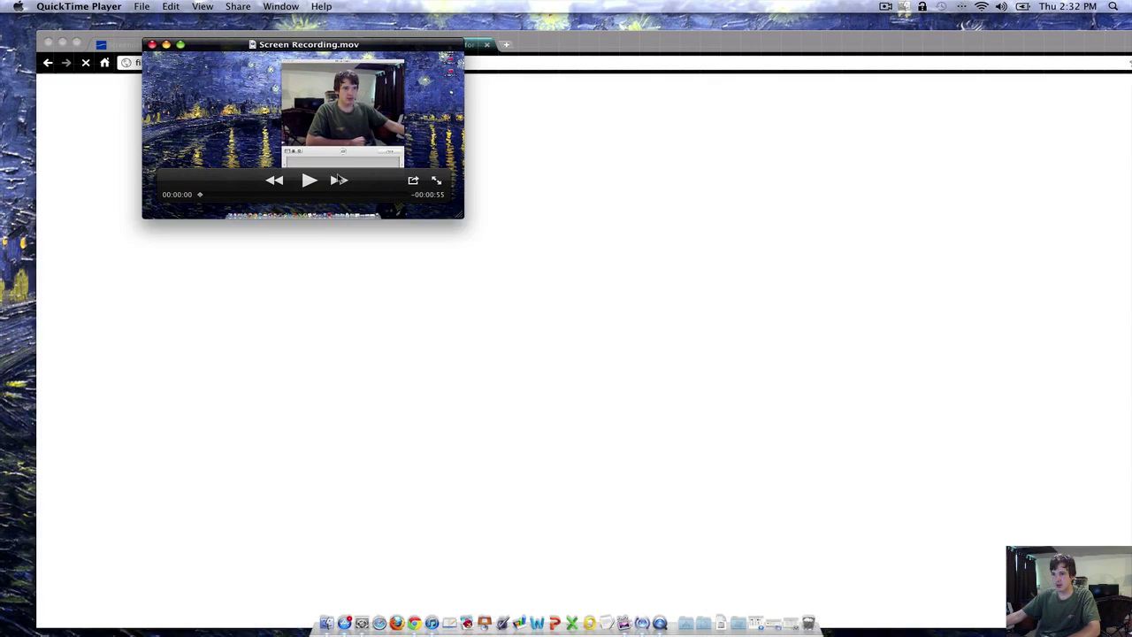
pyautogui.click(308, 181)
pyautogui.moveTo(283, 198); pyautogui.dragTo(250, 200)
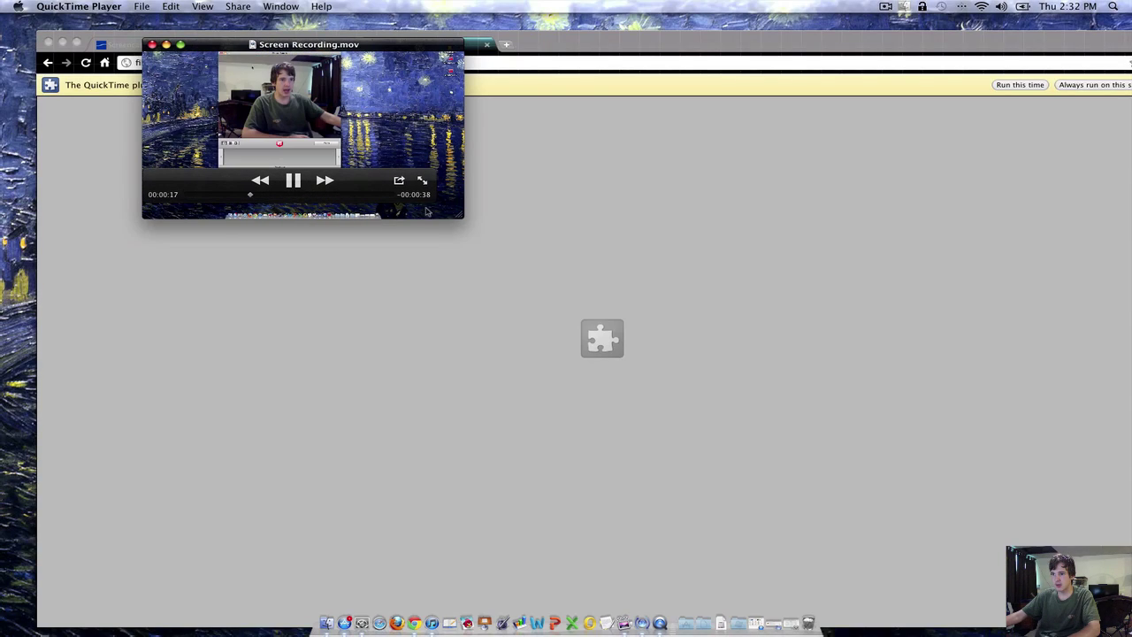
# Step: Enlarge and reposition the movie window, then quit QuickTime Player
pyautogui.moveTo(462, 217); pyautogui.dragTo(857, 448)
pyautogui.moveTo(129, 38); pyautogui.dragTo(55, 20)
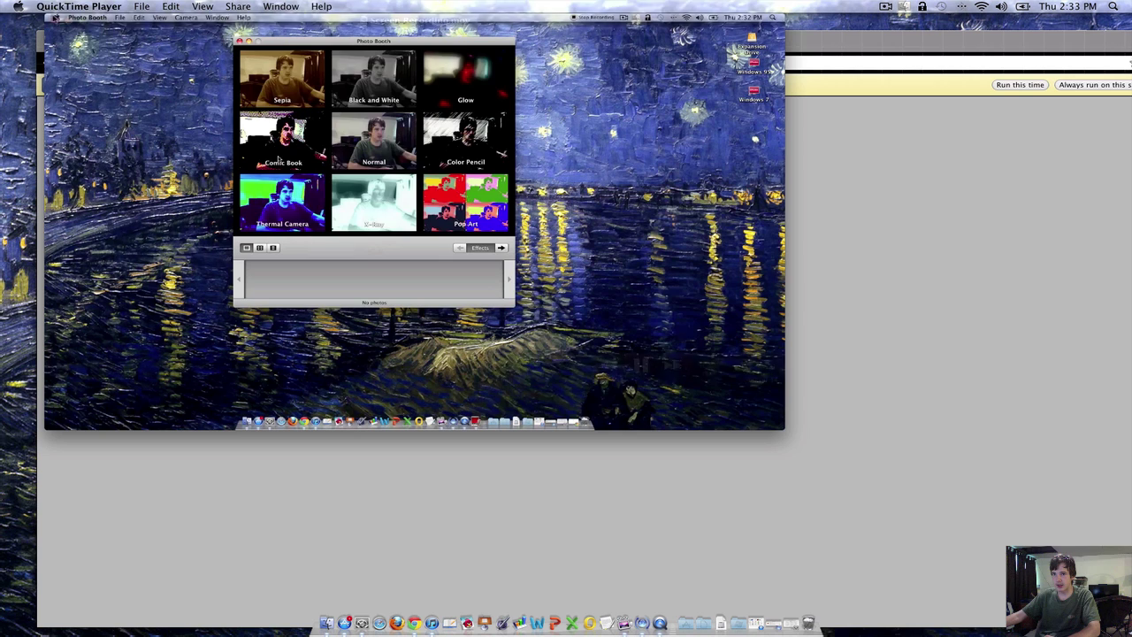
pyautogui.click(79, 6)
pyautogui.click(71, 98)
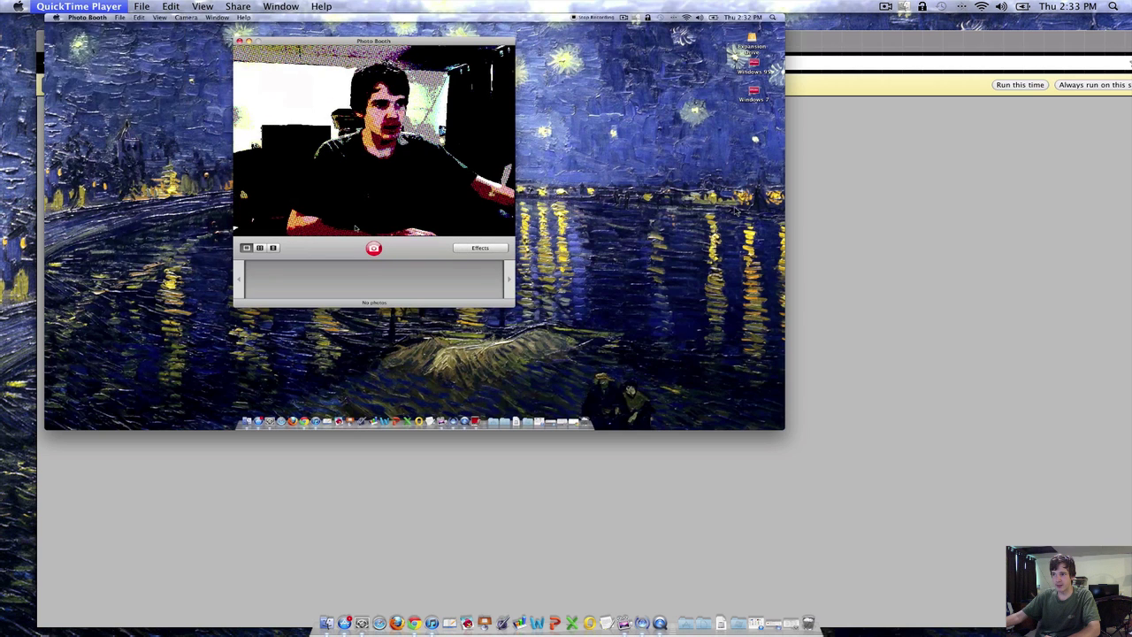
# Step: Return to the ScreenFlow alternatives list and open the iShowU HD page
pyautogui.click(86, 63)
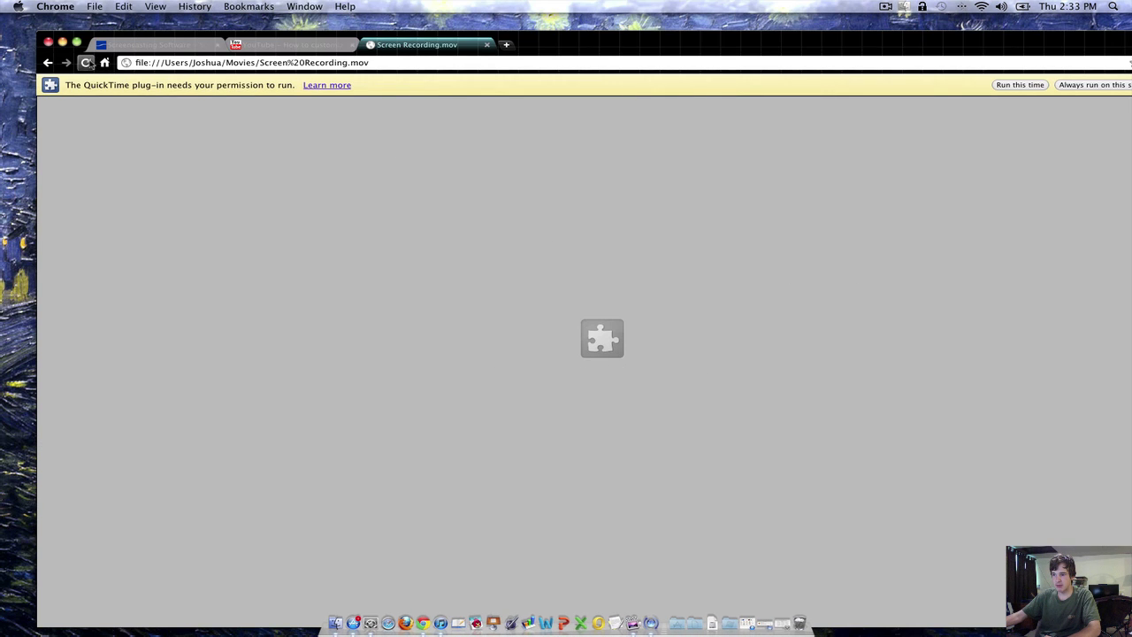
pyautogui.click(48, 62)
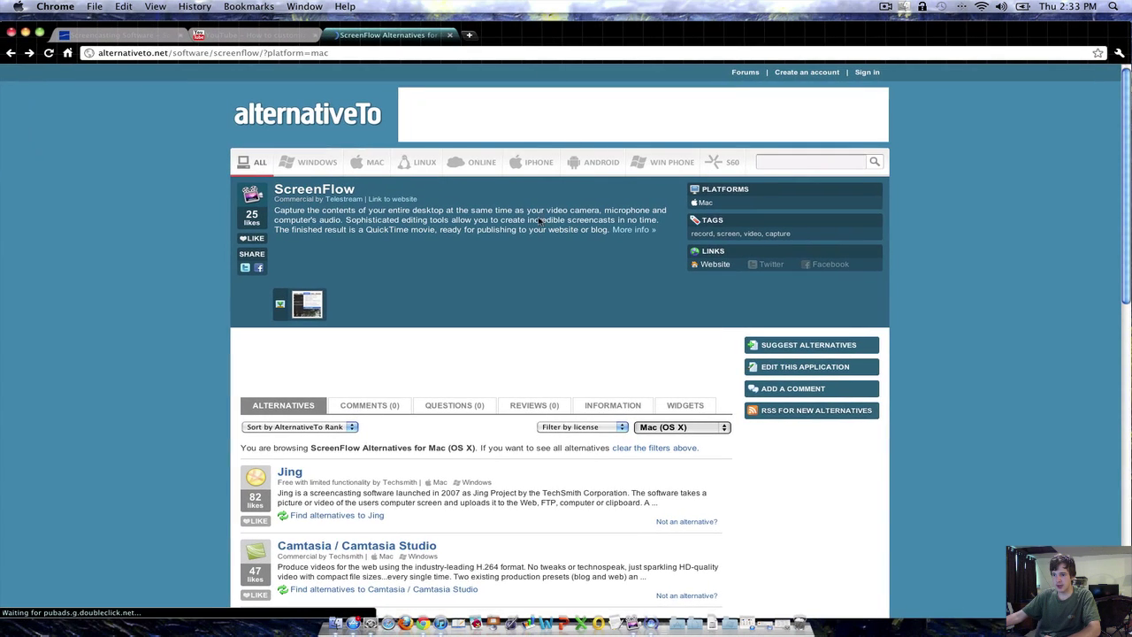
pyautogui.scroll(-2, 383, 424)
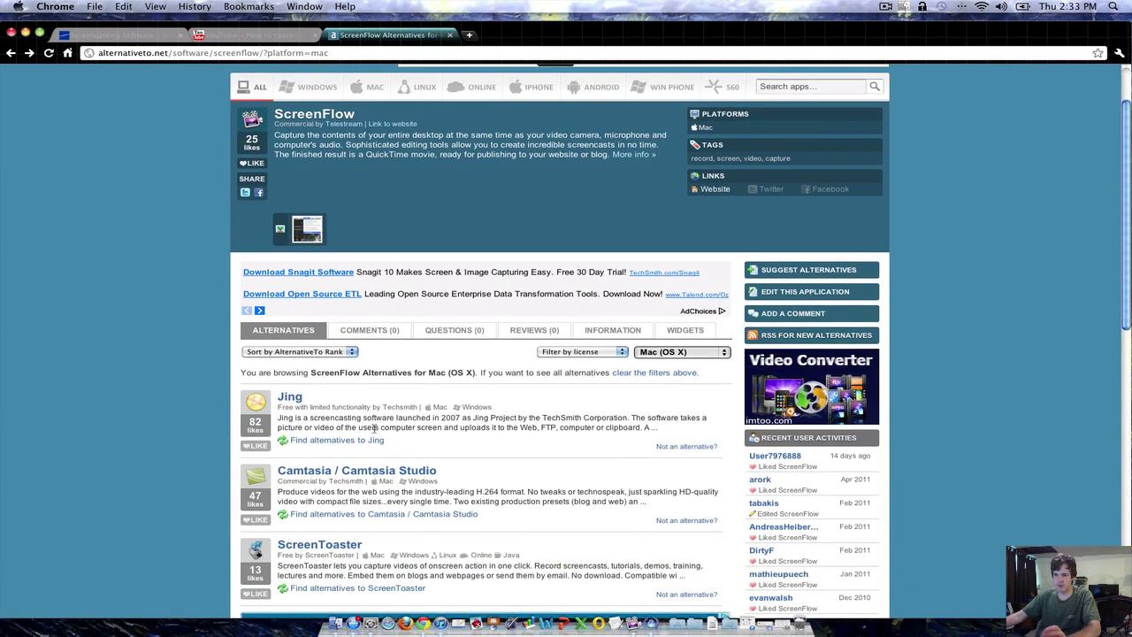
pyautogui.scroll(-10, 378, 429)
pyautogui.scroll(-3, 367, 423)
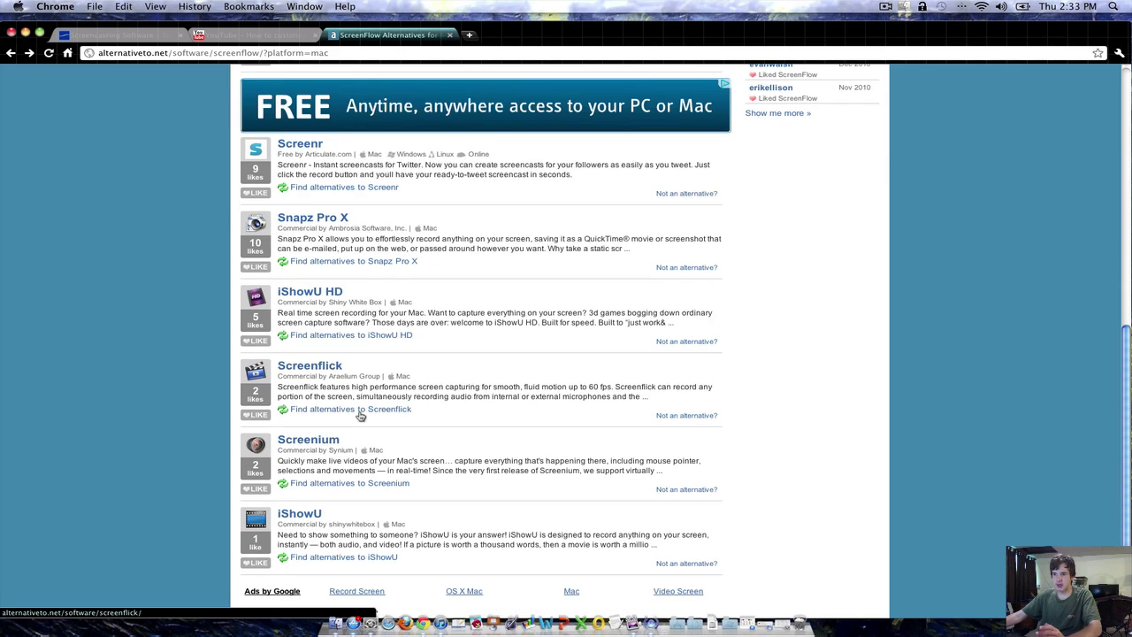
pyautogui.scroll(-2, 360, 416)
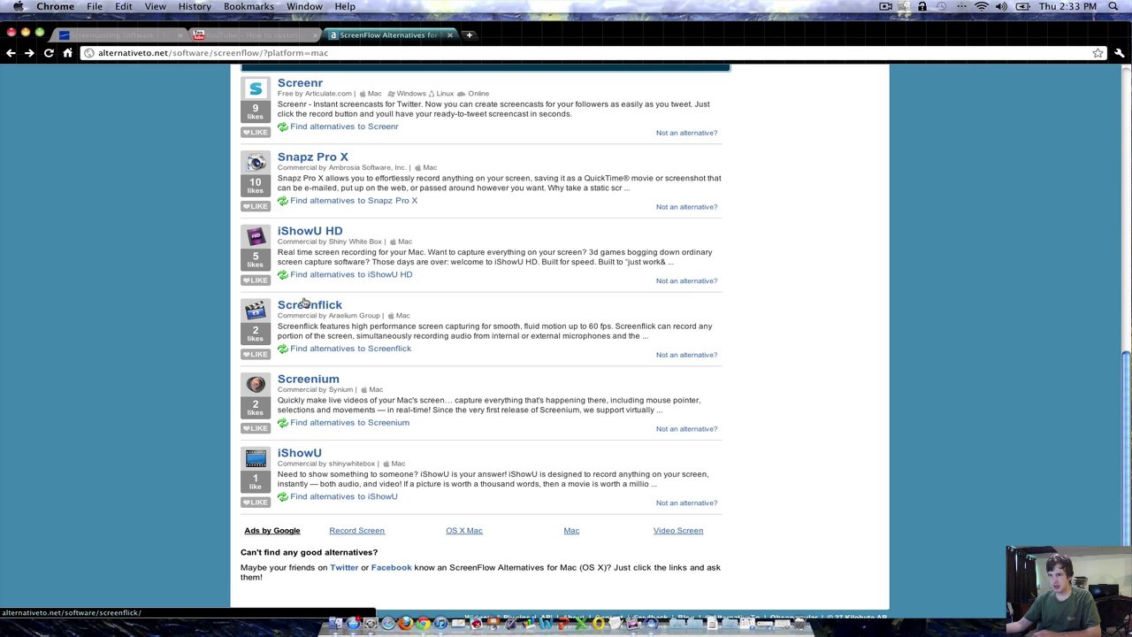
pyautogui.click(318, 232)
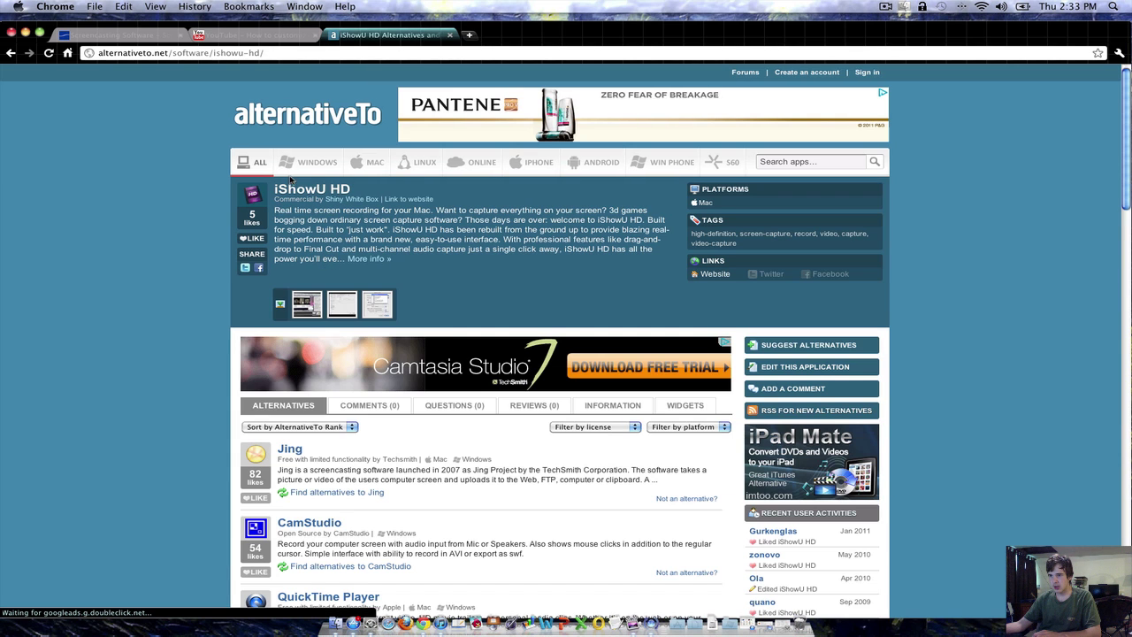
# Step: Select the iShowU HD product title on the AlternativeTo page
pyautogui.moveTo(335, 254); pyautogui.dragTo(268, 199)
pyautogui.click(307, 194)
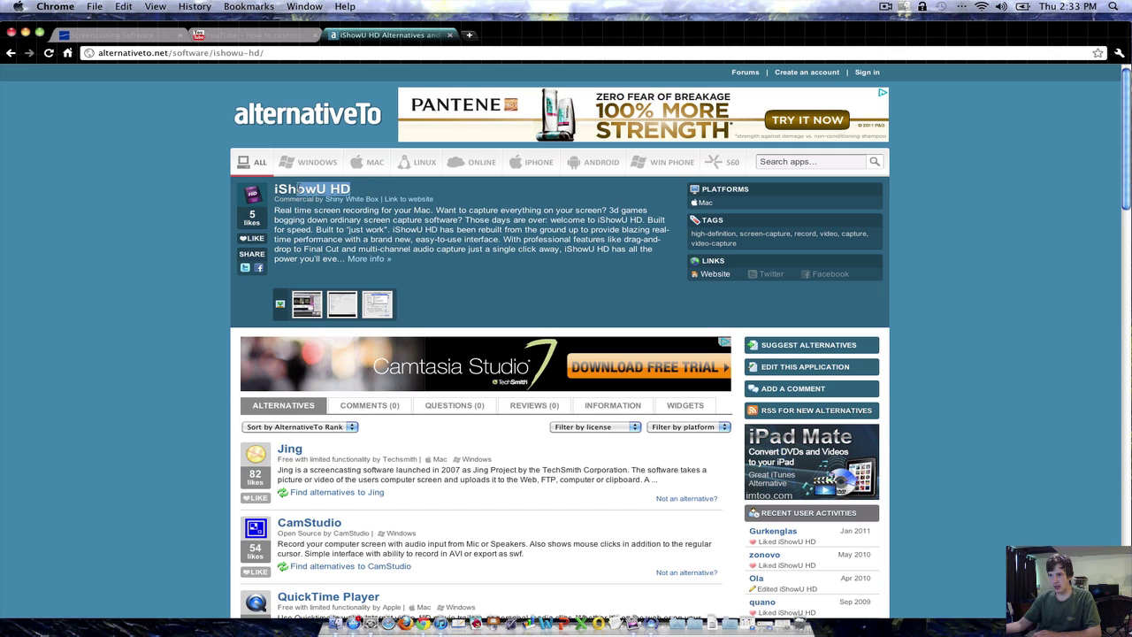
pyautogui.moveTo(293, 189); pyautogui.dragTo(360, 192)
pyautogui.rightClick(276, 186)
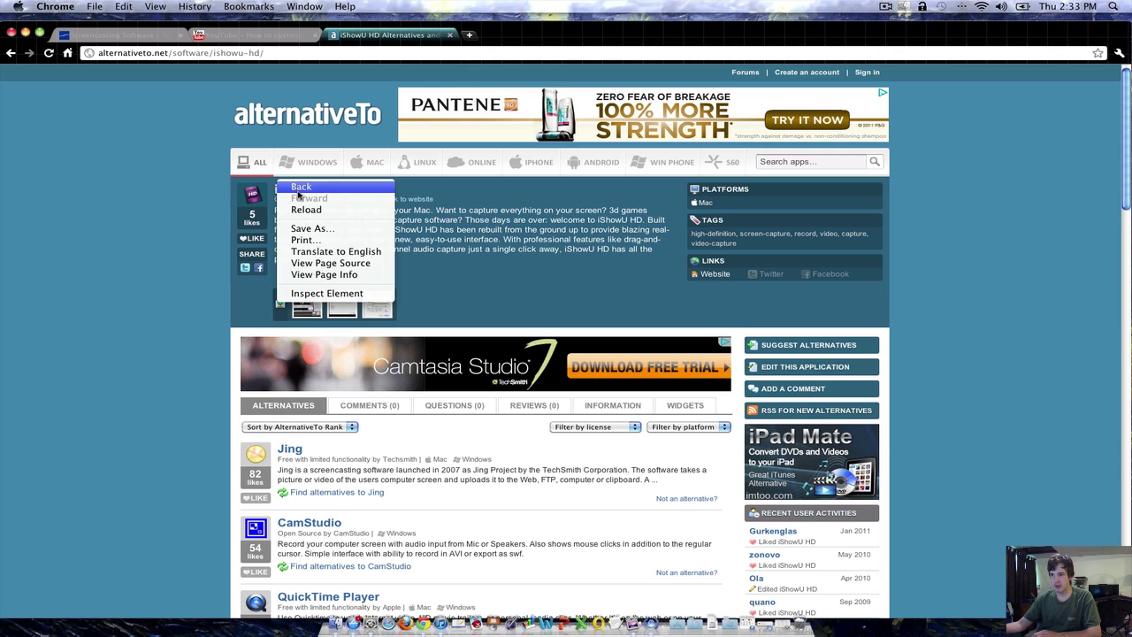
pyautogui.press('Escape')
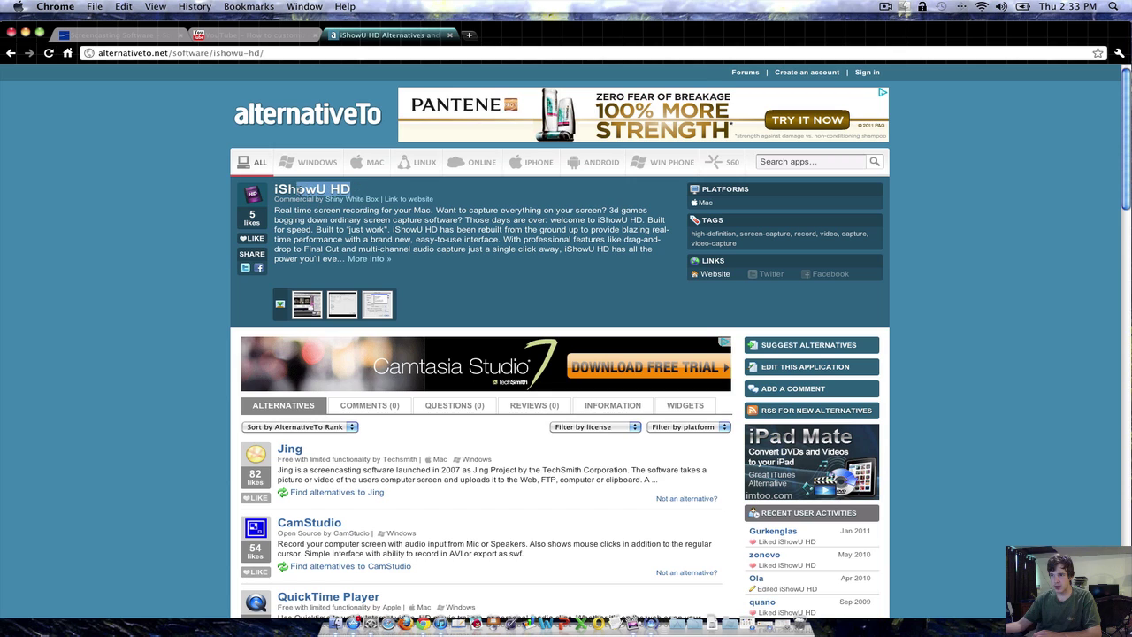
pyautogui.moveTo(274, 189); pyautogui.dragTo(306, 190)
pyautogui.tripleClick(316, 189)
pyautogui.click(301, 188)
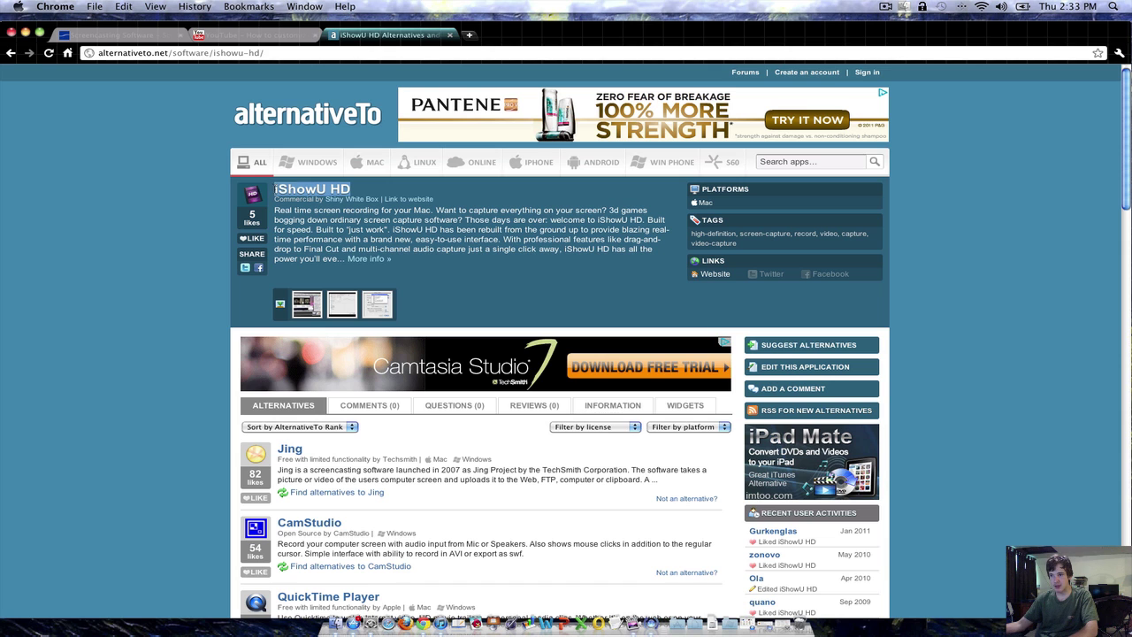
# Step: Search Google for 'iShowU HD' in a new tab, view Apple's downloads result, and go back
pyautogui.press('super+c')
pyautogui.press('super+t')
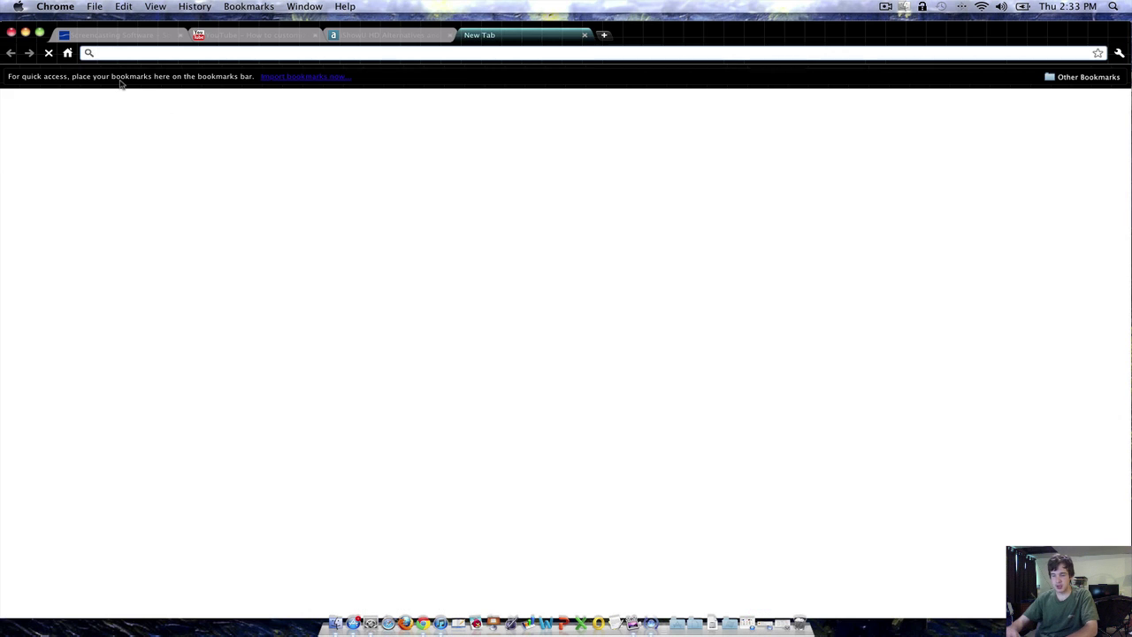
pyautogui.press('super+v')
pyautogui.press('Return')
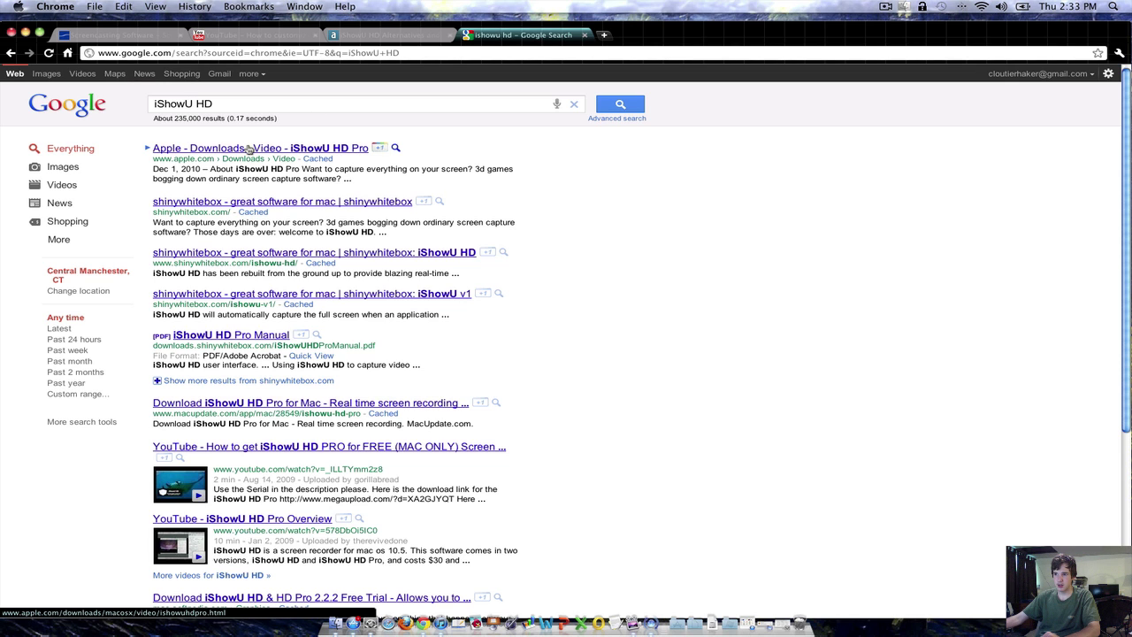
pyautogui.click(250, 148)
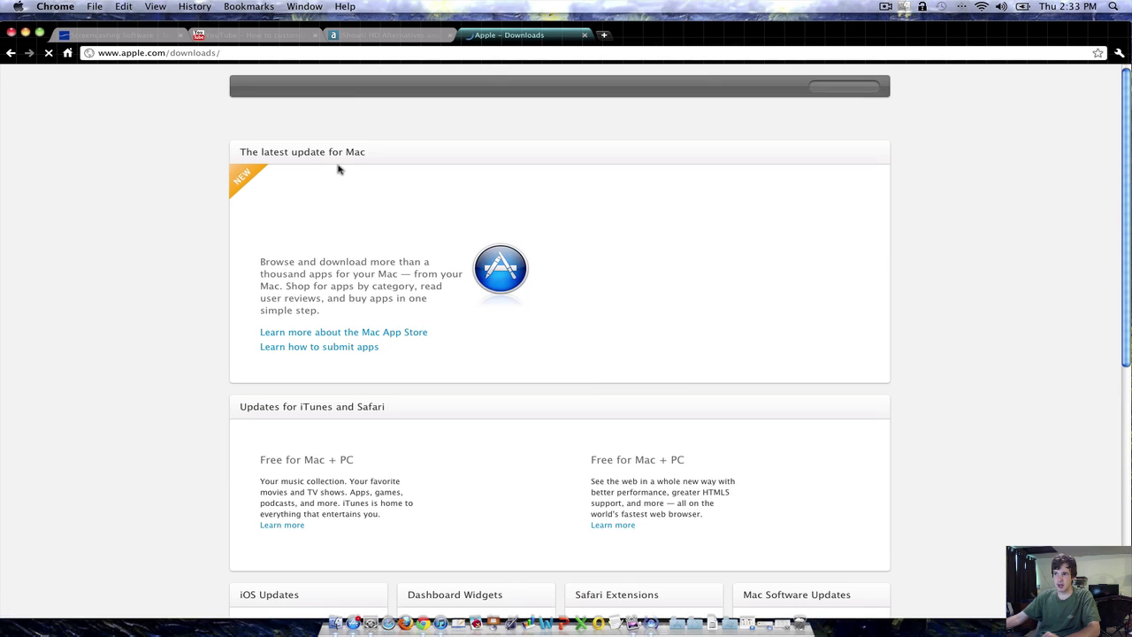
pyautogui.rightClick(124, 179)
pyautogui.click(145, 183)
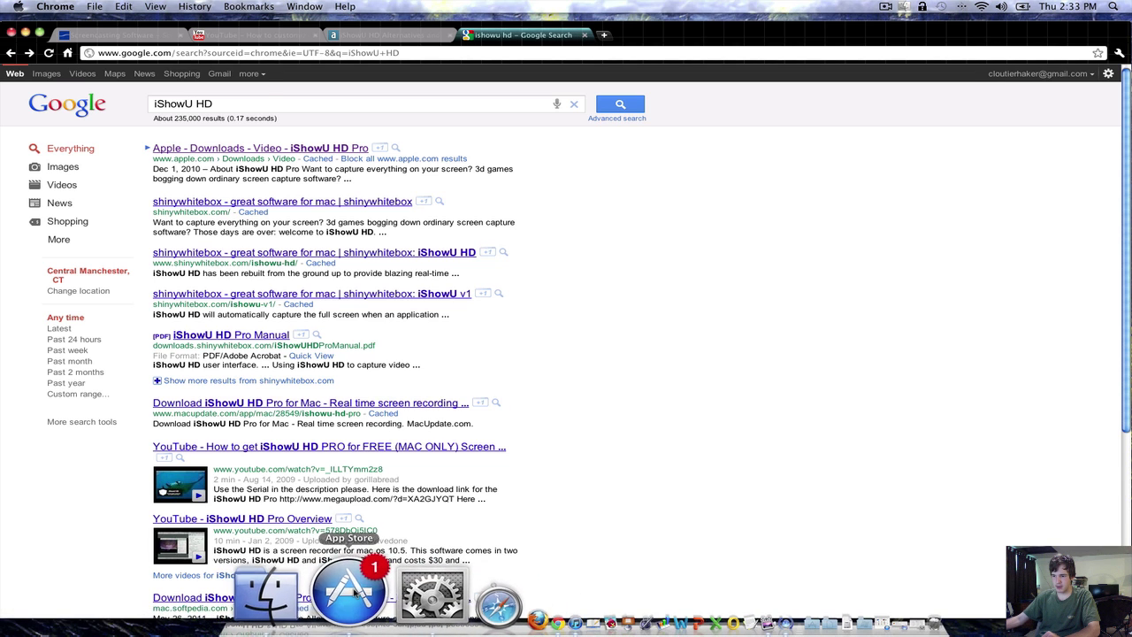
# Step: Search the Mac App Store for 'ishowu'
pyautogui.click(352, 591)
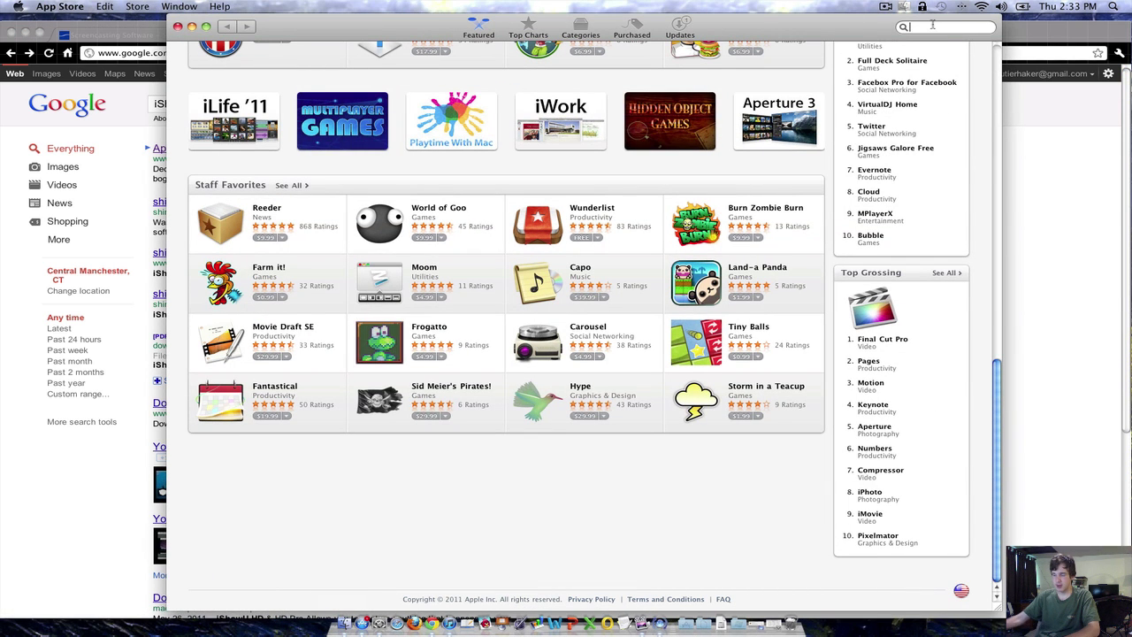
pyautogui.write('ishowu')
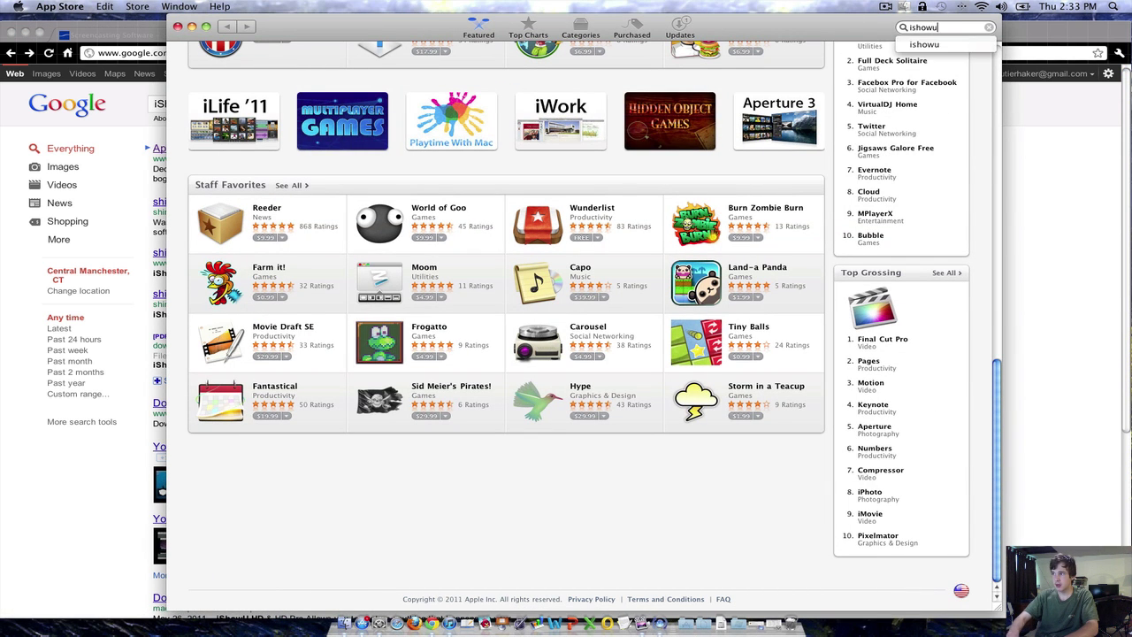
pyautogui.press('Return')
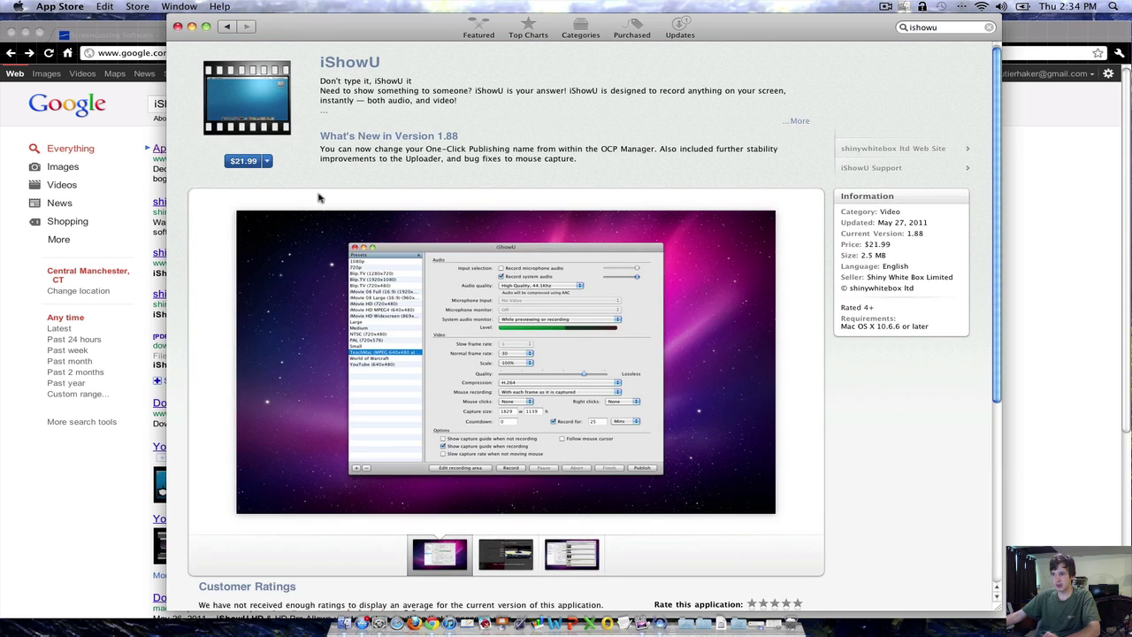
pyautogui.scroll(-2, 537, 457)
pyautogui.scroll(-1, 537, 456)
# Step: Browse the $21.99 iShowU listing's screenshots, then close the App Store window
pyautogui.click(529, 481)
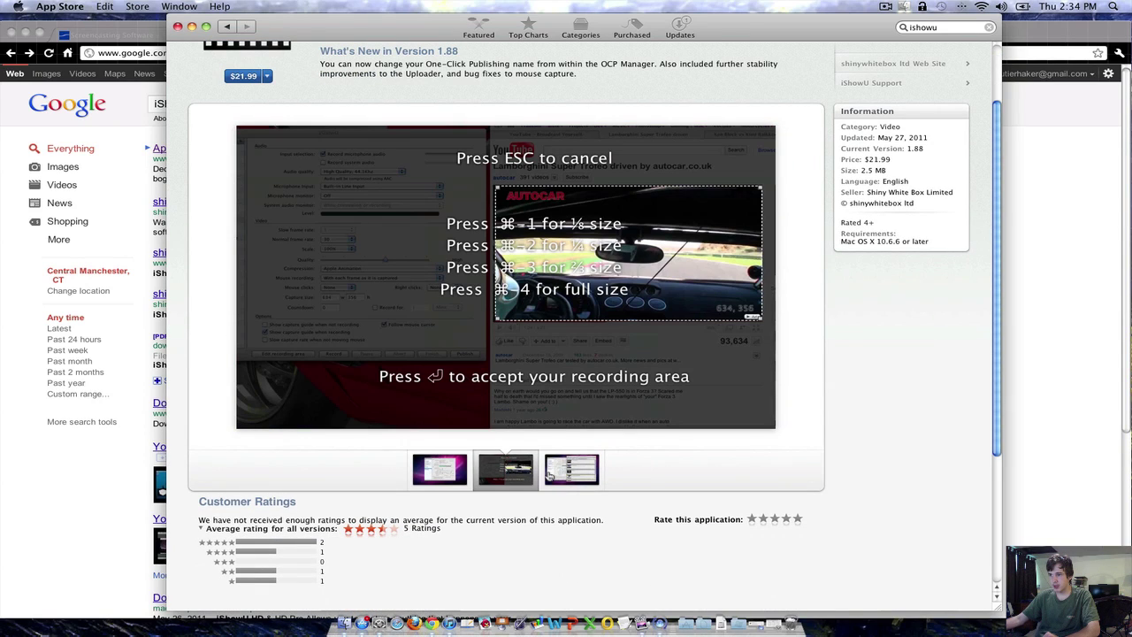
pyautogui.click(550, 475)
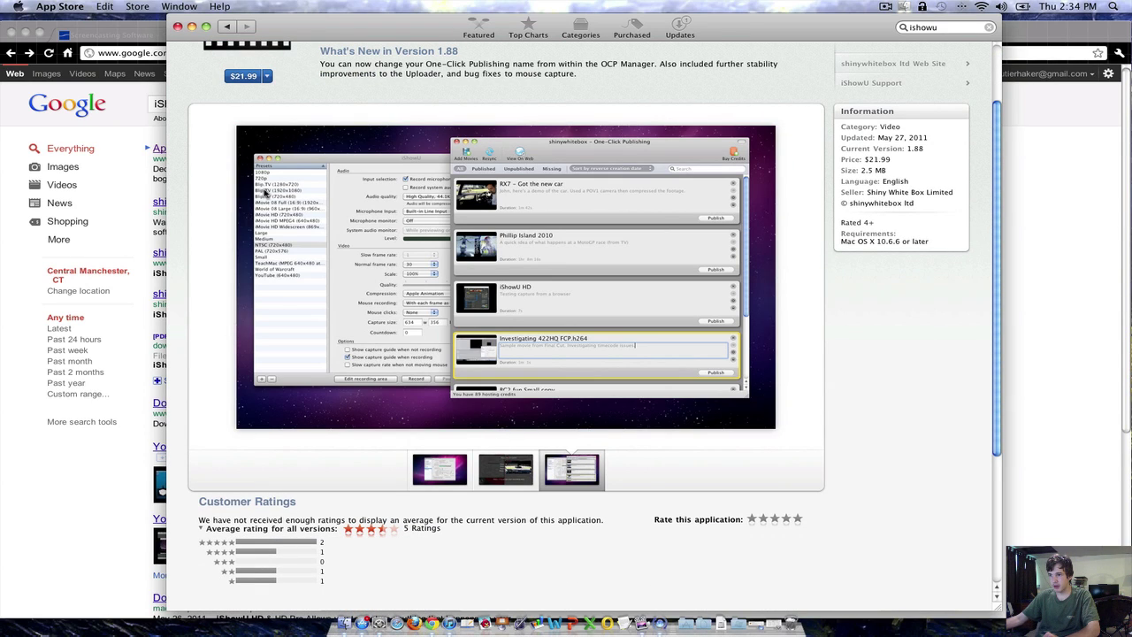
pyautogui.scroll(-5, 265, 192)
pyautogui.scroll(8, 292, 162)
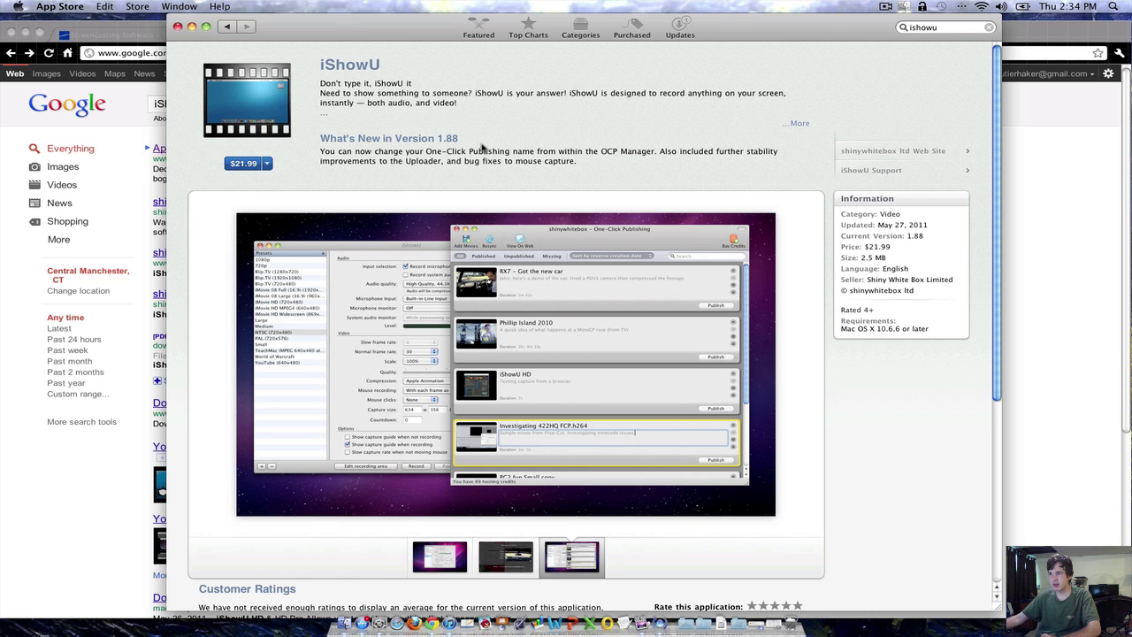
pyautogui.scroll(-4, 482, 147)
pyautogui.scroll(4, 436, 177)
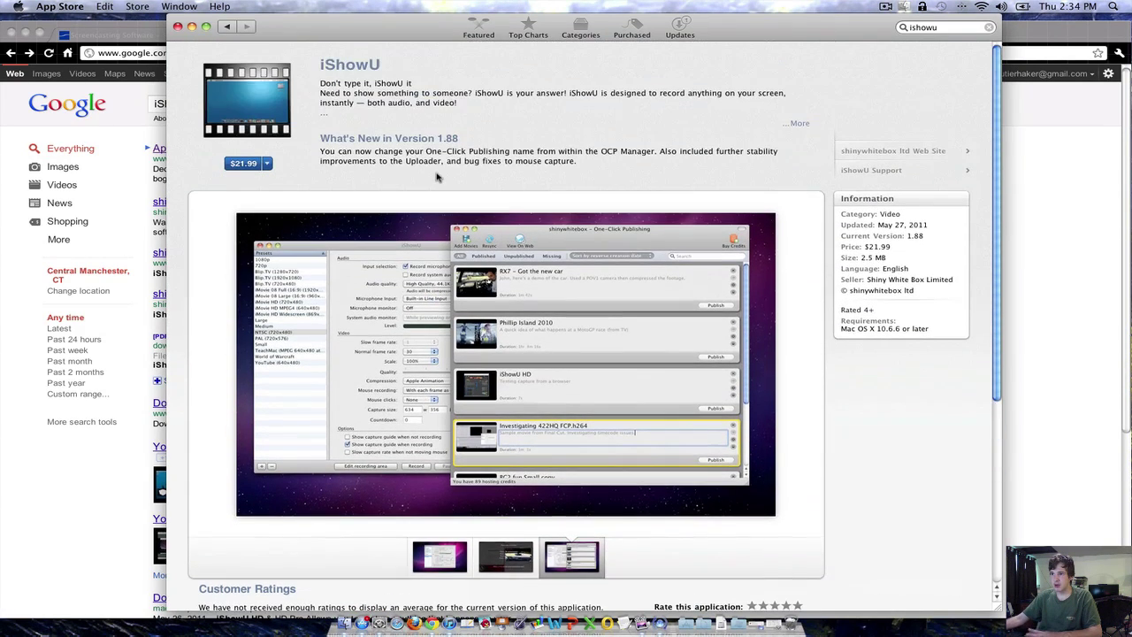
pyautogui.scroll(-5, 436, 176)
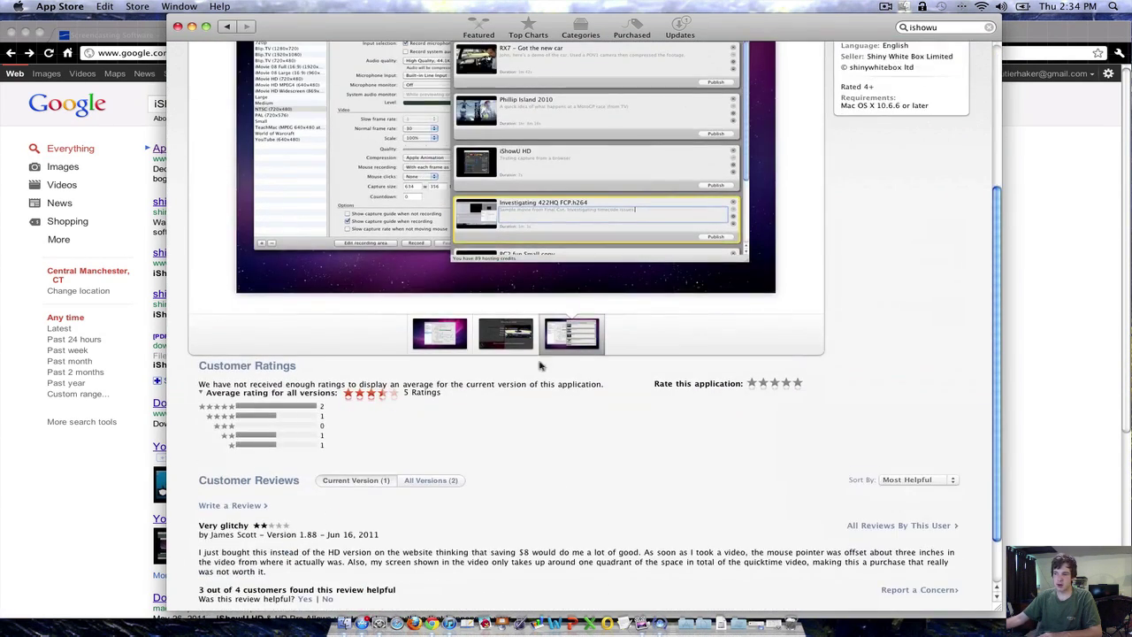
pyautogui.click(482, 343)
pyautogui.click(451, 345)
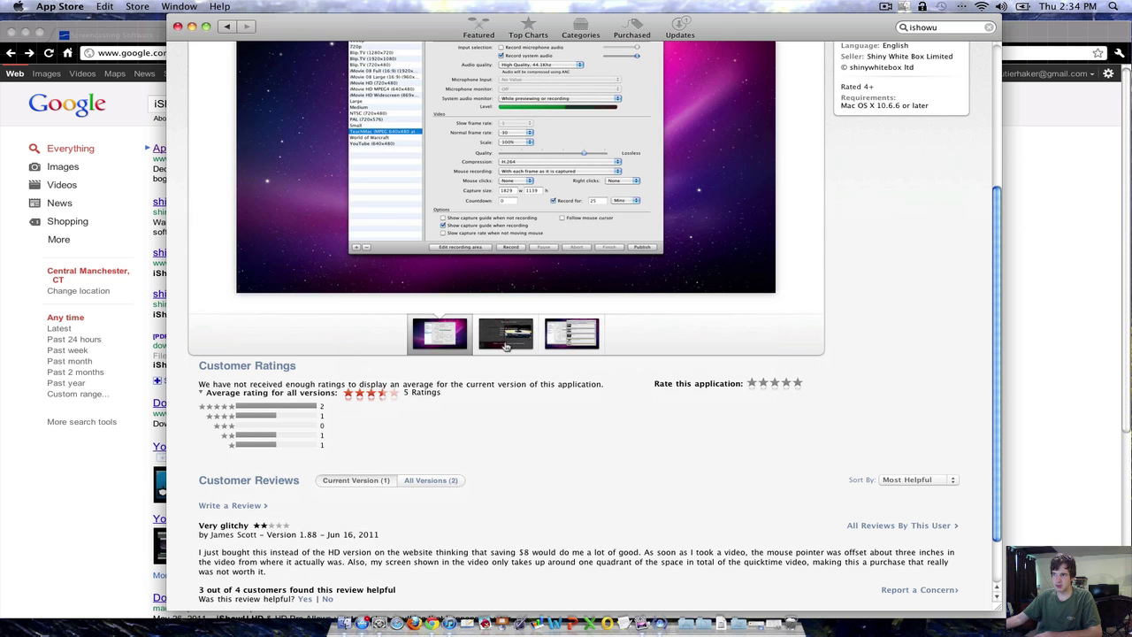
pyautogui.scroll(2, 506, 347)
pyautogui.scroll(-4, 506, 347)
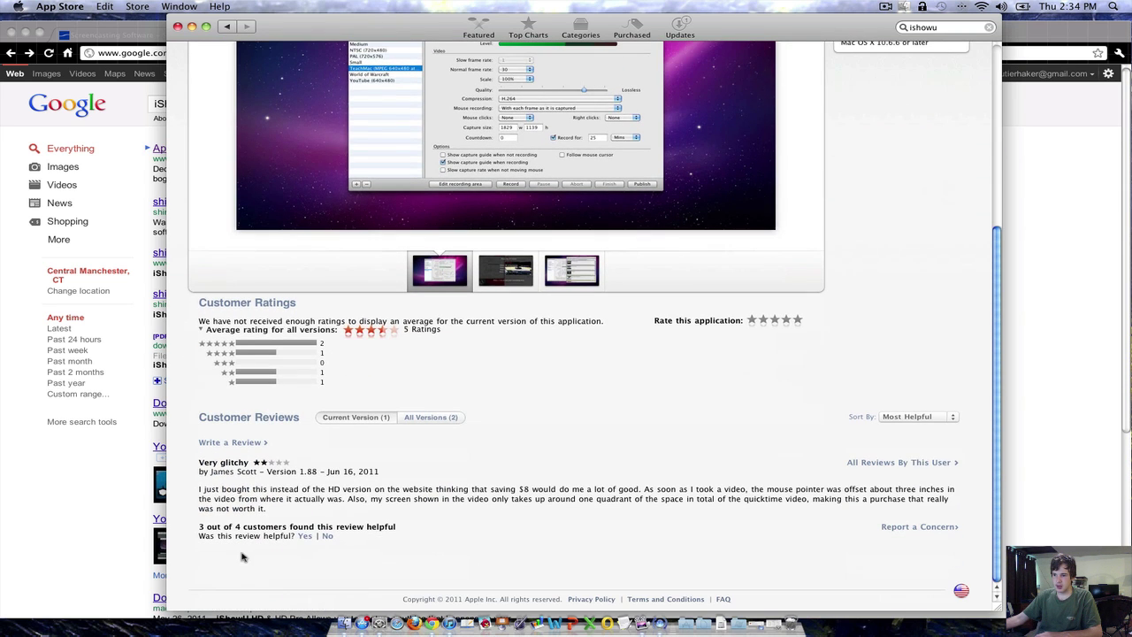
pyautogui.click(176, 26)
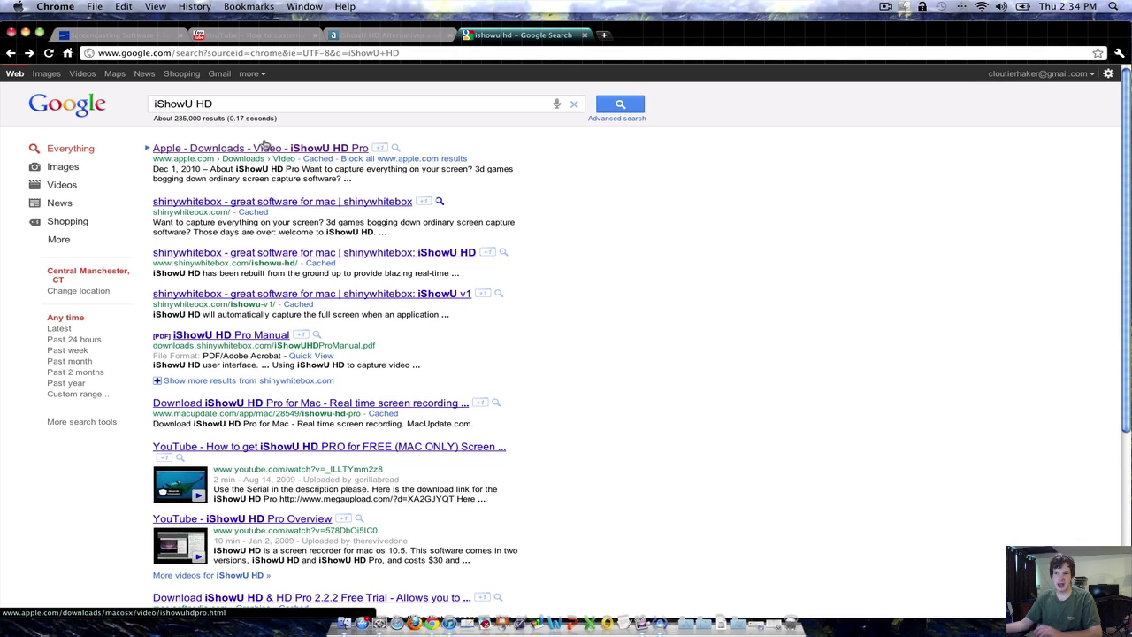
# Step: Return to the Google home page and check the screen recording's status menu
pyautogui.click(92, 99)
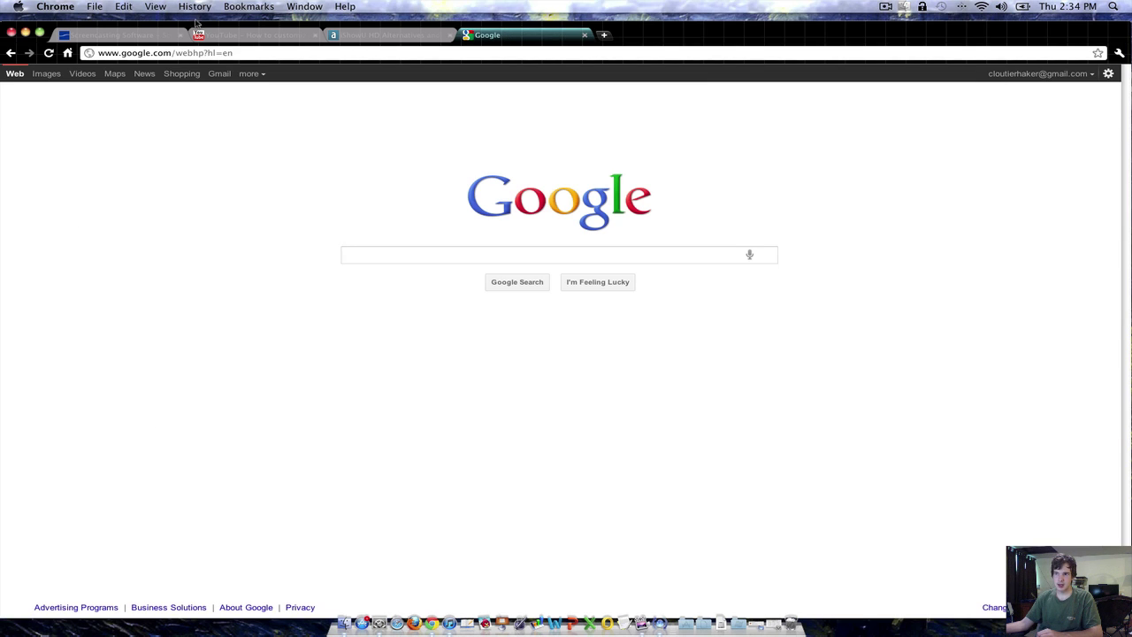
pyautogui.moveTo(194, 25); pyautogui.dragTo(188, 13)
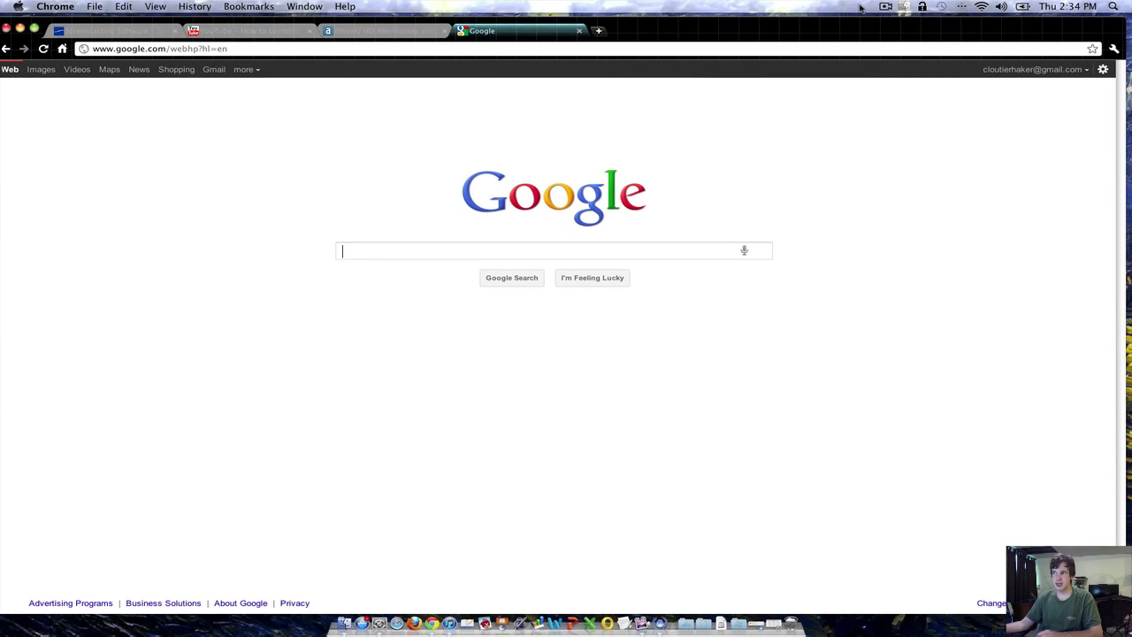
pyautogui.click(886, 6)
pyautogui.click(885, 6)
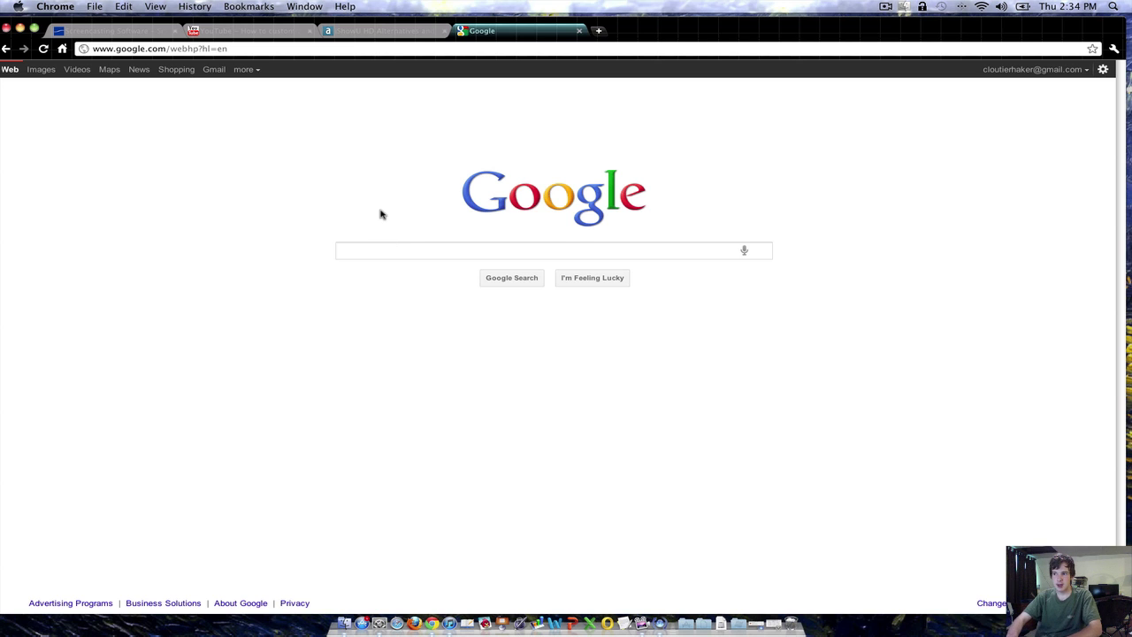
# Step: Search 'camtasia studio for windows', view TechSmith's Camtasia page, then start a 'camstudio' search
pyautogui.write('camtas')
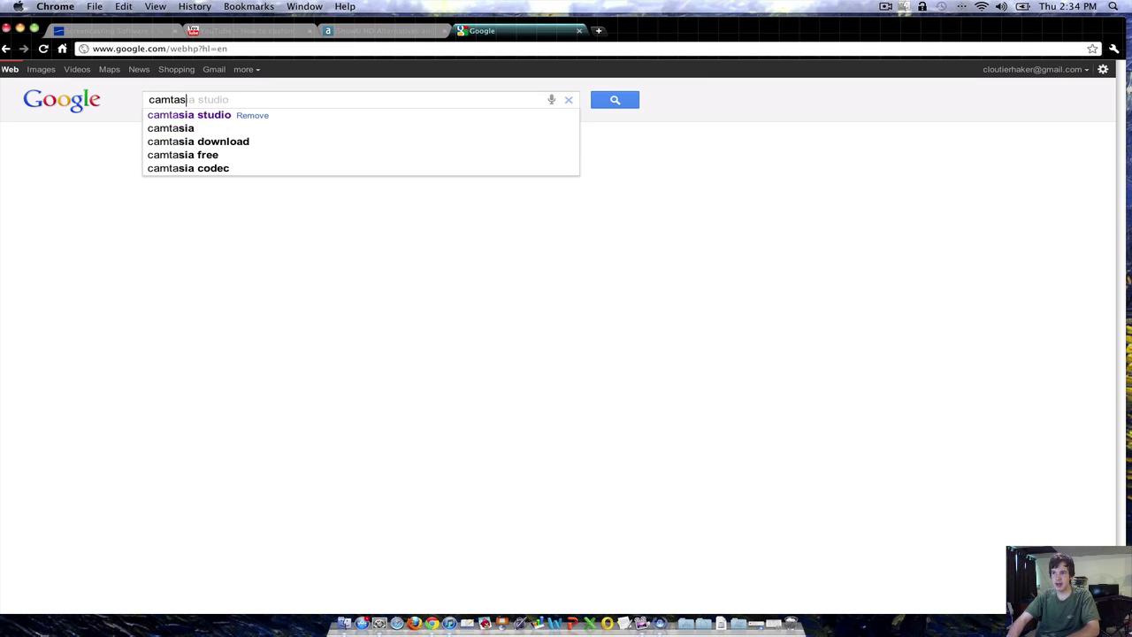
pyautogui.write('ia studio')
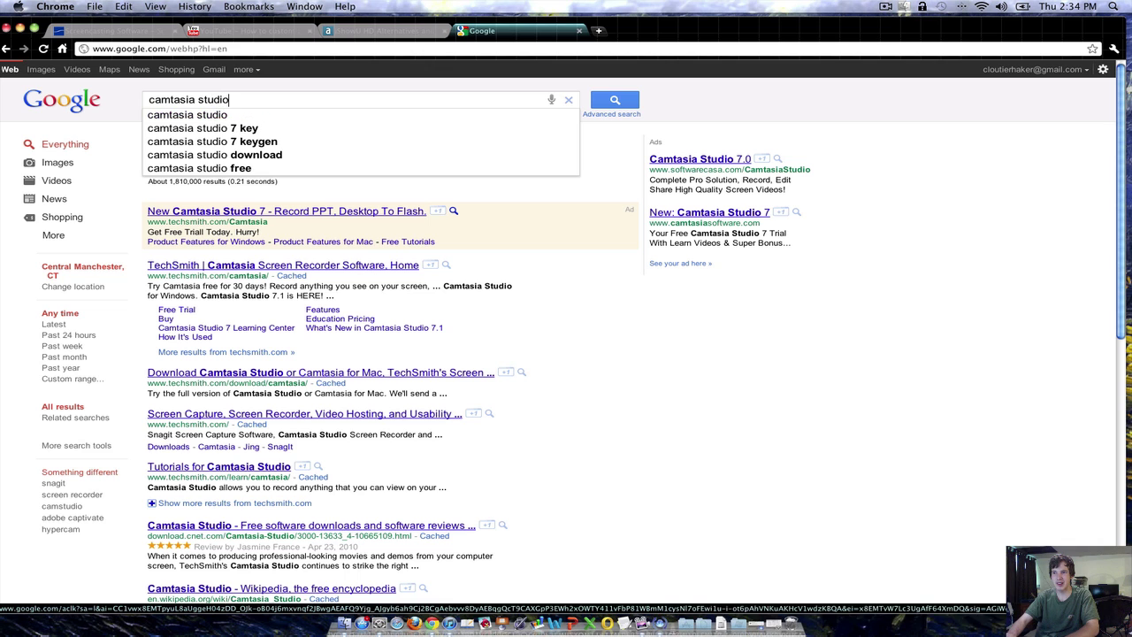
pyautogui.write(' for')
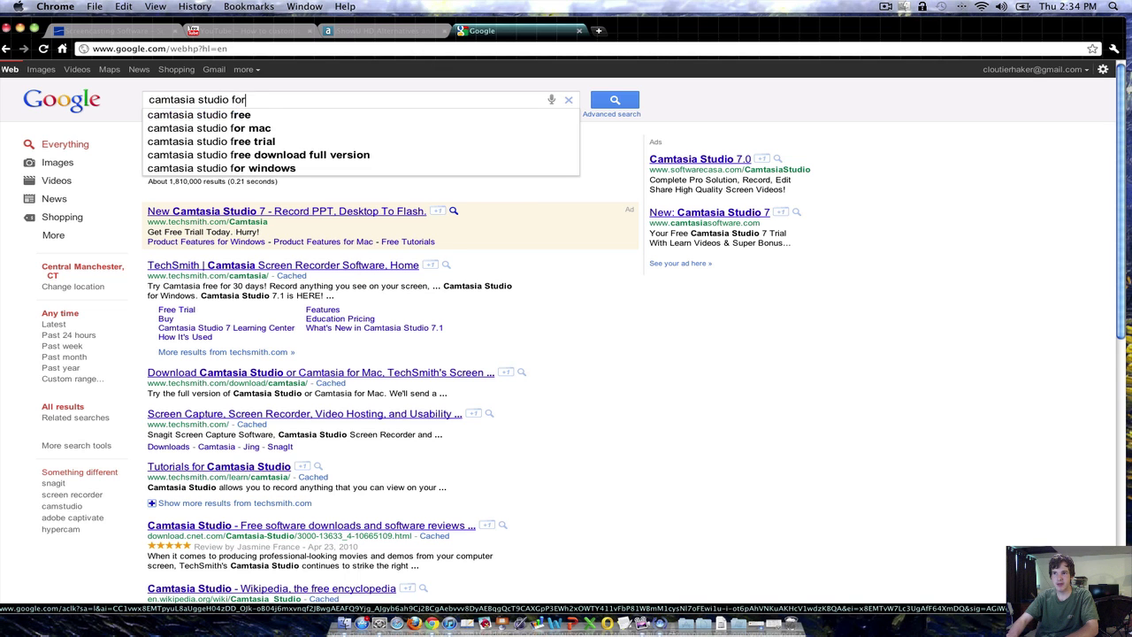
pyautogui.write(' windows')
pyautogui.press('Return')
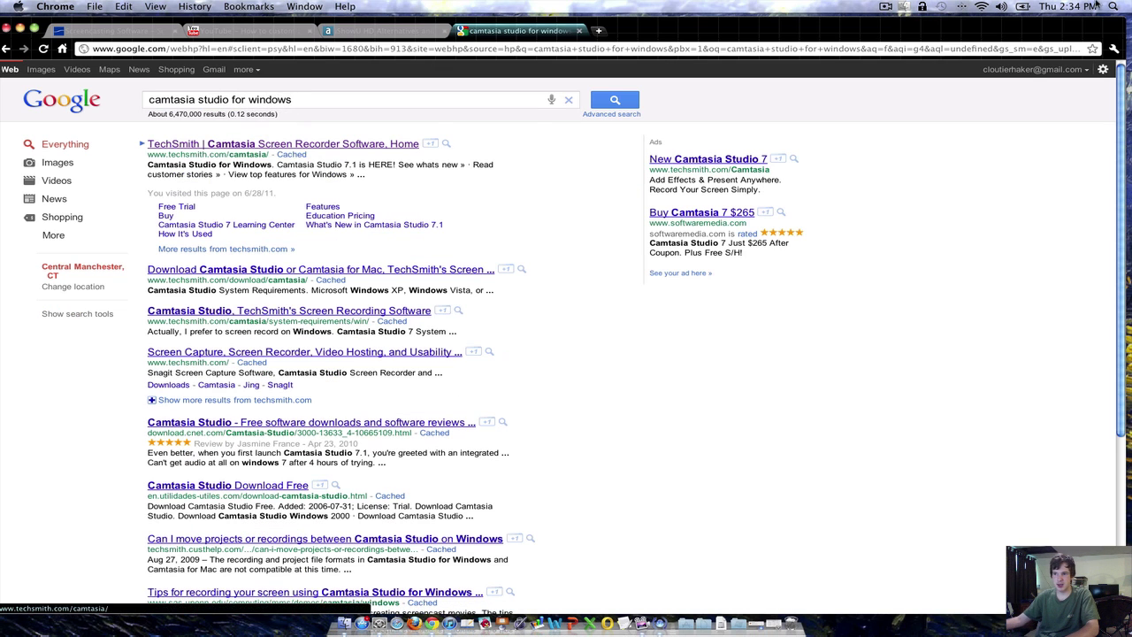
pyautogui.click(325, 143)
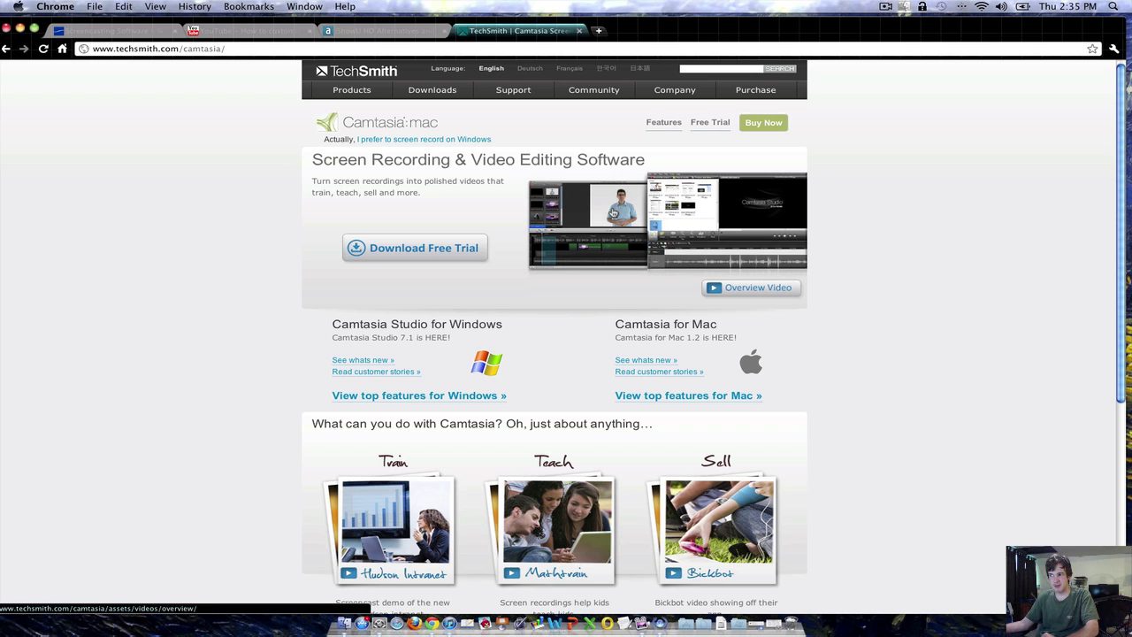
pyautogui.rightClick(222, 166)
pyautogui.click(214, 172)
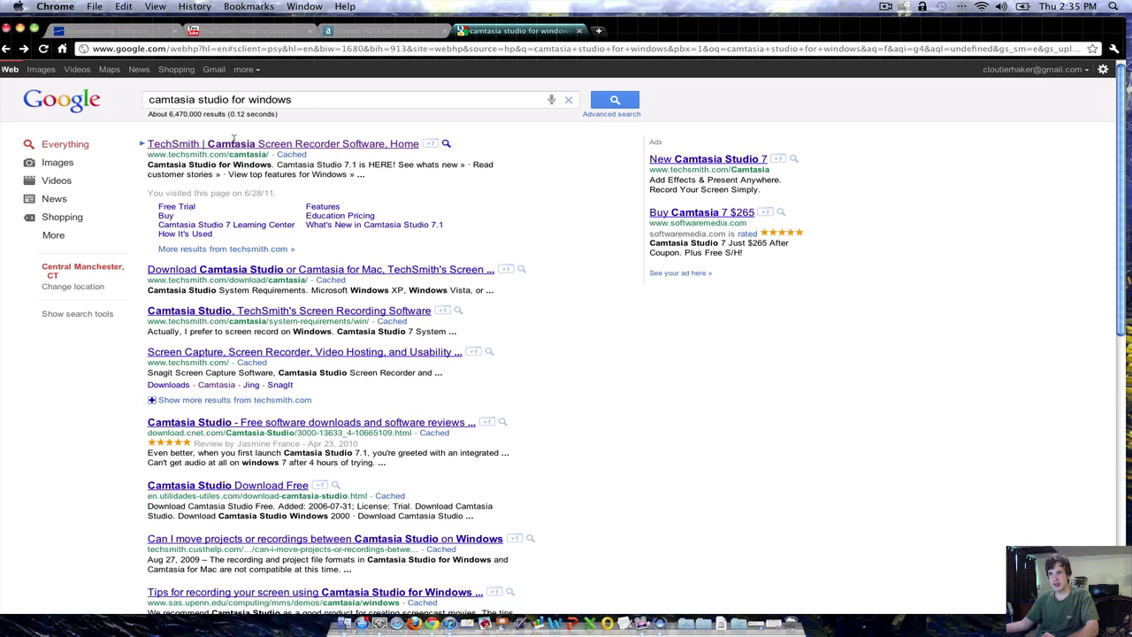
pyautogui.tripleClick(164, 103)
pyautogui.write('c')
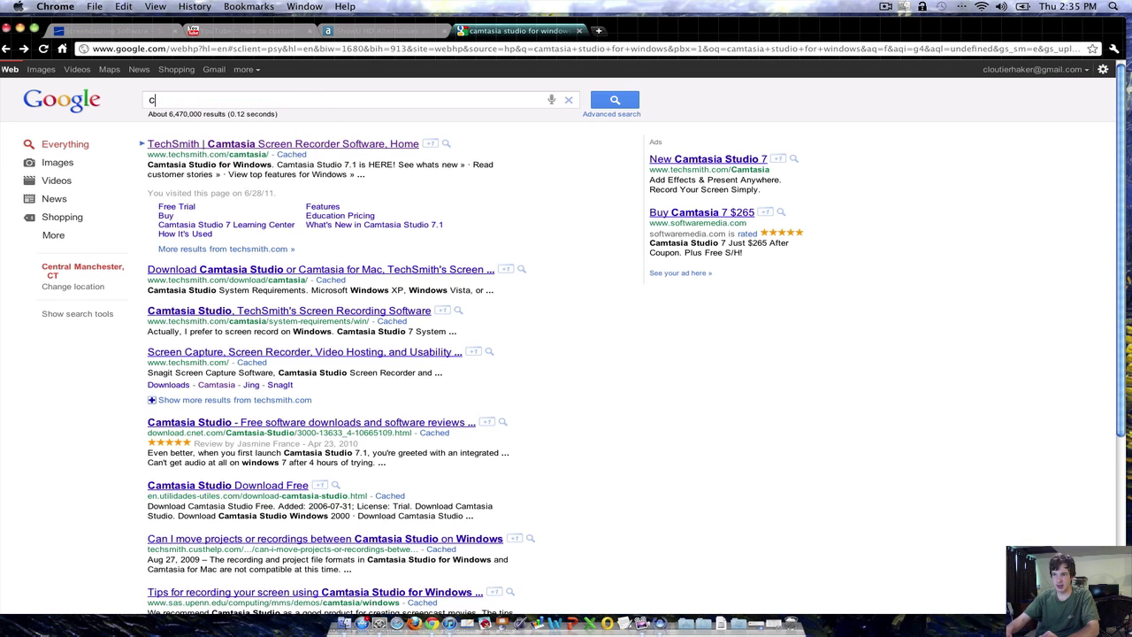
pyautogui.write('amstdui')
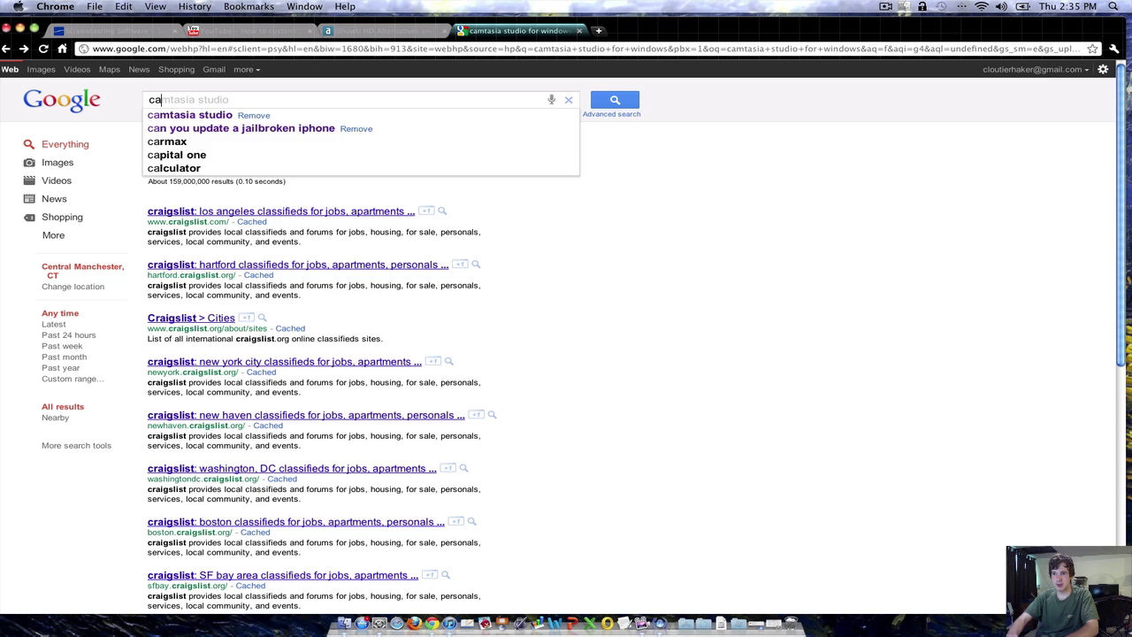
pyautogui.write('o')
# Step: Open the camstudio.org result from the CamStudio search and scroll through its homepage
pyautogui.press('Return')
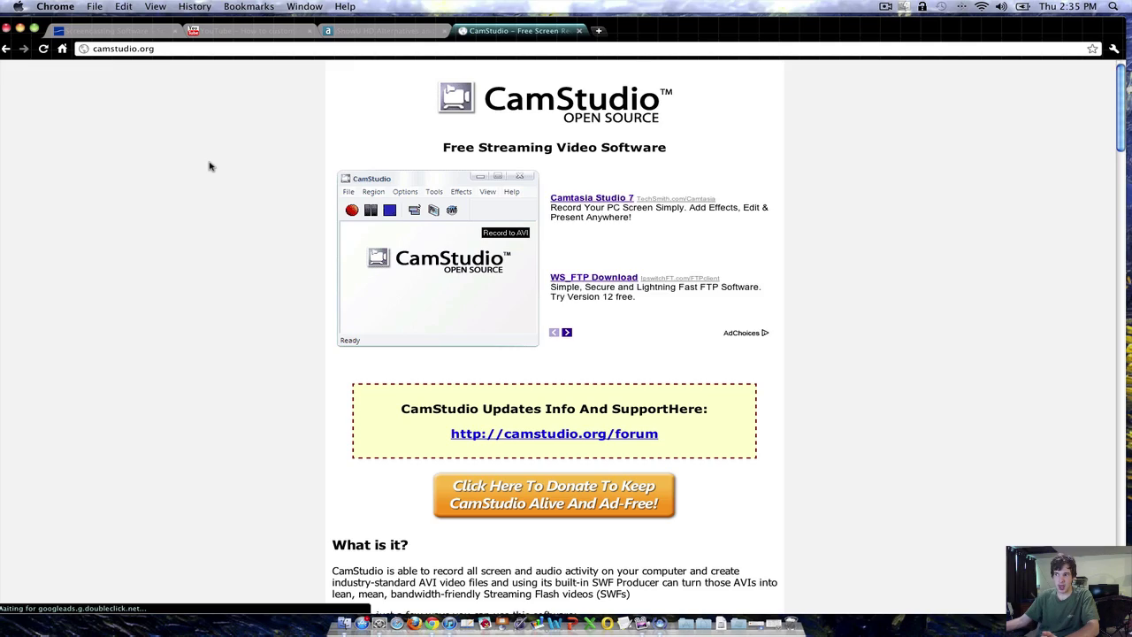
pyautogui.scroll(-1, 210, 166)
pyautogui.scroll(-1, 288, 177)
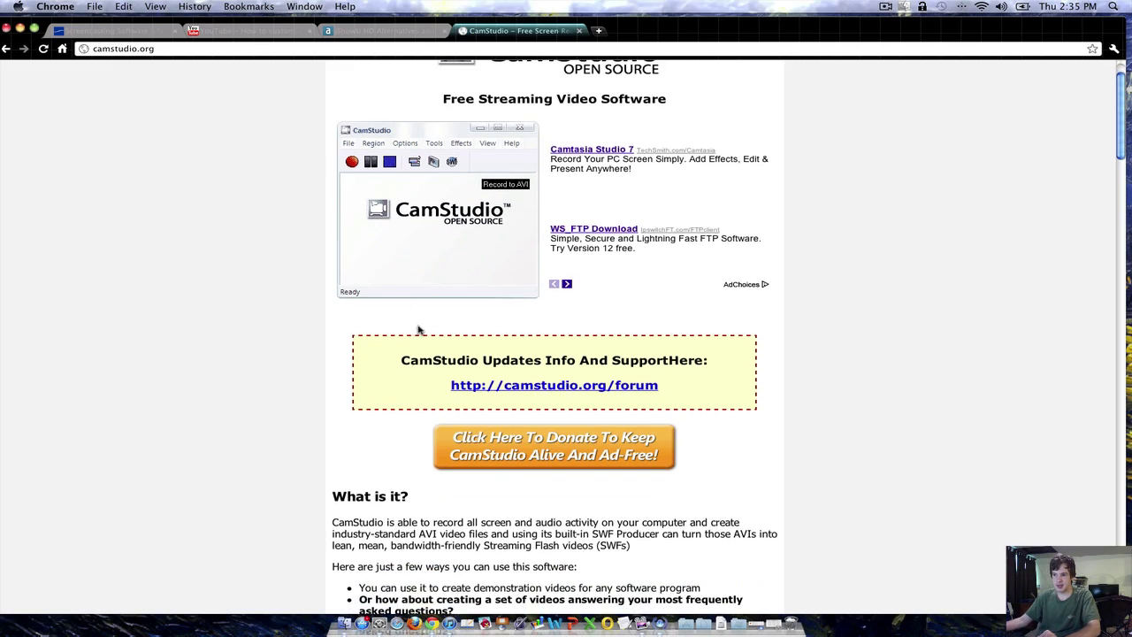
pyautogui.scroll(-10, 338, 386)
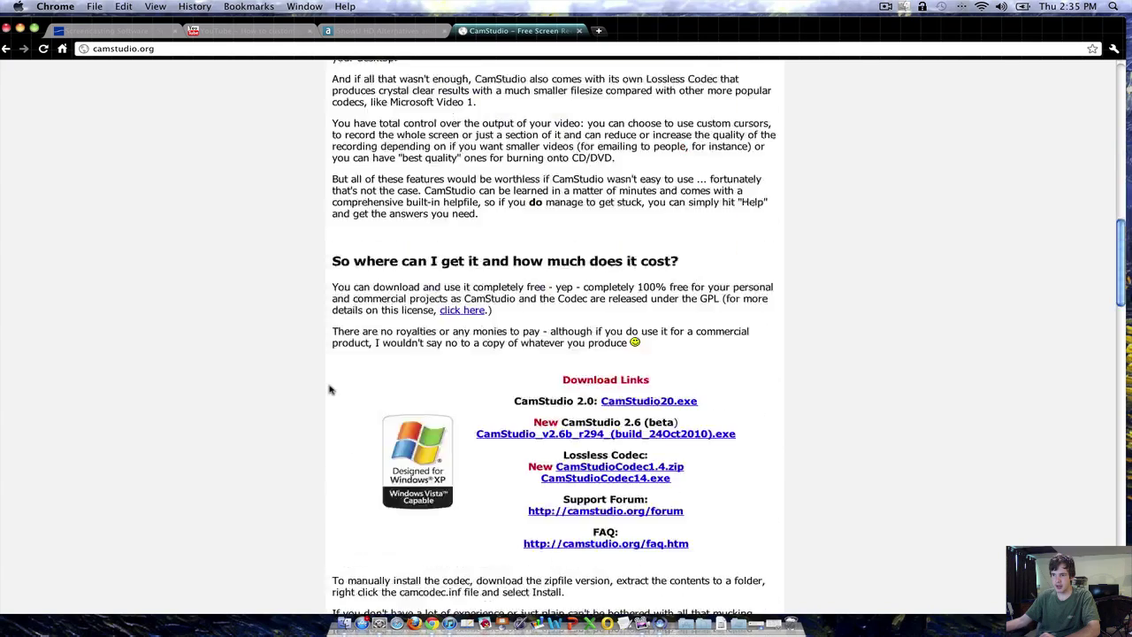
pyautogui.scroll(10, 329, 387)
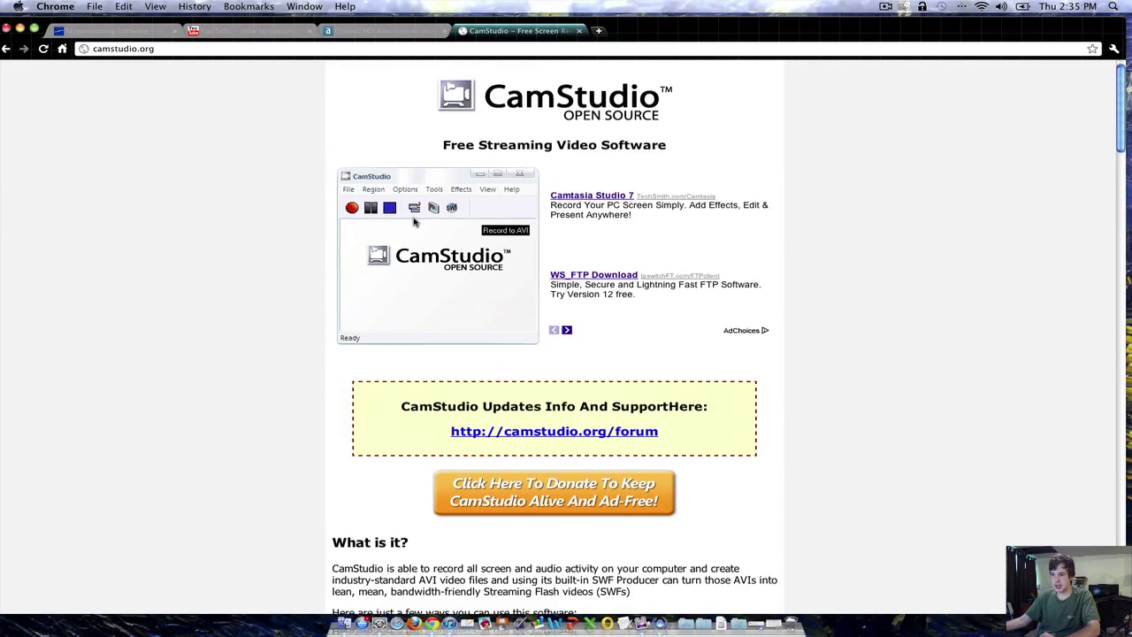
pyautogui.scroll(-2, 406, 247)
pyautogui.scroll(-2, 325, 284)
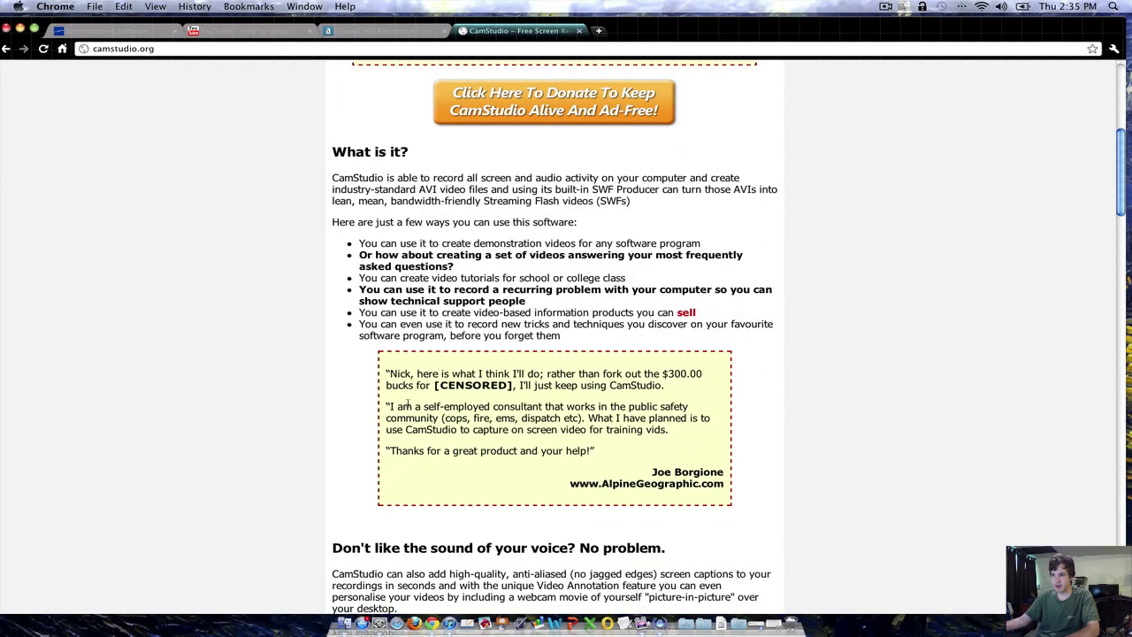
# Step: Search the page for 'web' to find its single picture-in-picture webcam mention
pyautogui.press('super+f')
pyautogui.write('webcam')
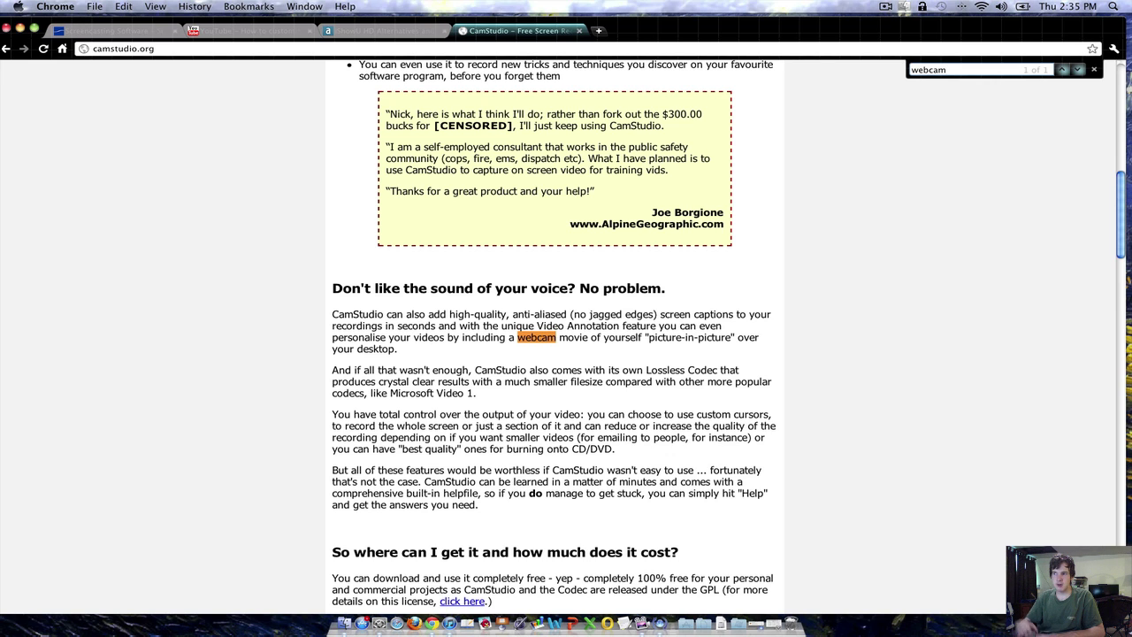
pyautogui.scroll(5, 553, 345)
pyautogui.scroll(2, 553, 345)
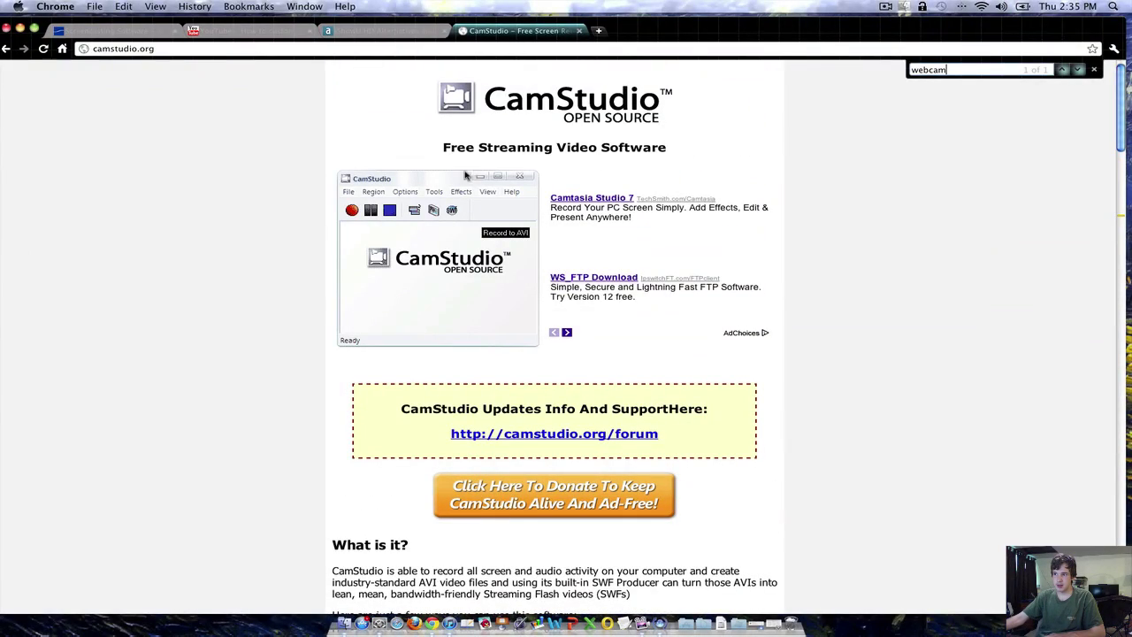
pyautogui.scroll(-5, 471, 352)
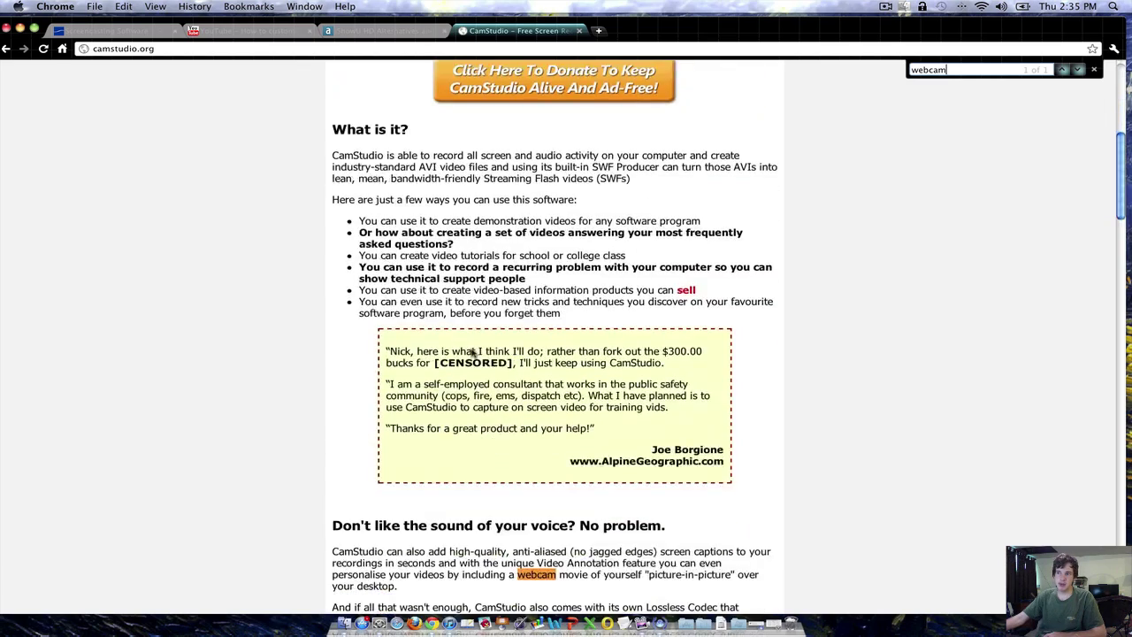
pyautogui.scroll(5, 470, 354)
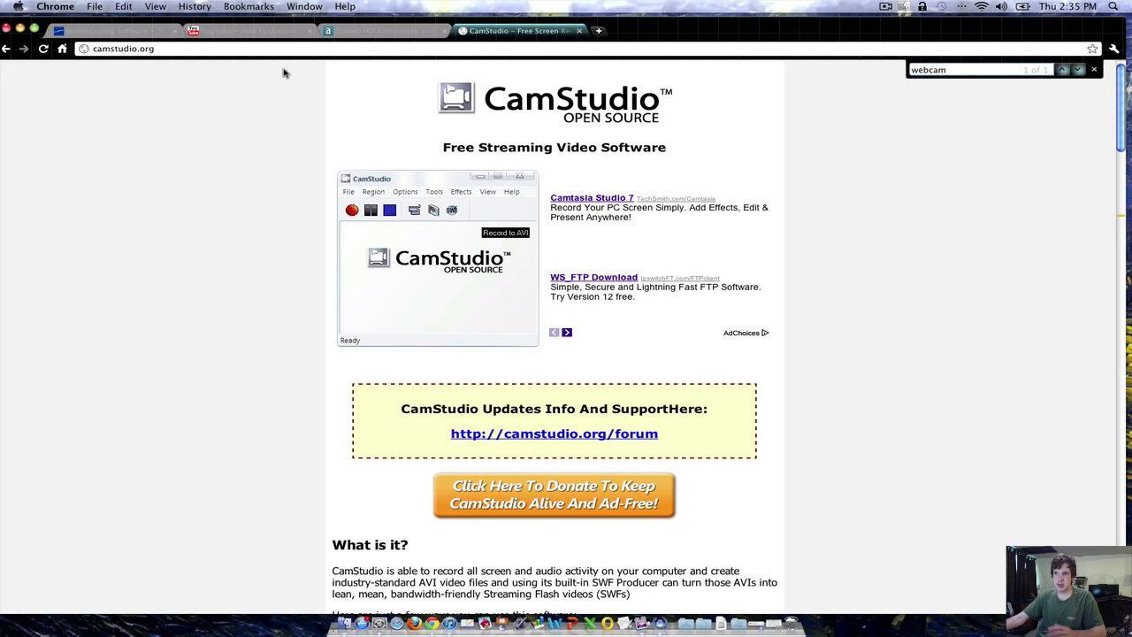
# Step: Move the YouTube tab after the alternativeTo tab and return to the CamStudio page
pyautogui.click(352, 32)
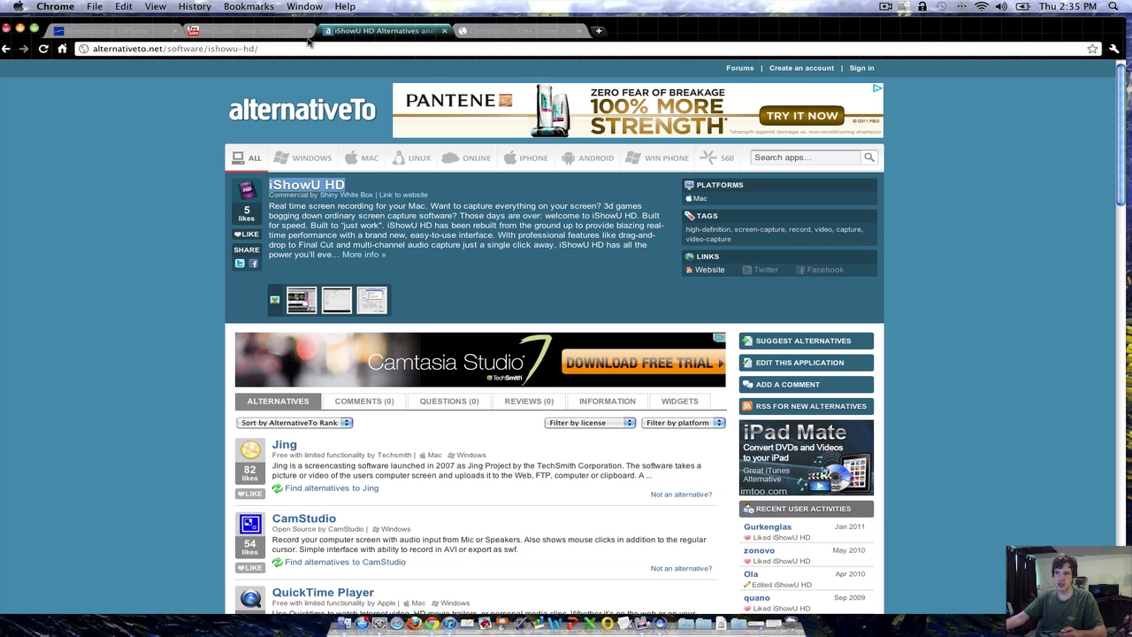
pyautogui.moveTo(340, 35); pyautogui.dragTo(380, 33)
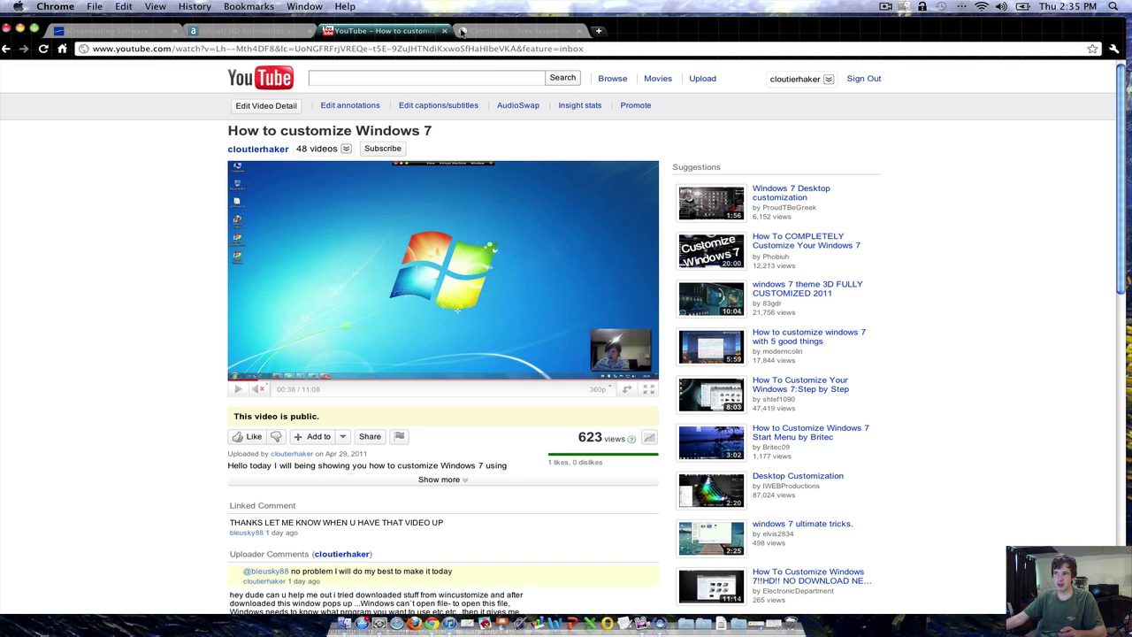
pyautogui.hotkey('ctrl', 'Tab')
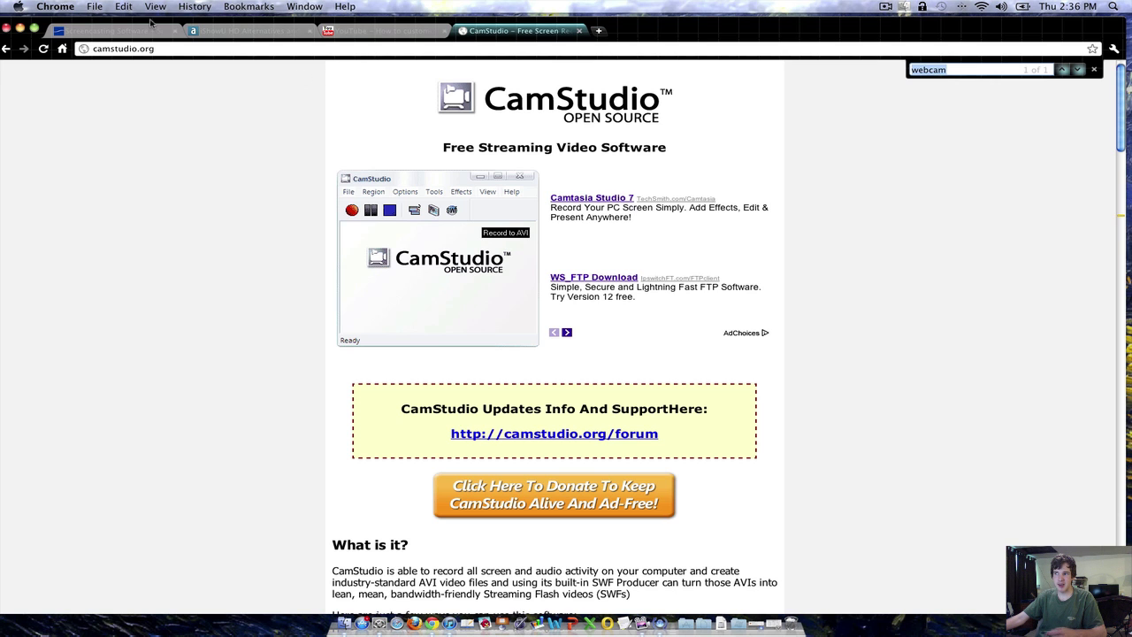
pyautogui.click(19, 30)
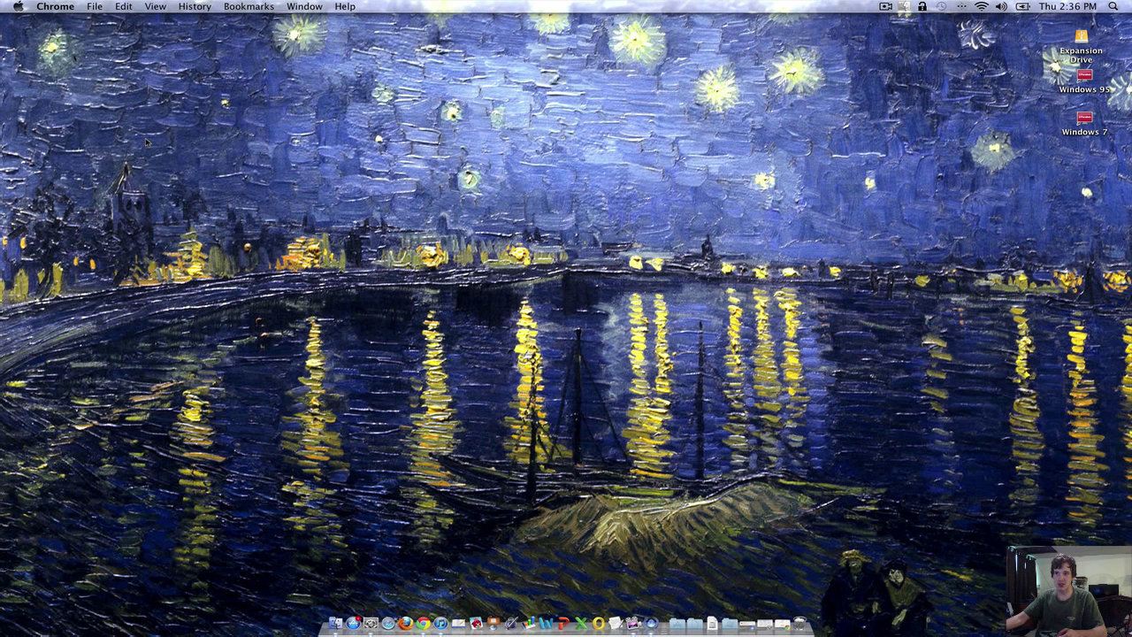